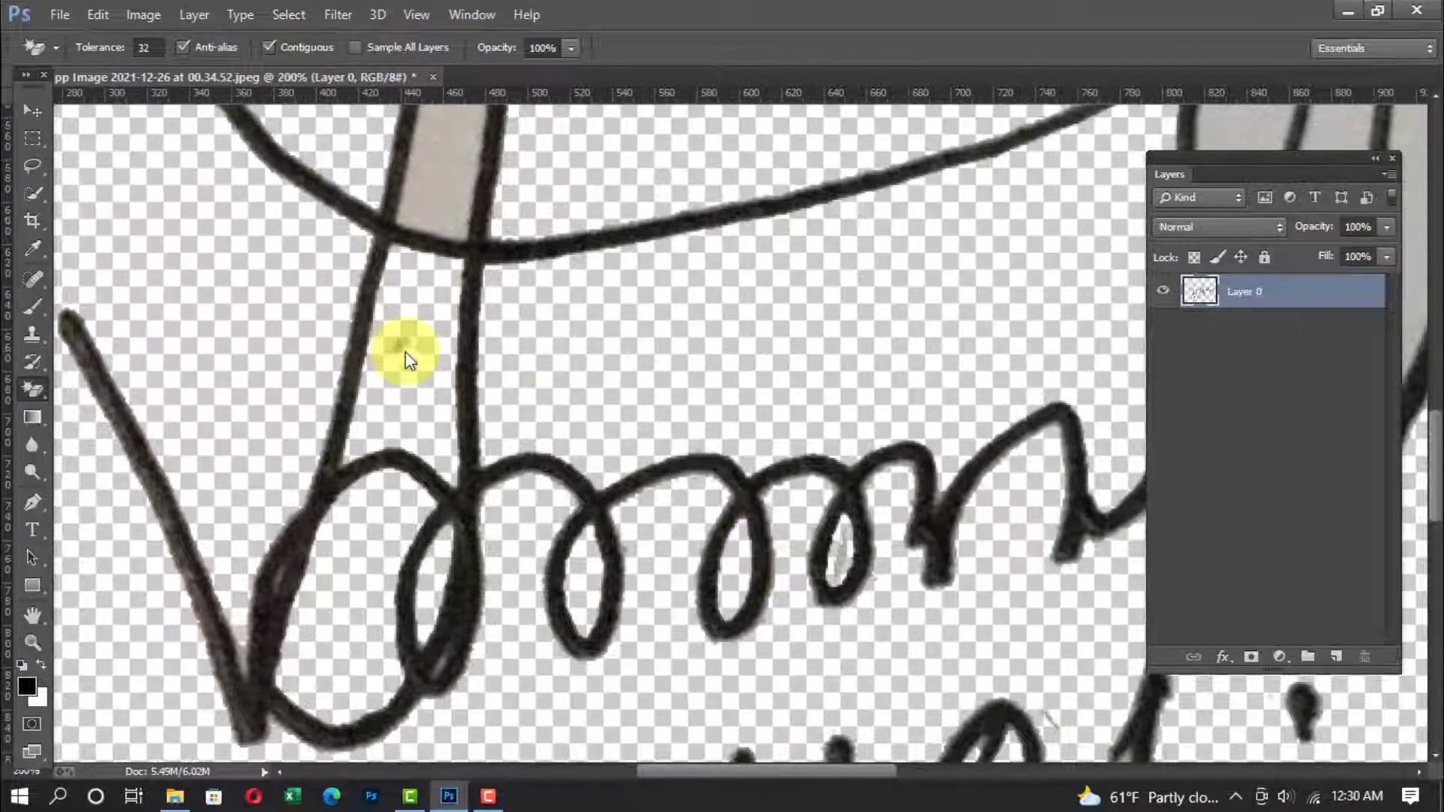
Pan along the signature and magic-erase the grey inside the left, tall, upper and e loops
left_click_drag(441, 219, 413, 377)
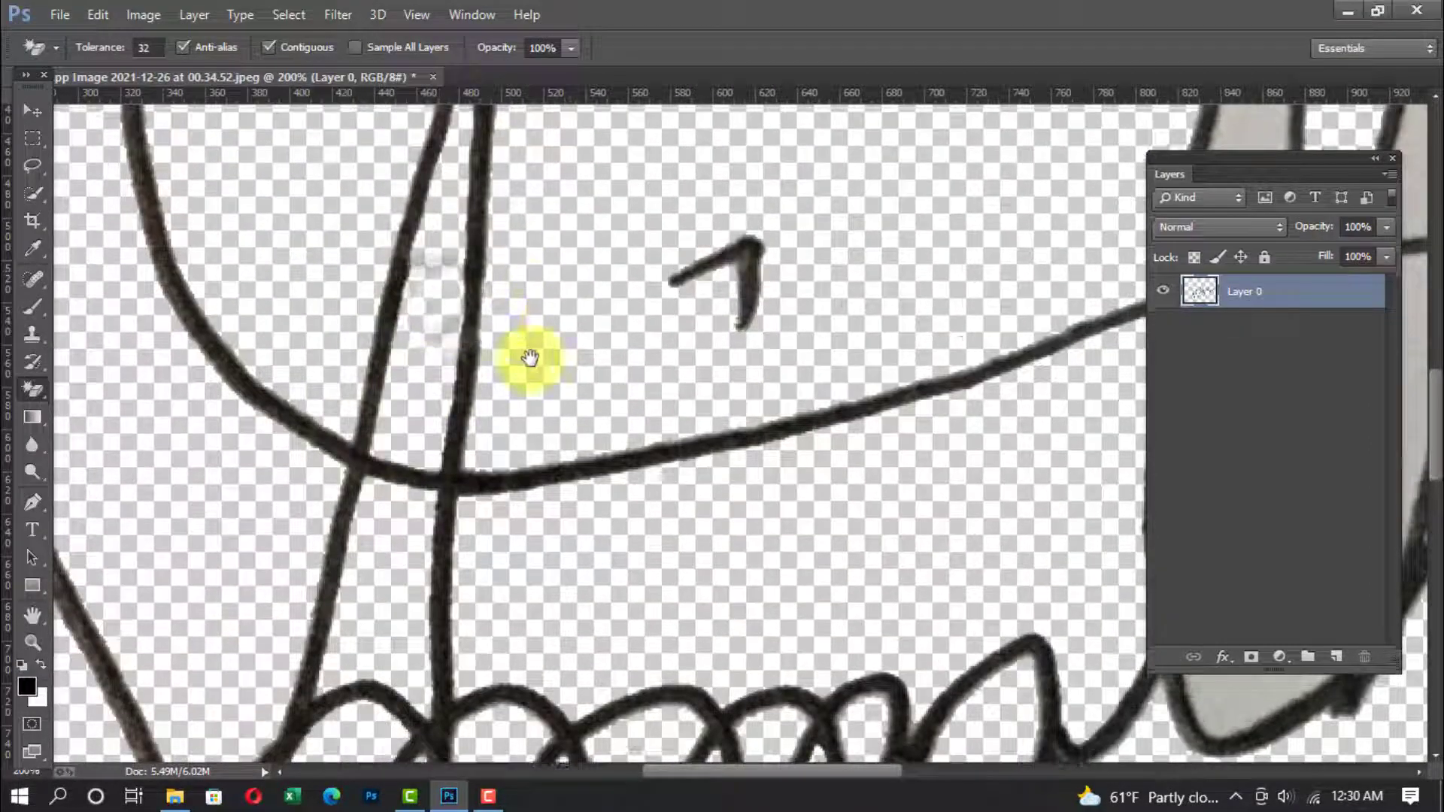
left_click_drag(530, 358, 258, 436)
left_click_drag(581, 345, 500, 365)
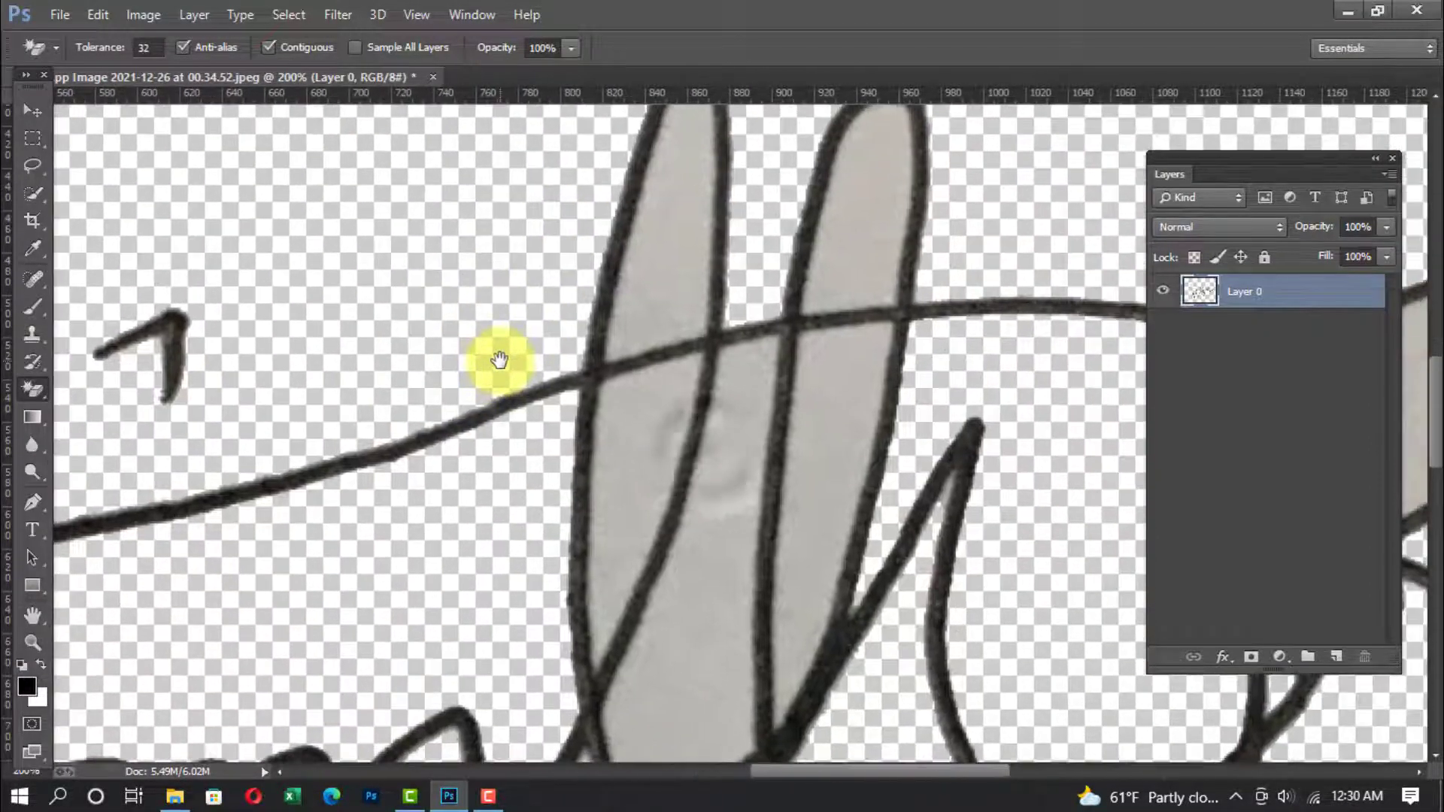
left_click(679, 218)
left_click(622, 460)
left_click(670, 632)
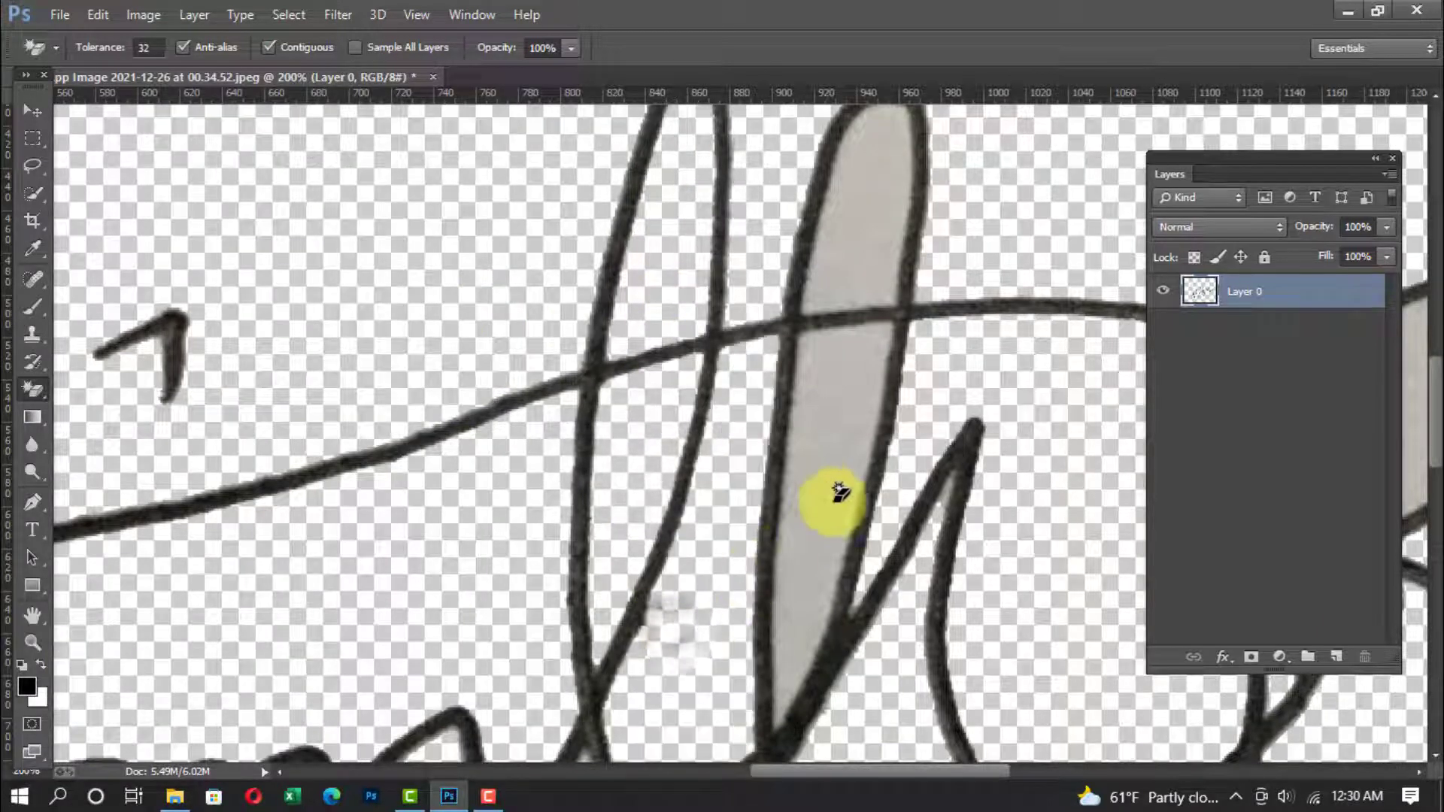
left_click(838, 493)
left_click(857, 222)
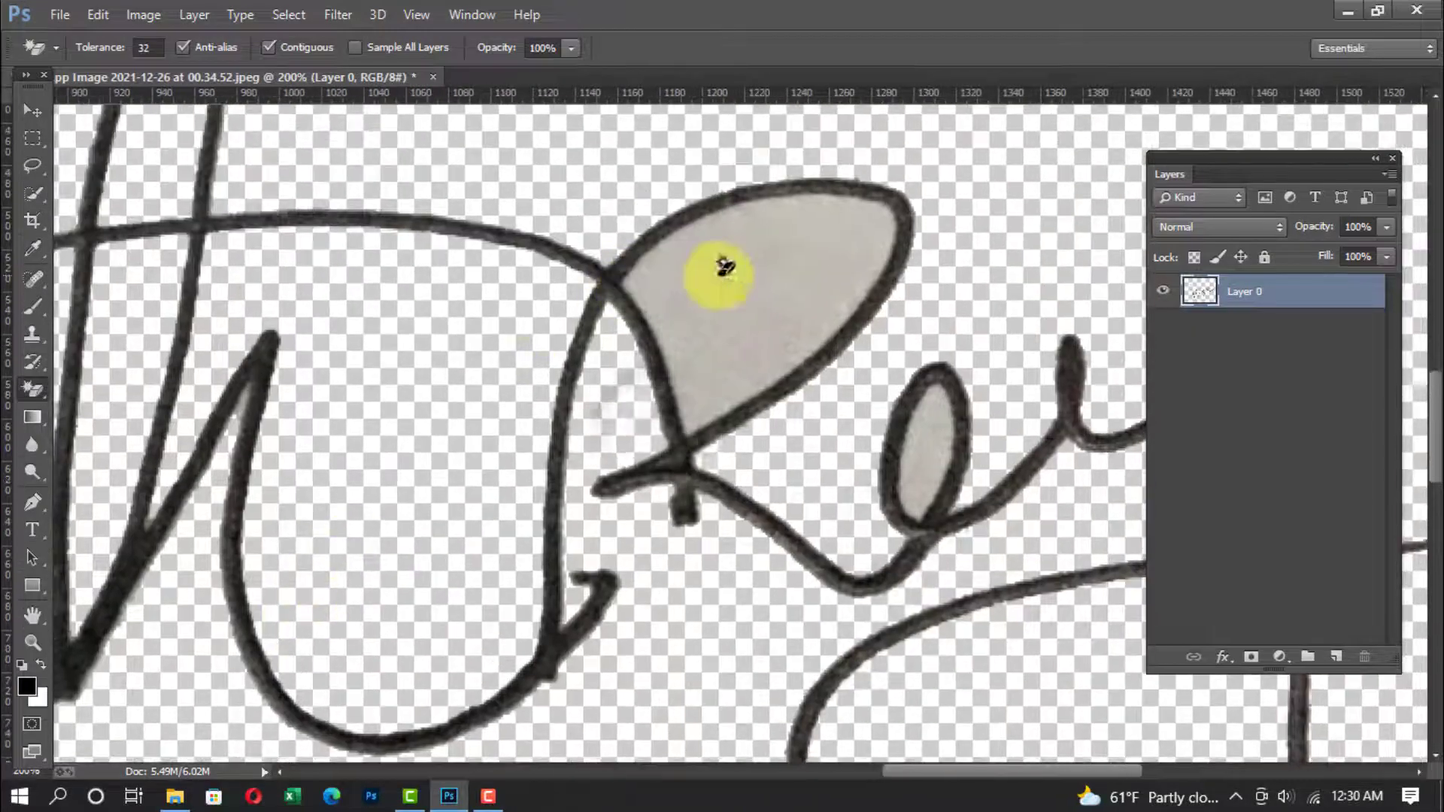
left_click(723, 267)
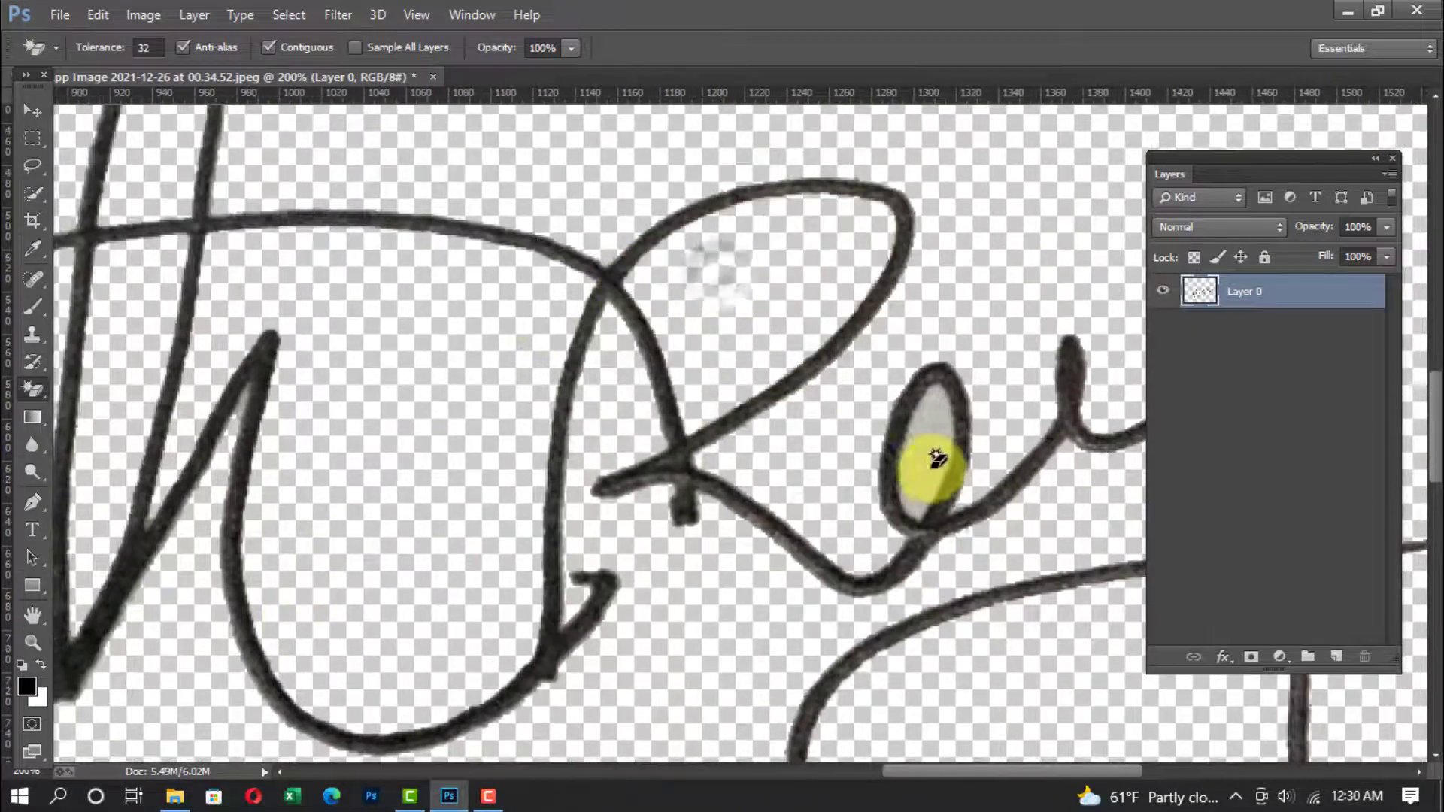
left_click(927, 463)
Zoom in on the 22 digits, then zoom back out to view the whole signature
left_click(33, 641)
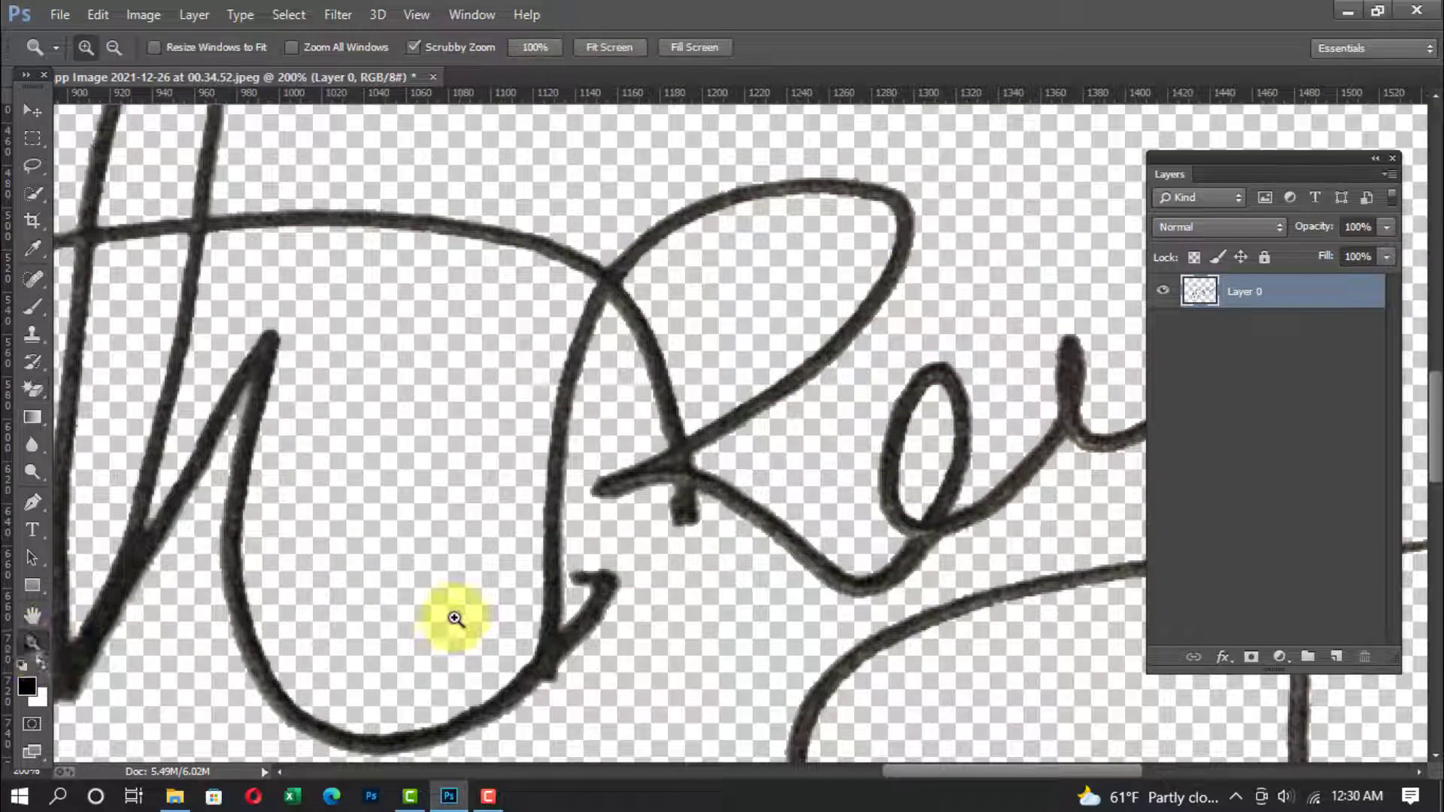
left_click(702, 606, "alt")
left_click(701, 606, "alt")
left_click(478, 692)
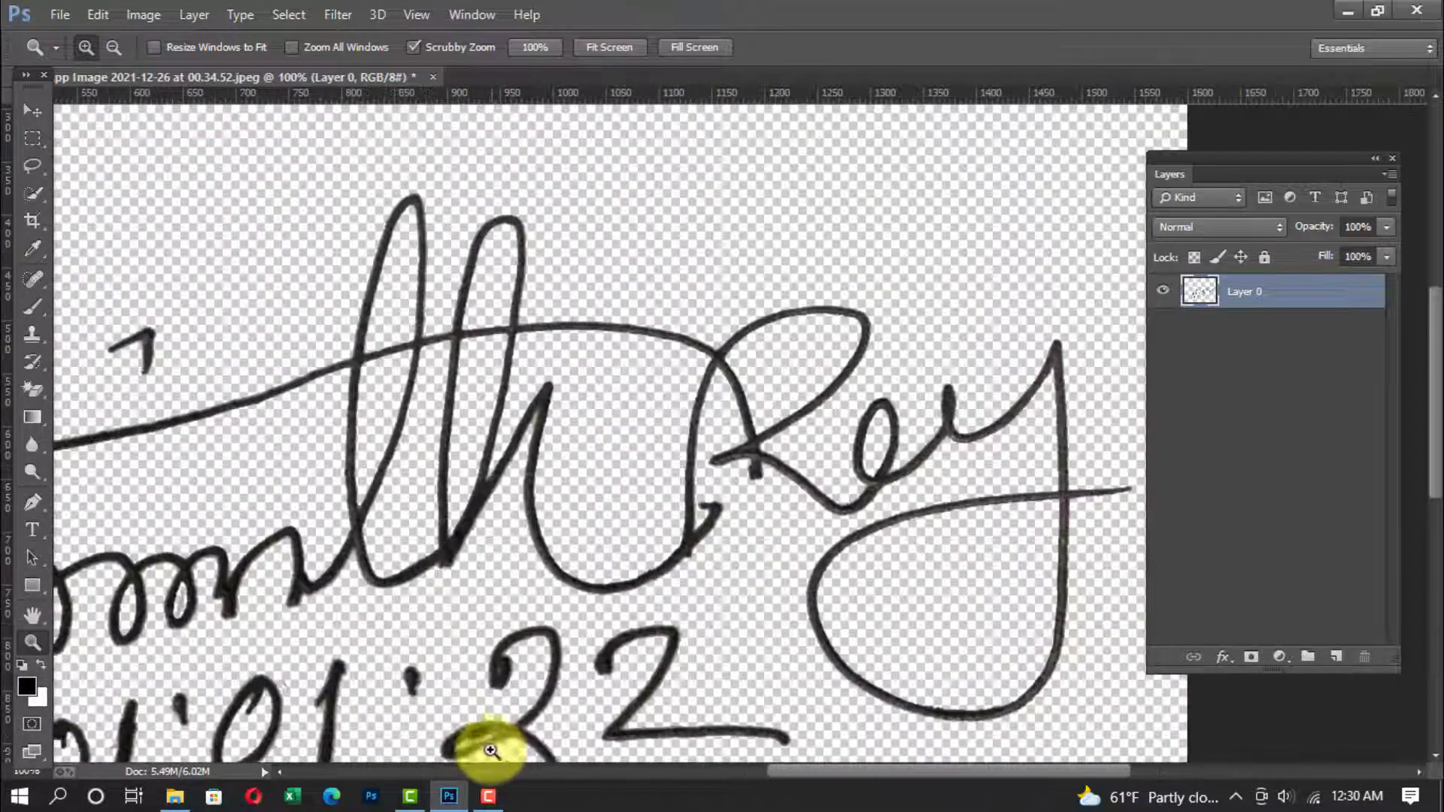
left_click(481, 745)
left_click(33, 391)
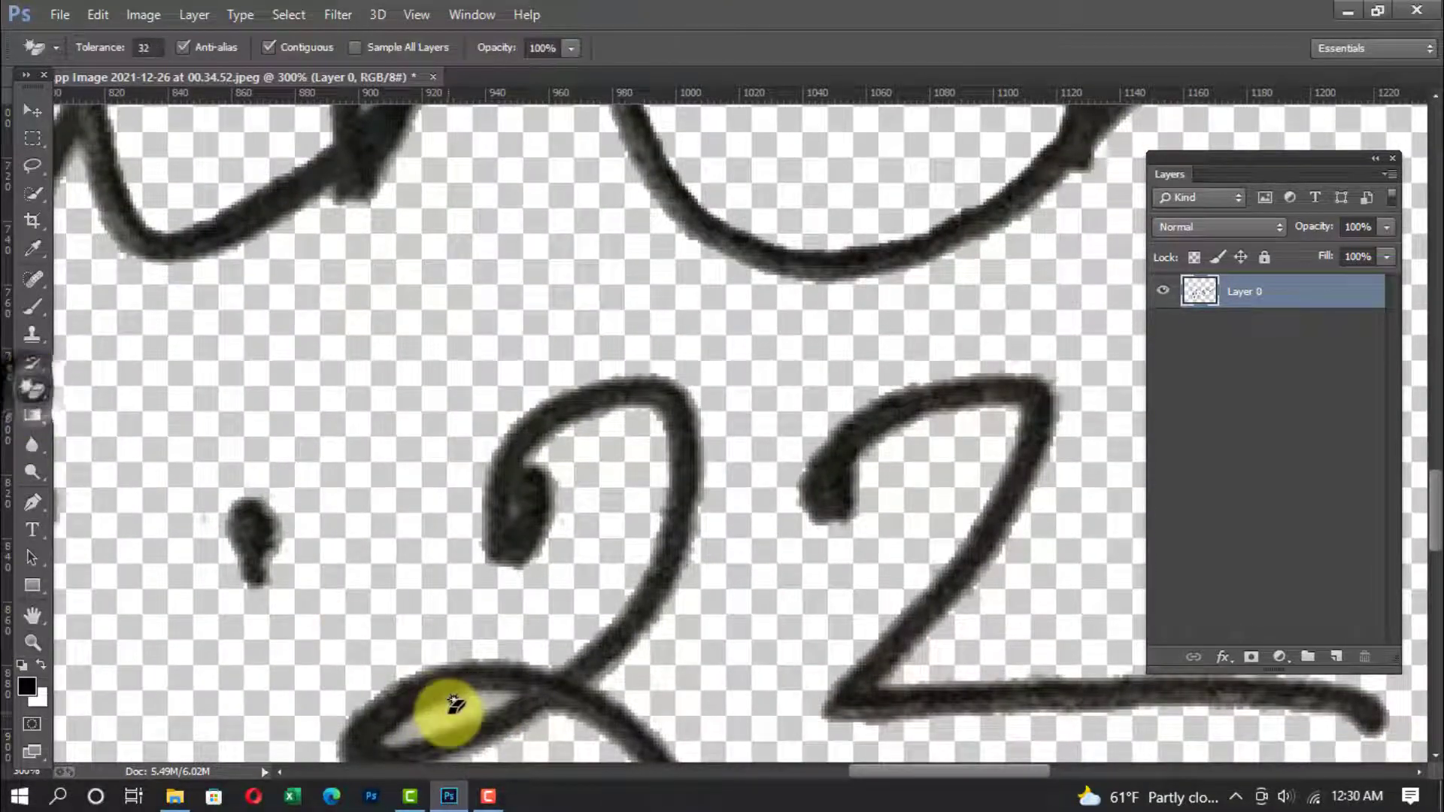
key("ctrl+minus")
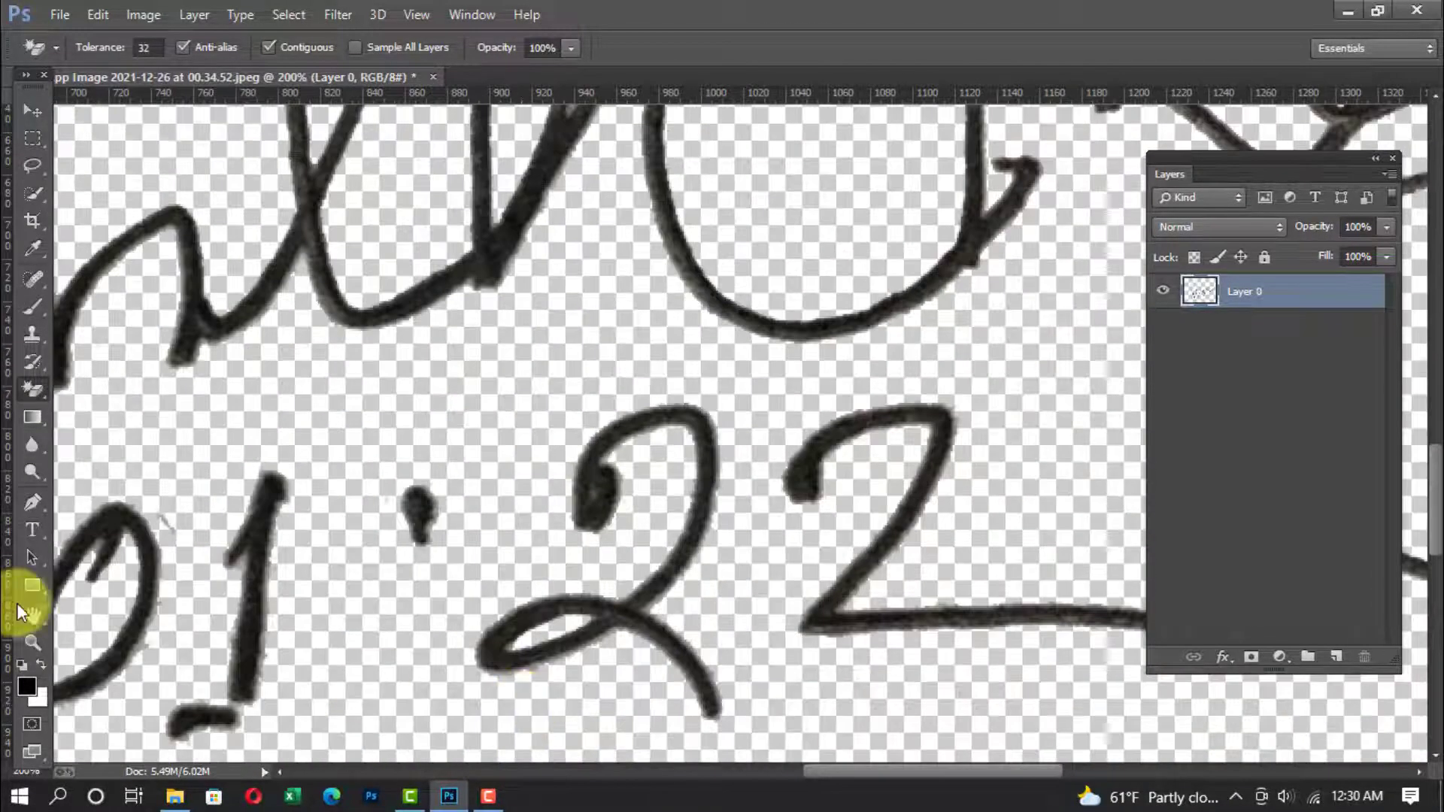
left_click(32, 642)
left_click(599, 500, "alt")
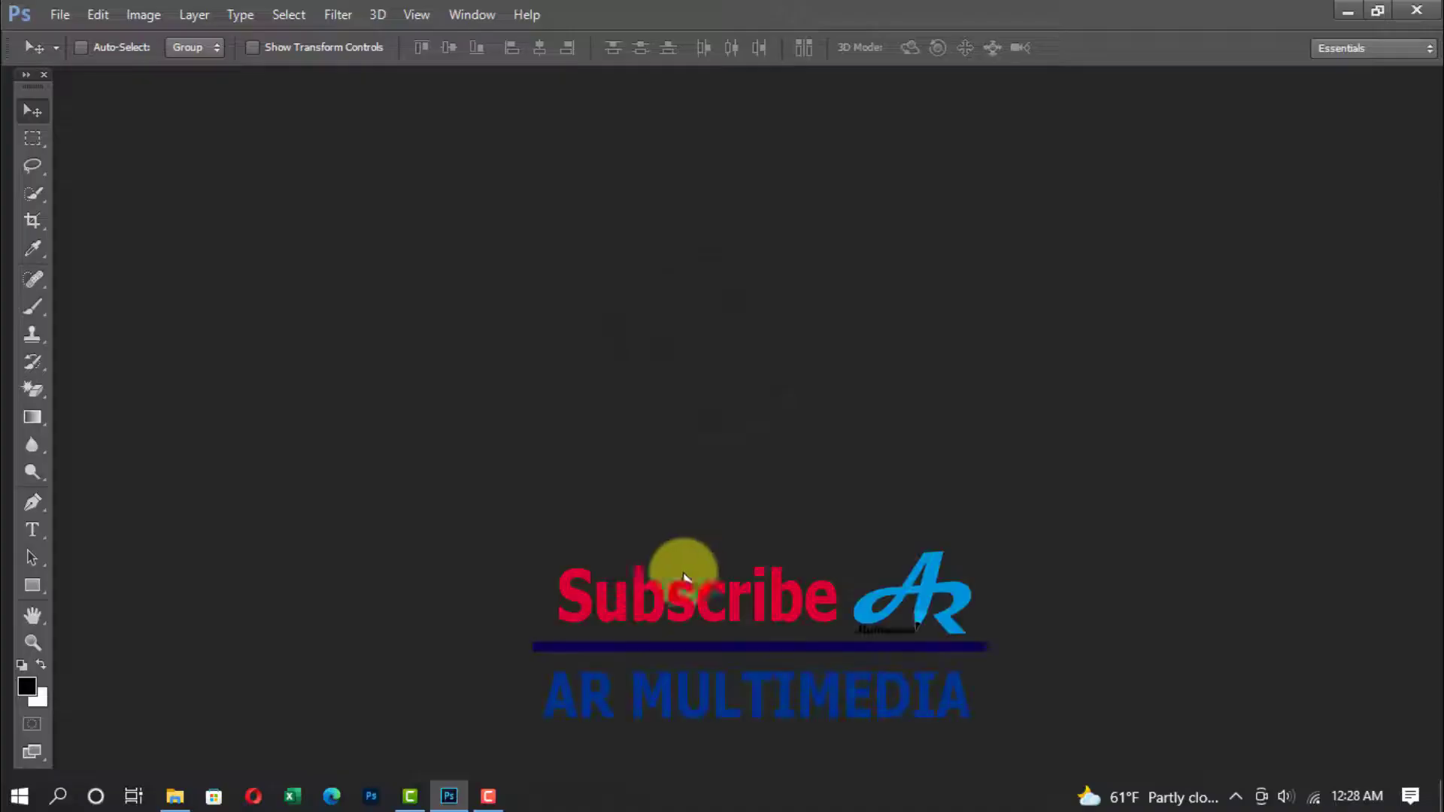
Open 'WhatsApp Image 2021-12-26 at 00.34.52' from the Signature folder and dock it as a tab
left_click(60, 14)
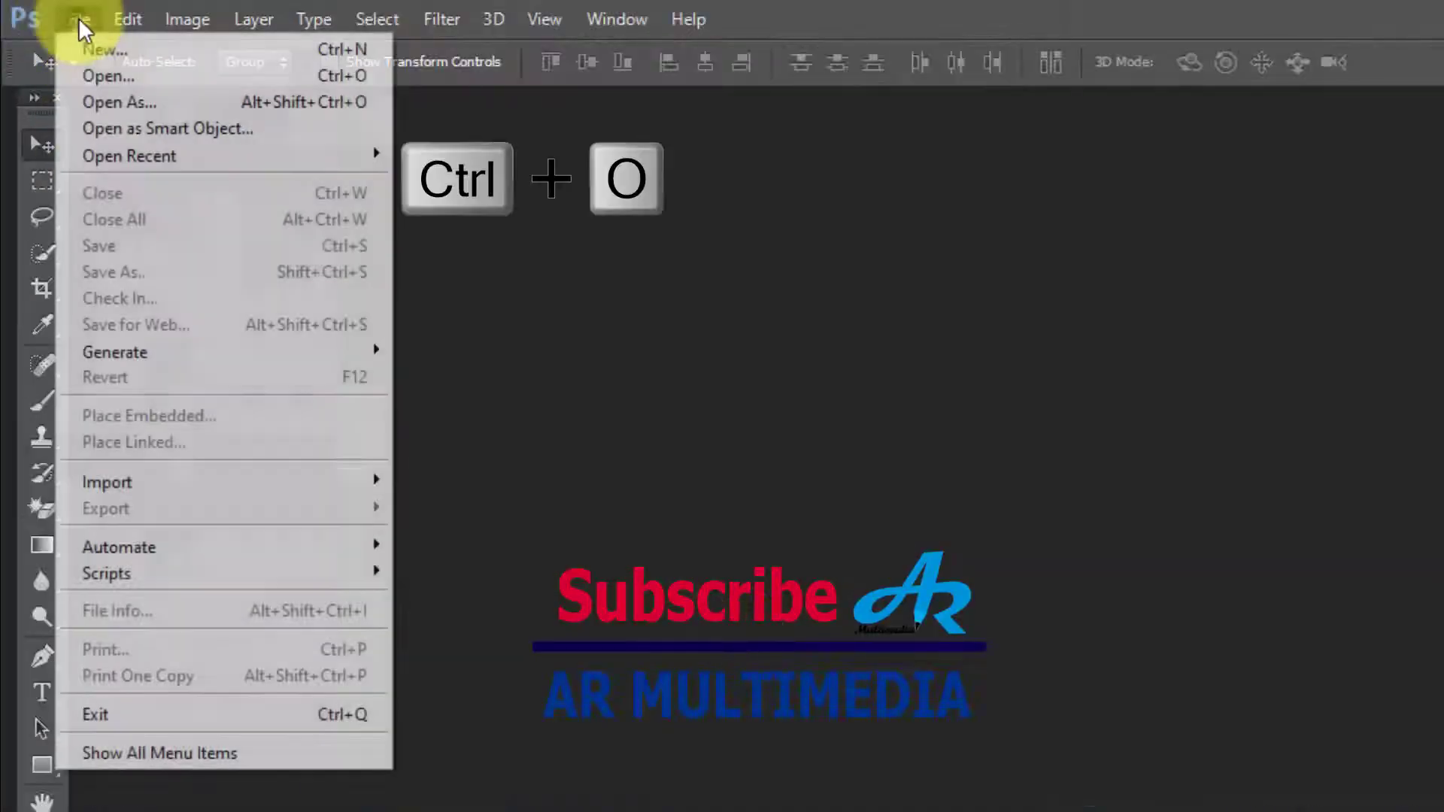
left_click(75, 61)
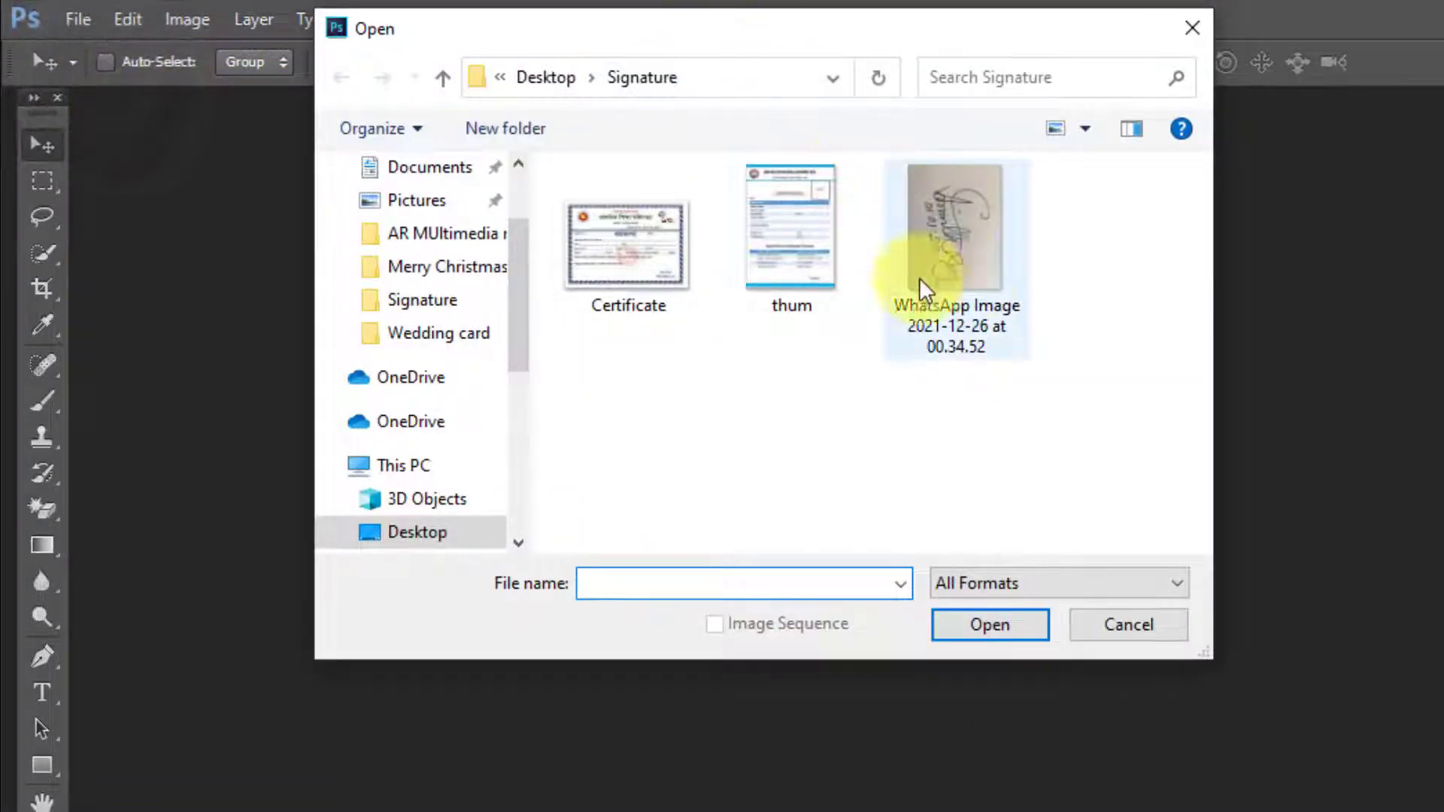
left_click(950, 245)
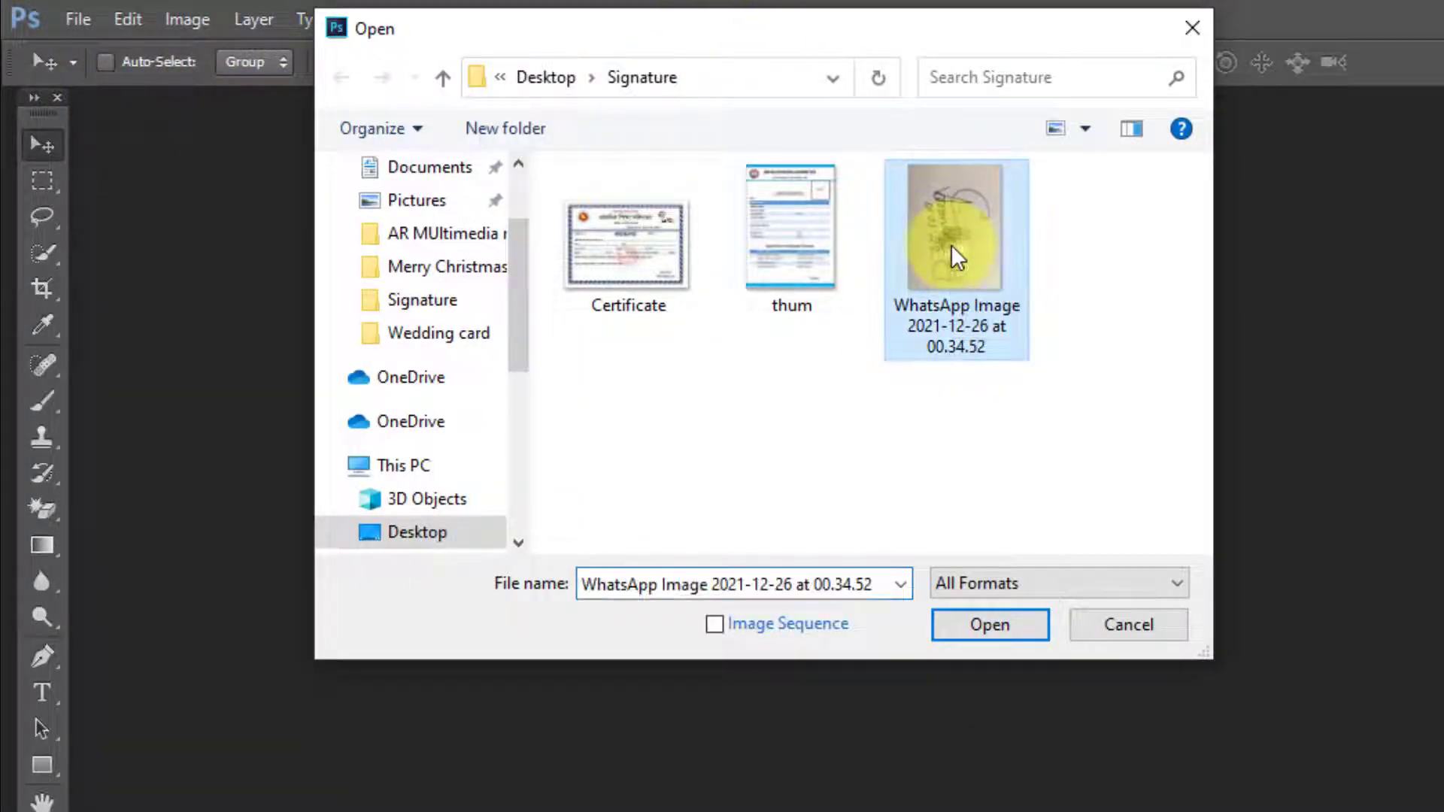
left_click(992, 627)
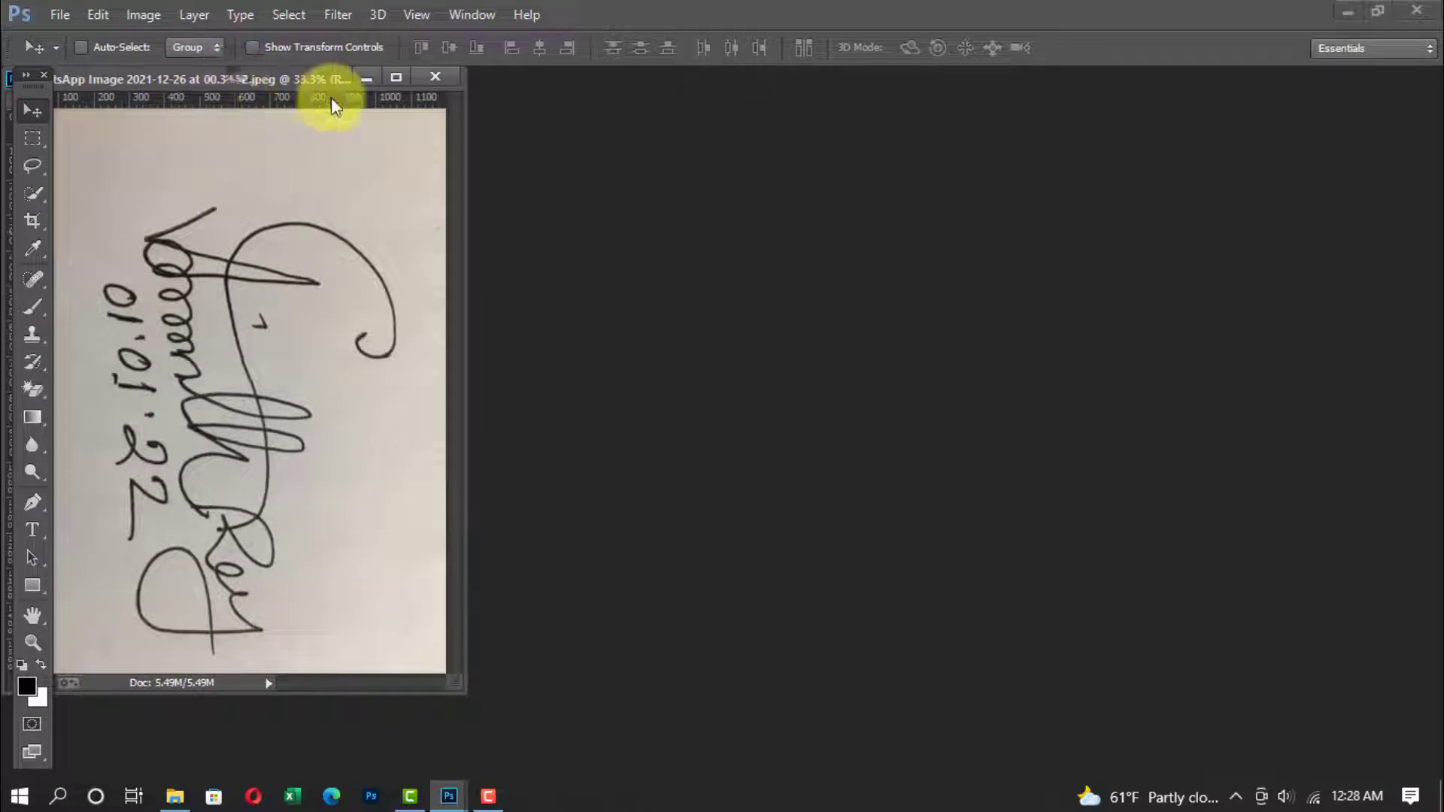
left_click_drag(332, 79, 513, 79)
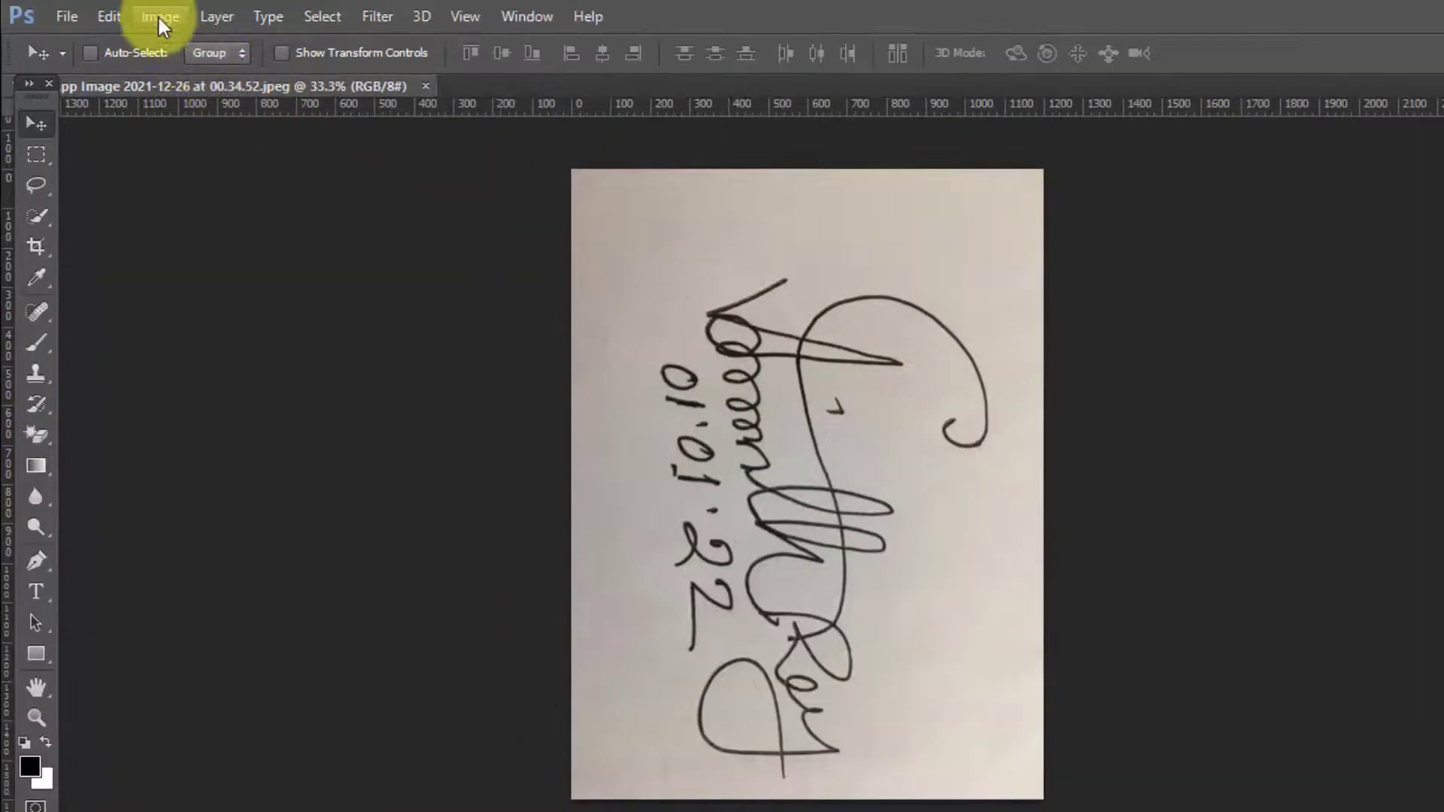
Rotate the photo 90° counter-clockwise and convert its Background into an editable Layer 0
left_click(159, 18)
mouse_move(201, 232)
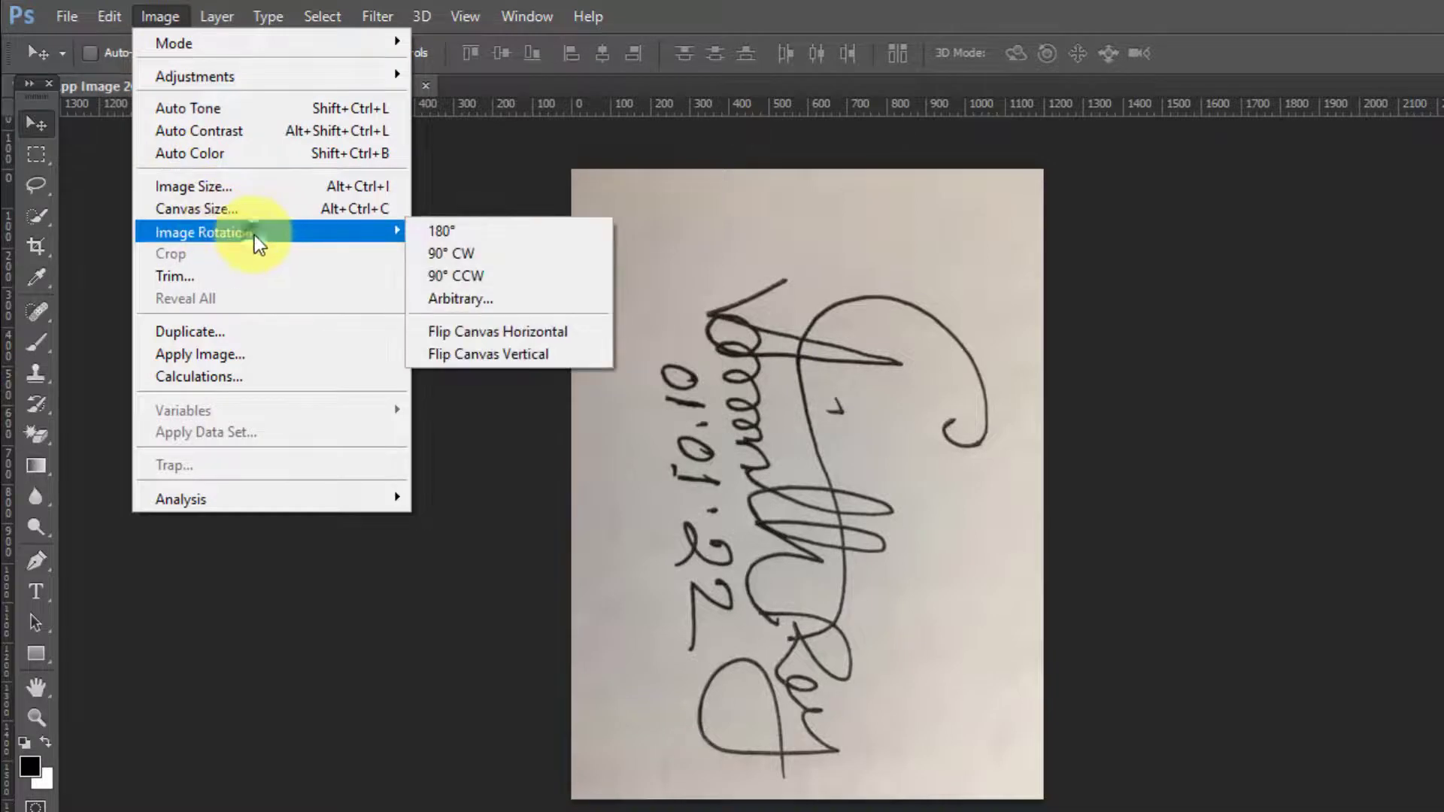
left_click(490, 283)
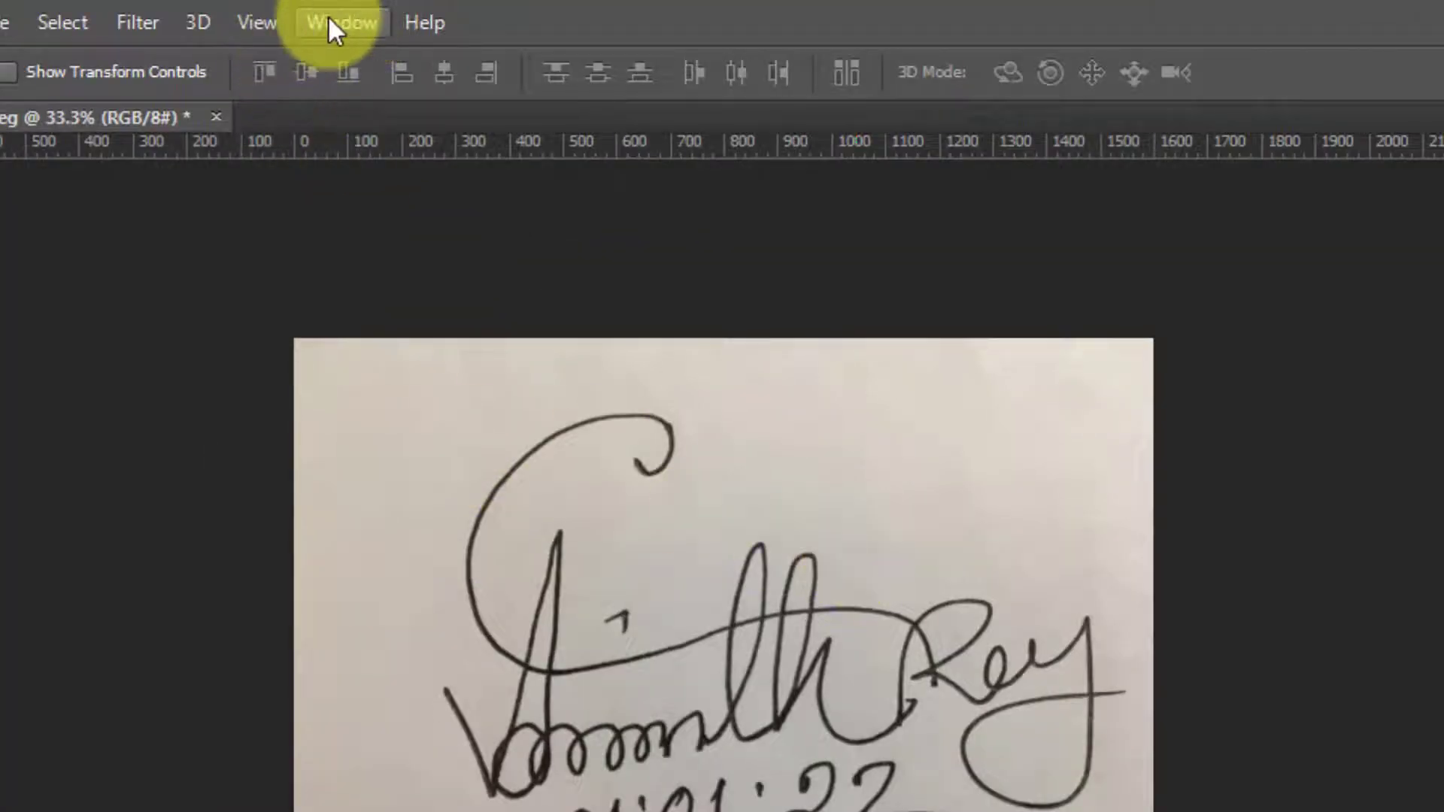
left_click(329, 21)
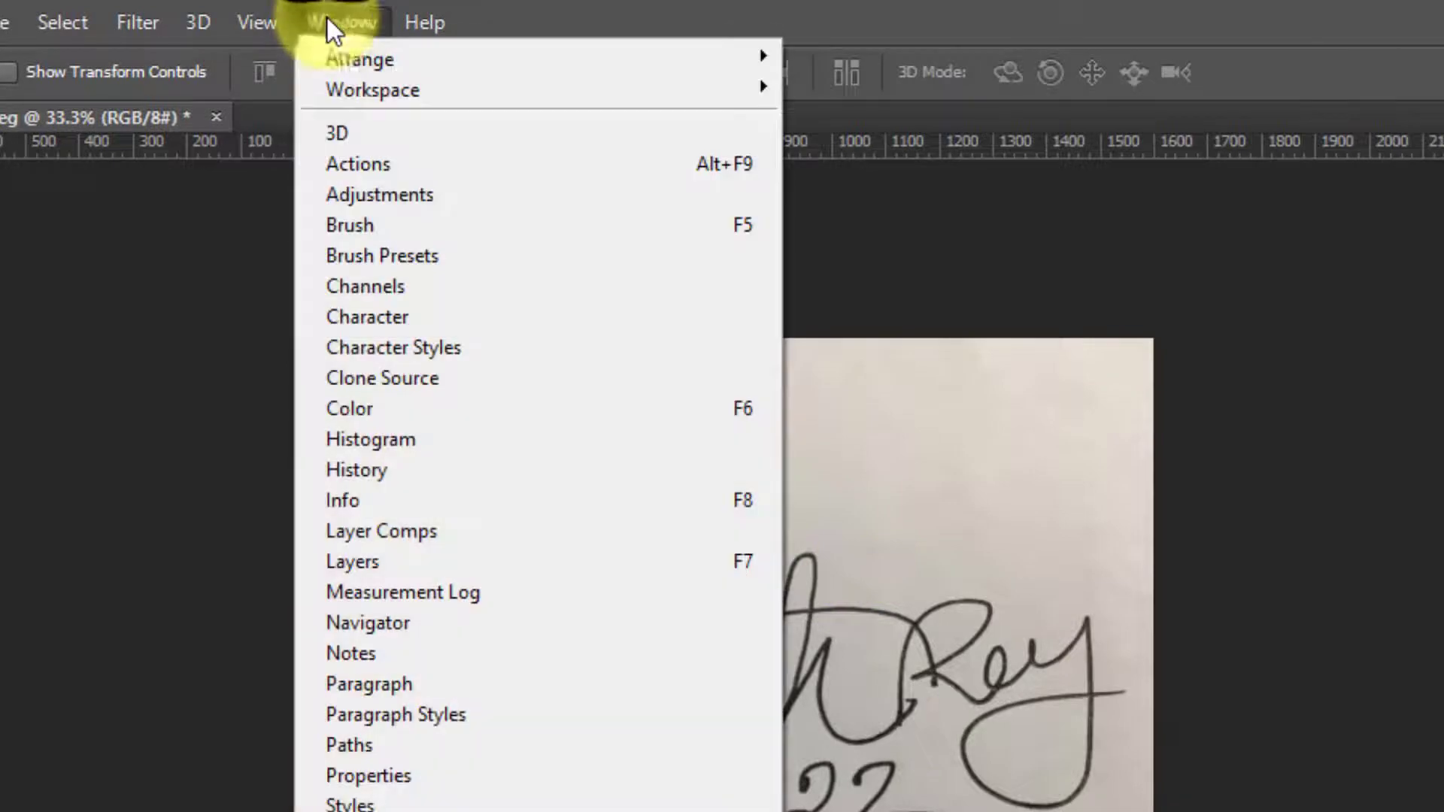
left_click(361, 561)
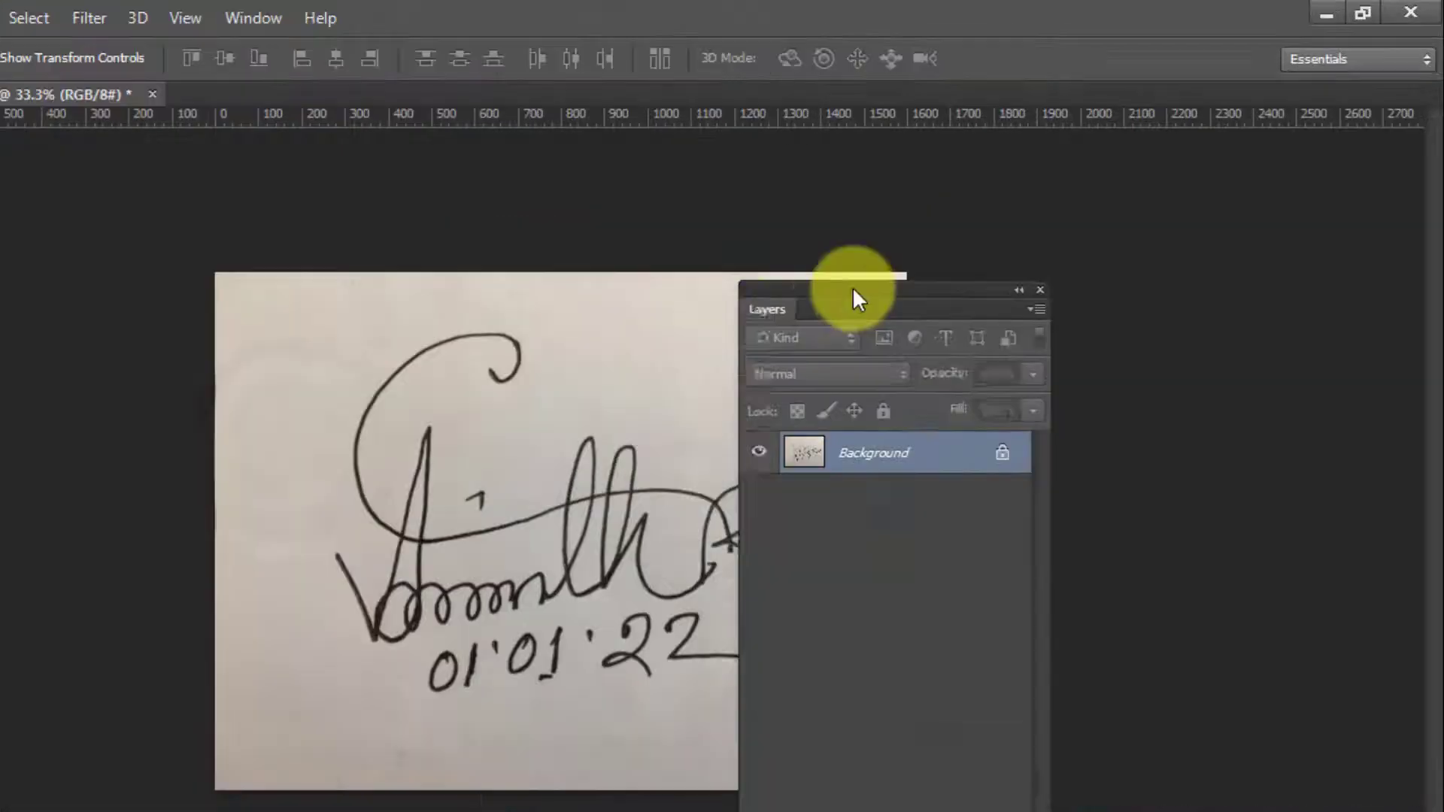
left_click_drag(857, 293, 1195, 199)
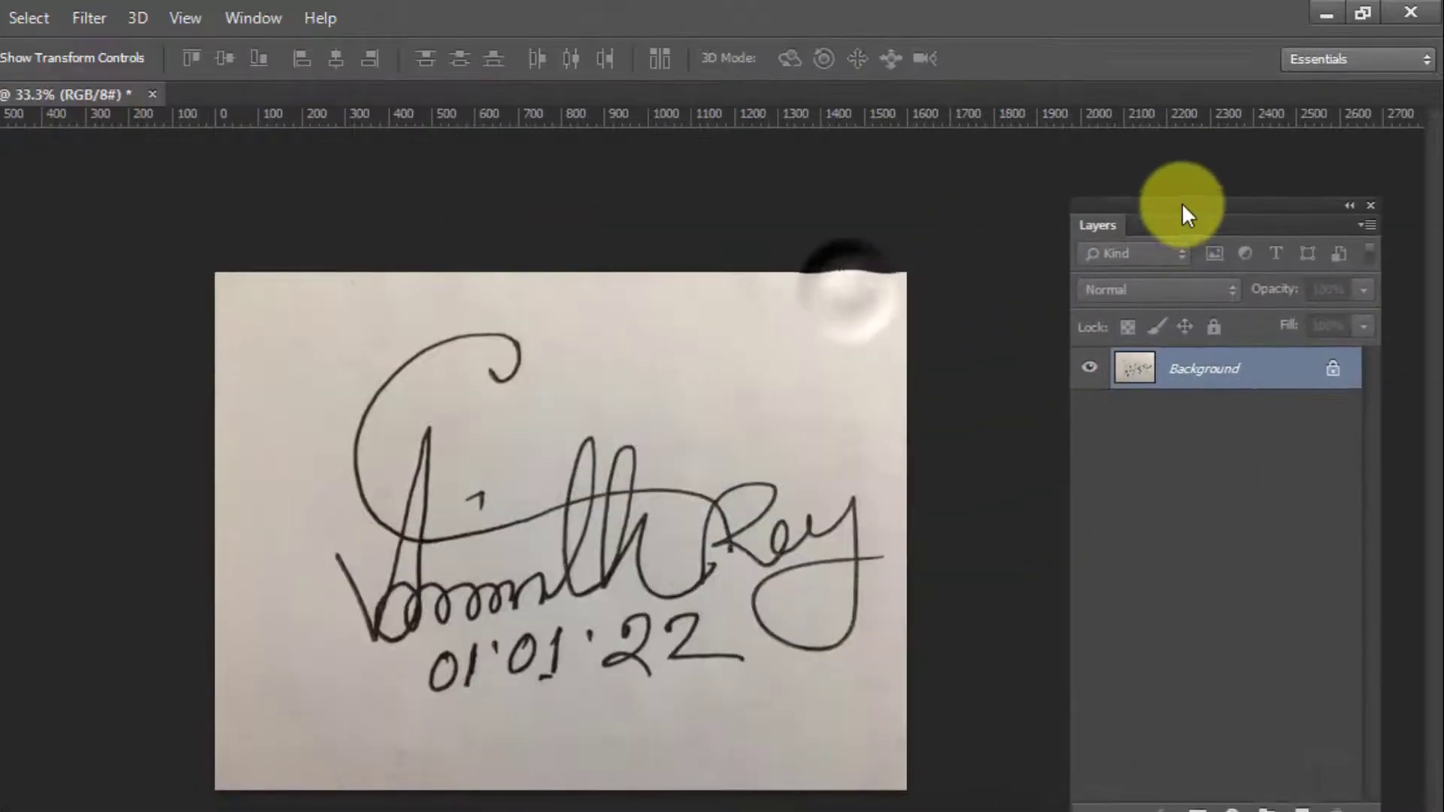
double_click(1222, 360)
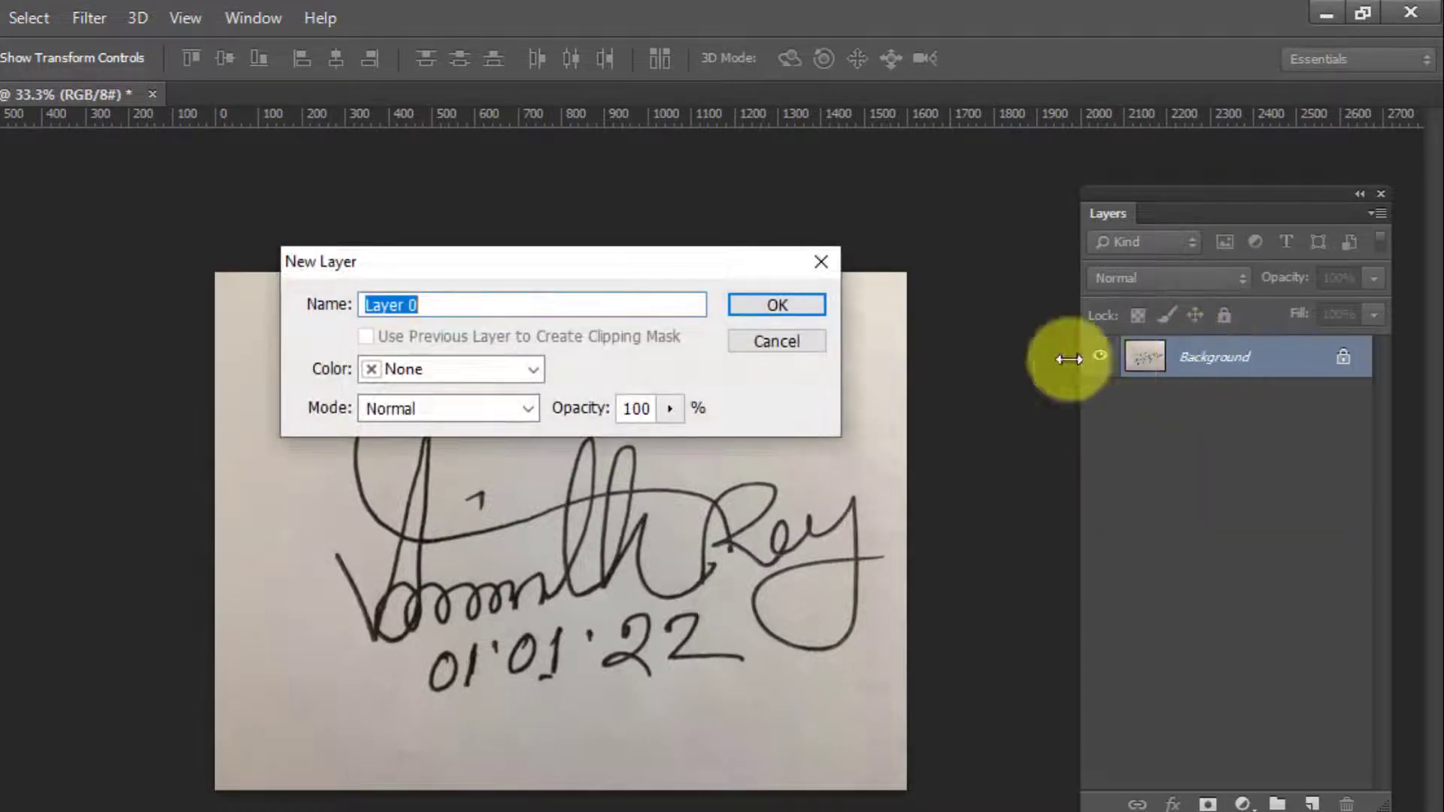
left_click(770, 304)
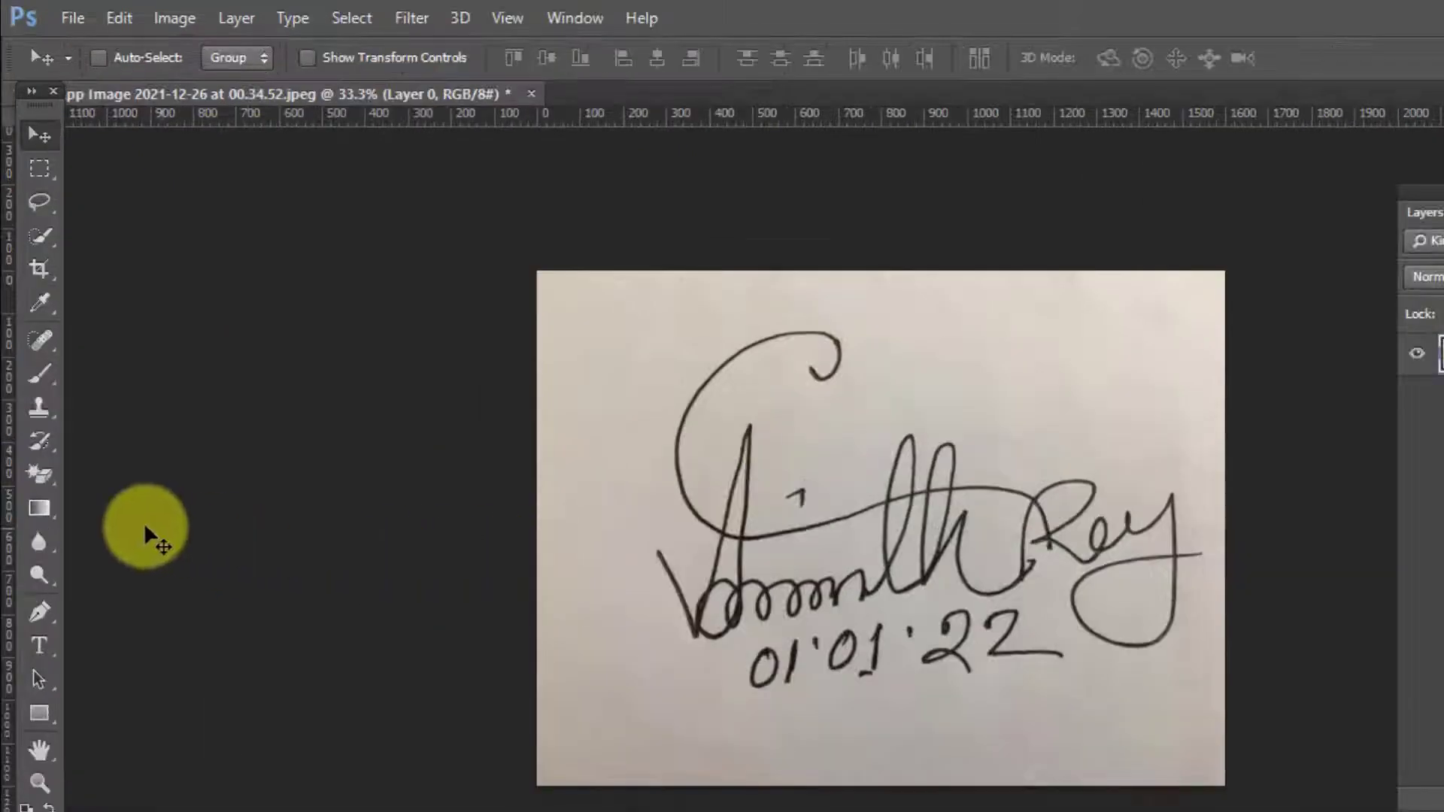
With the Magic Eraser, erase the paper background and the grey inside the y, R and m loops
left_click(44, 480)
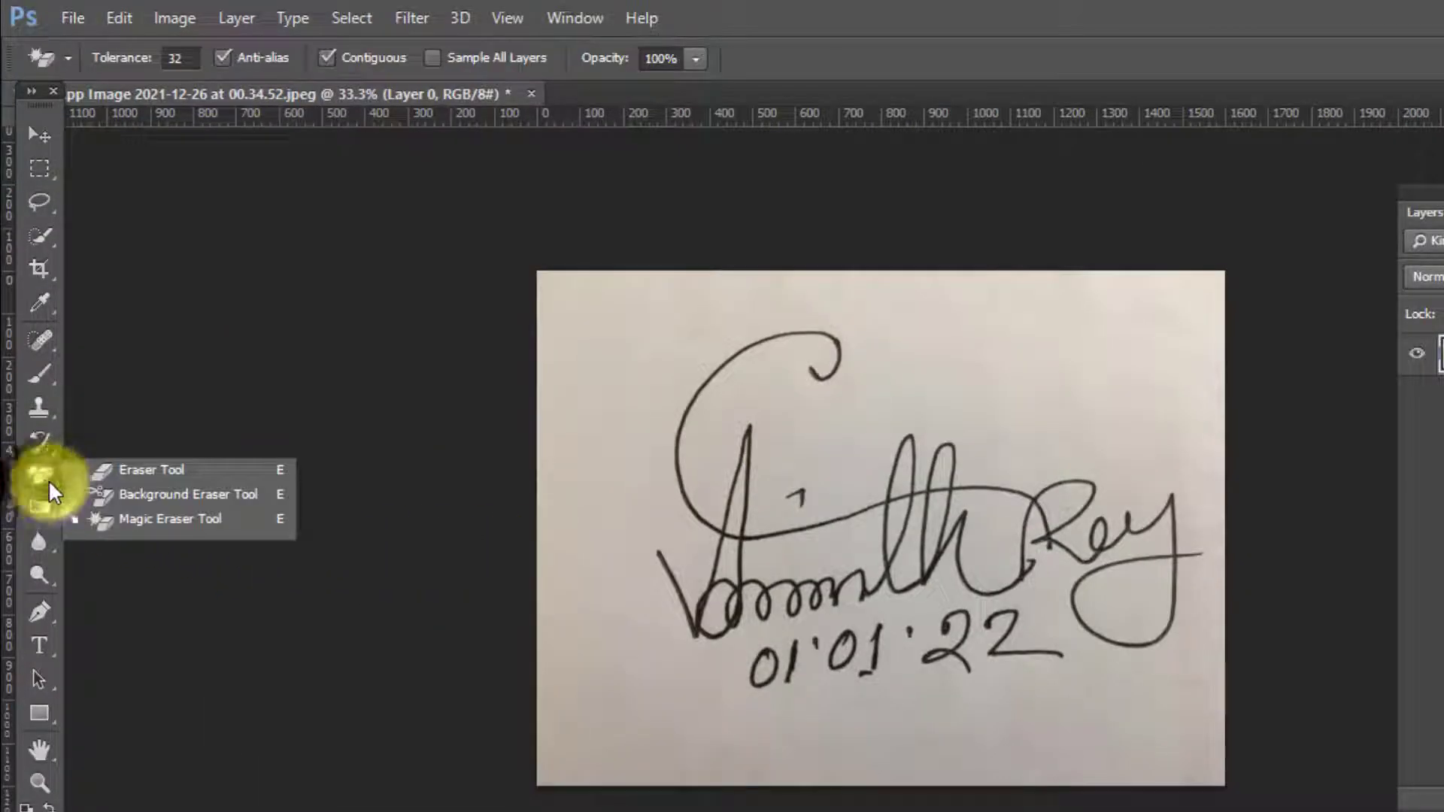
left_click(138, 516)
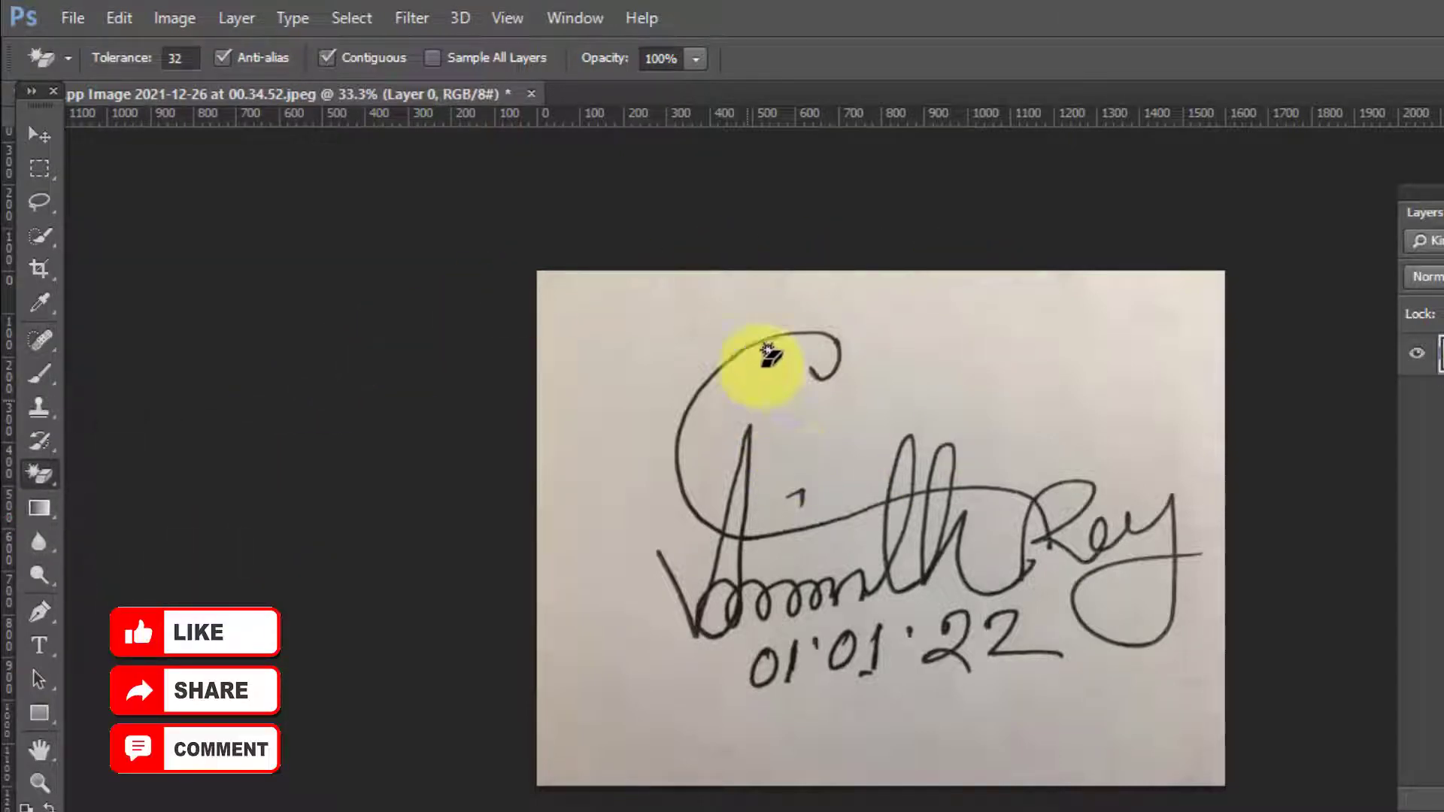
left_click(598, 390)
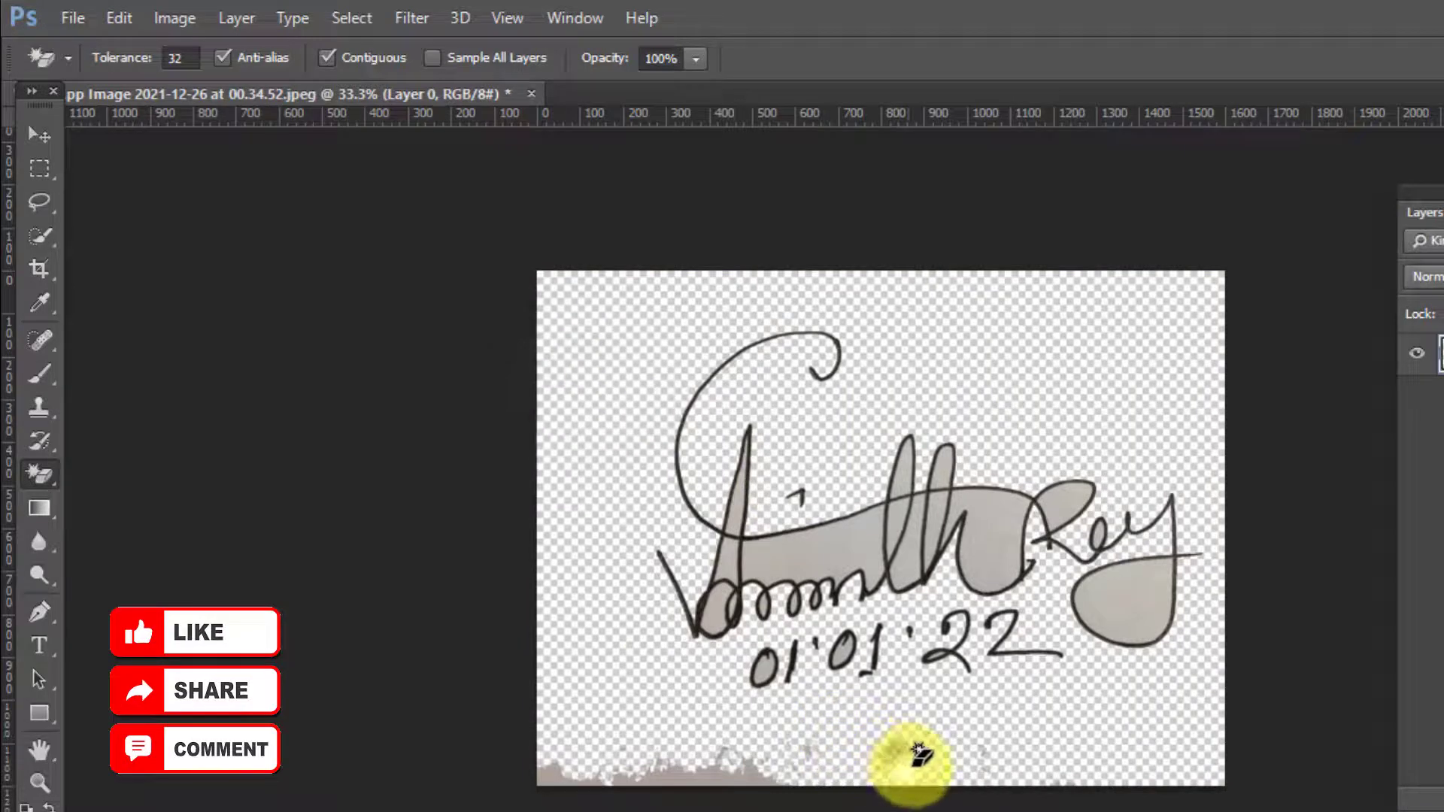
left_click(1124, 616)
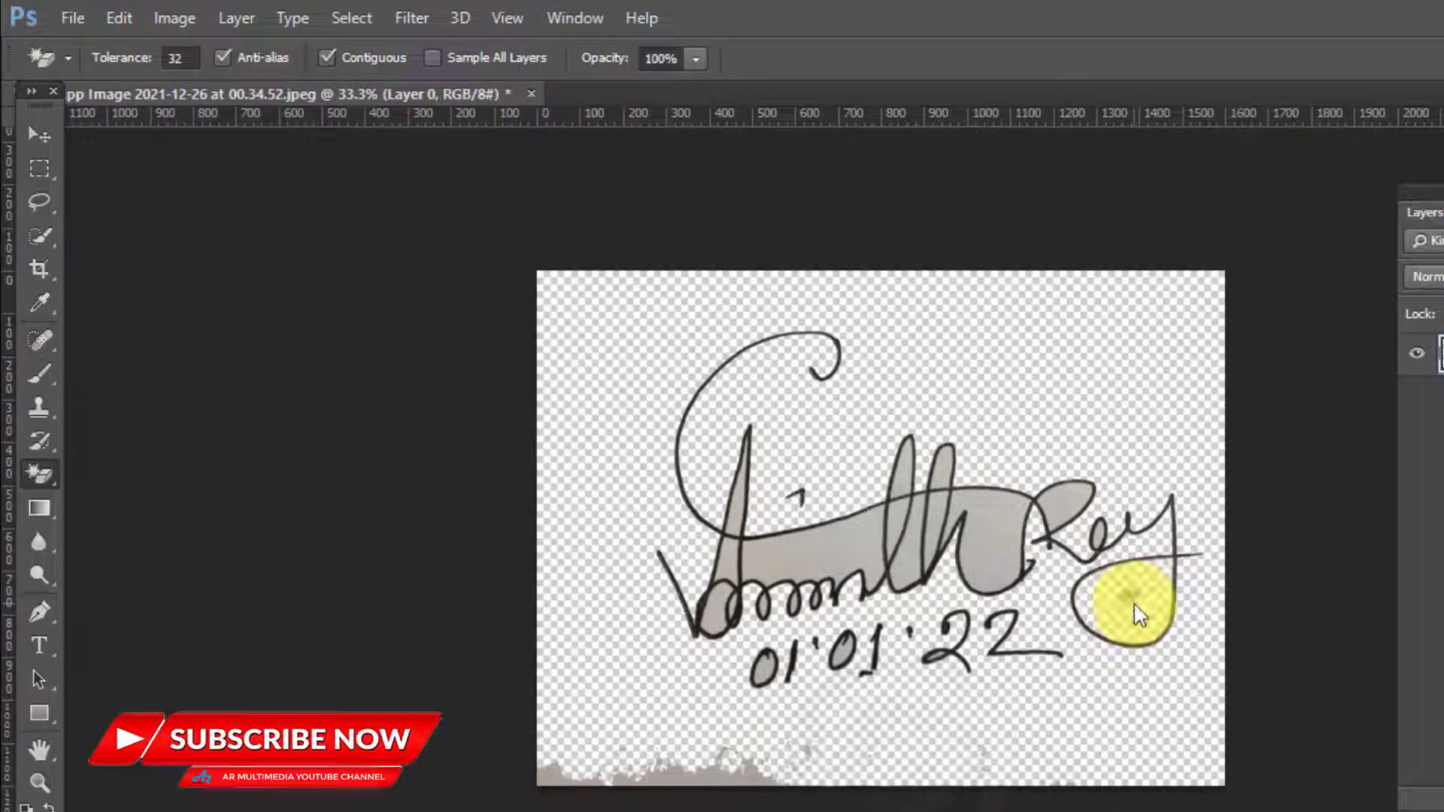
left_click(986, 546)
left_click(827, 560)
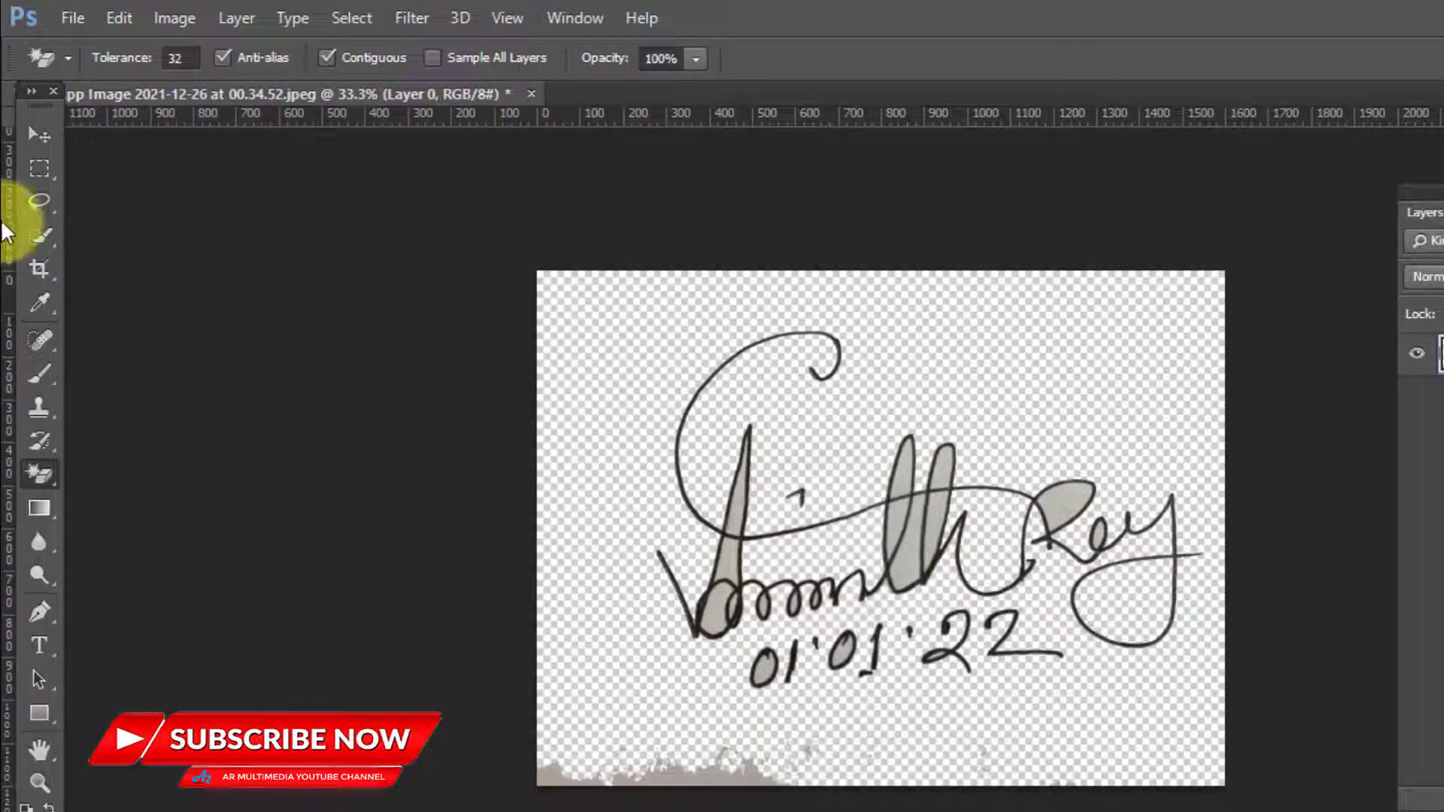
left_click(35, 170)
Delete the grey strip along the bottom edge and deselect
left_click_drag(538, 711, 1244, 808)
key("Delete")
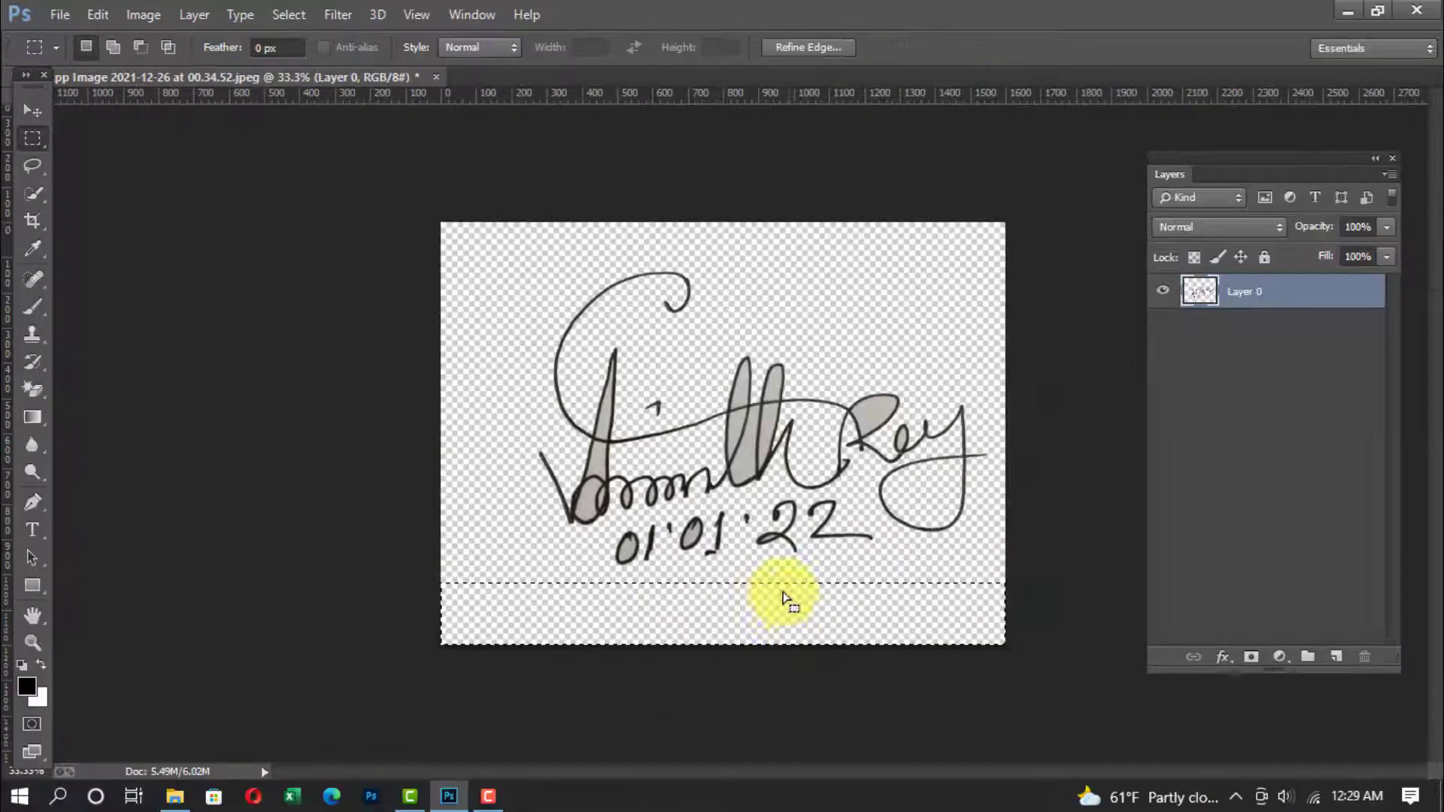
left_click(290, 15)
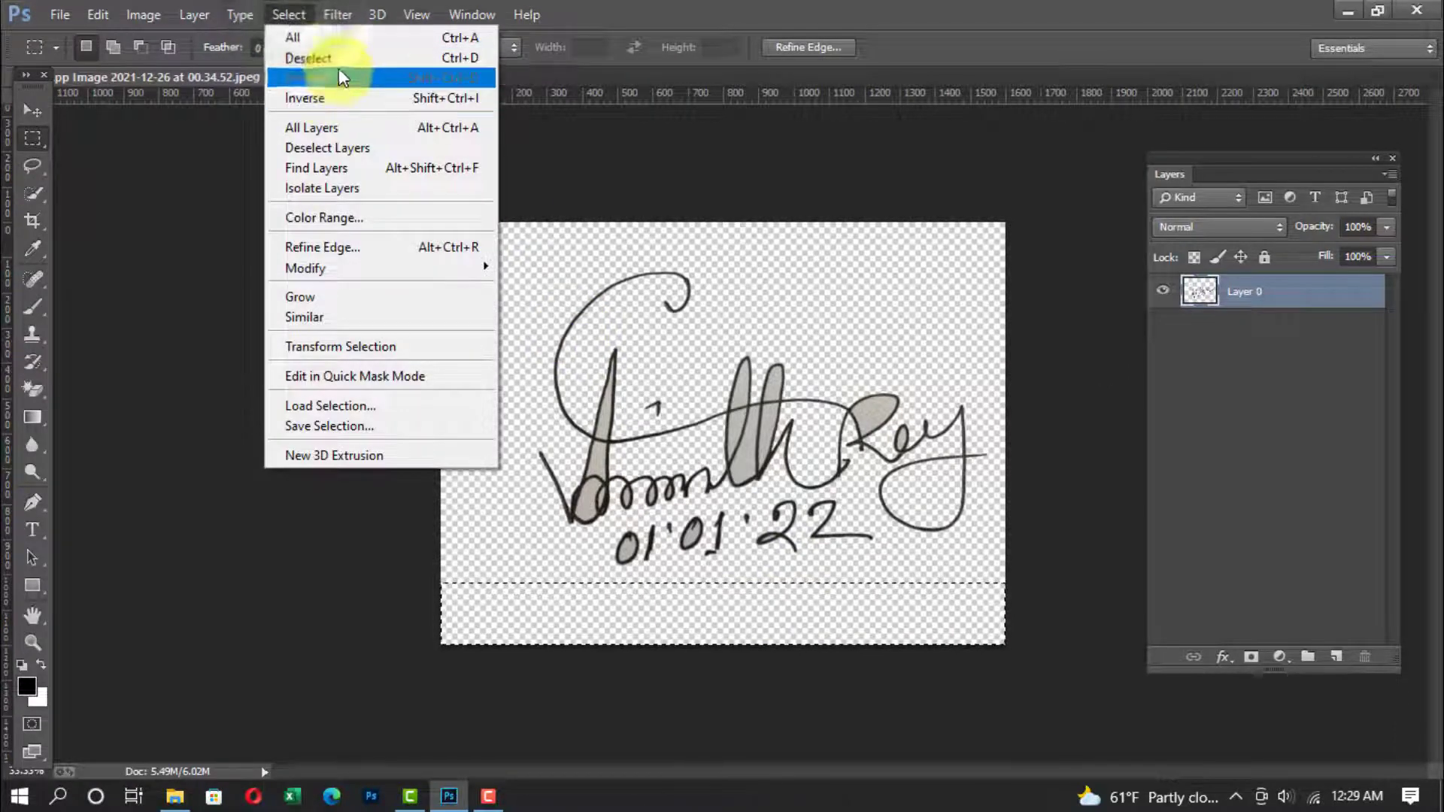
left_click(308, 58)
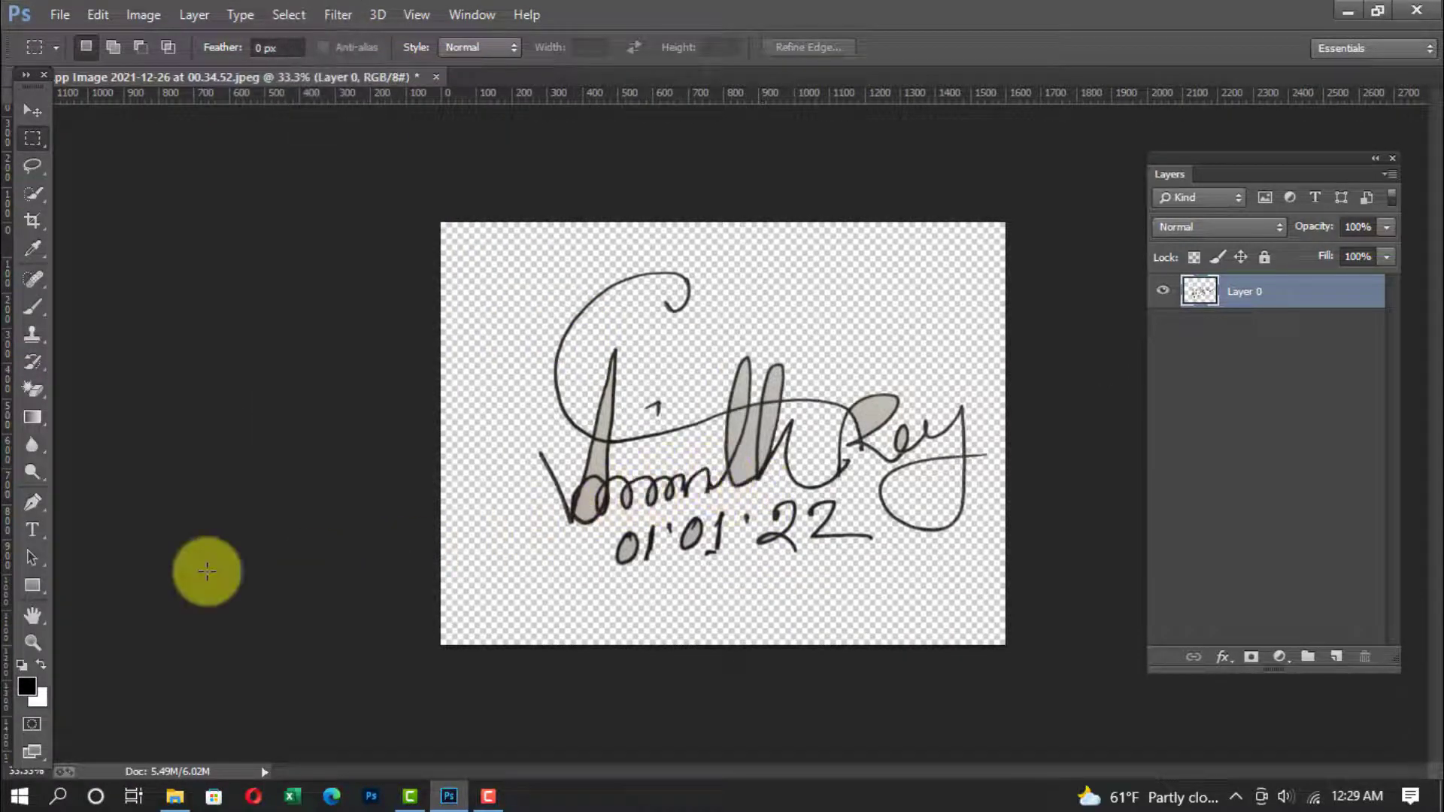
Zoom in on the 01 date digits and magic-erase the grey inside both 0s
left_click(33, 643)
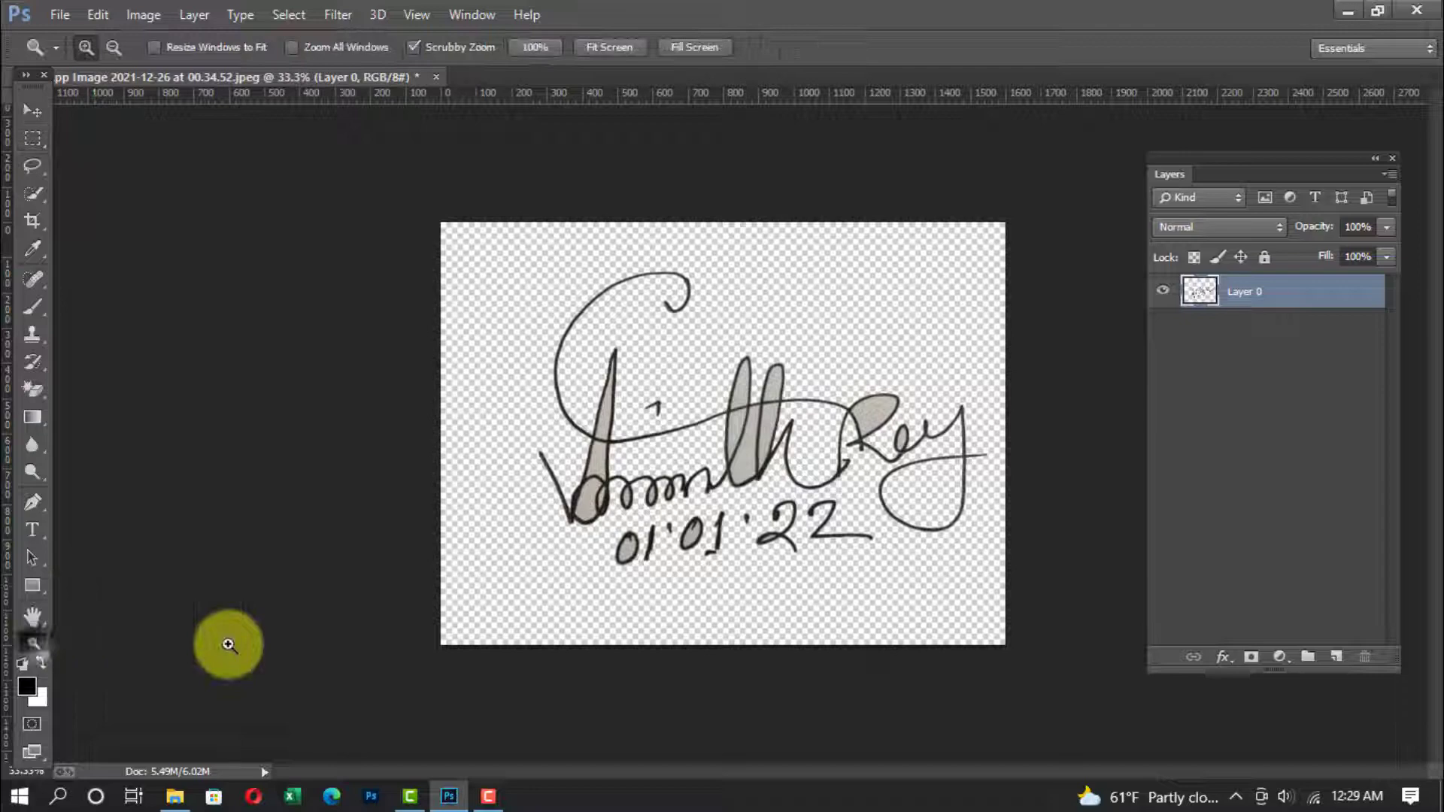
left_click(630, 498)
left_click(615, 671)
left_click(598, 628)
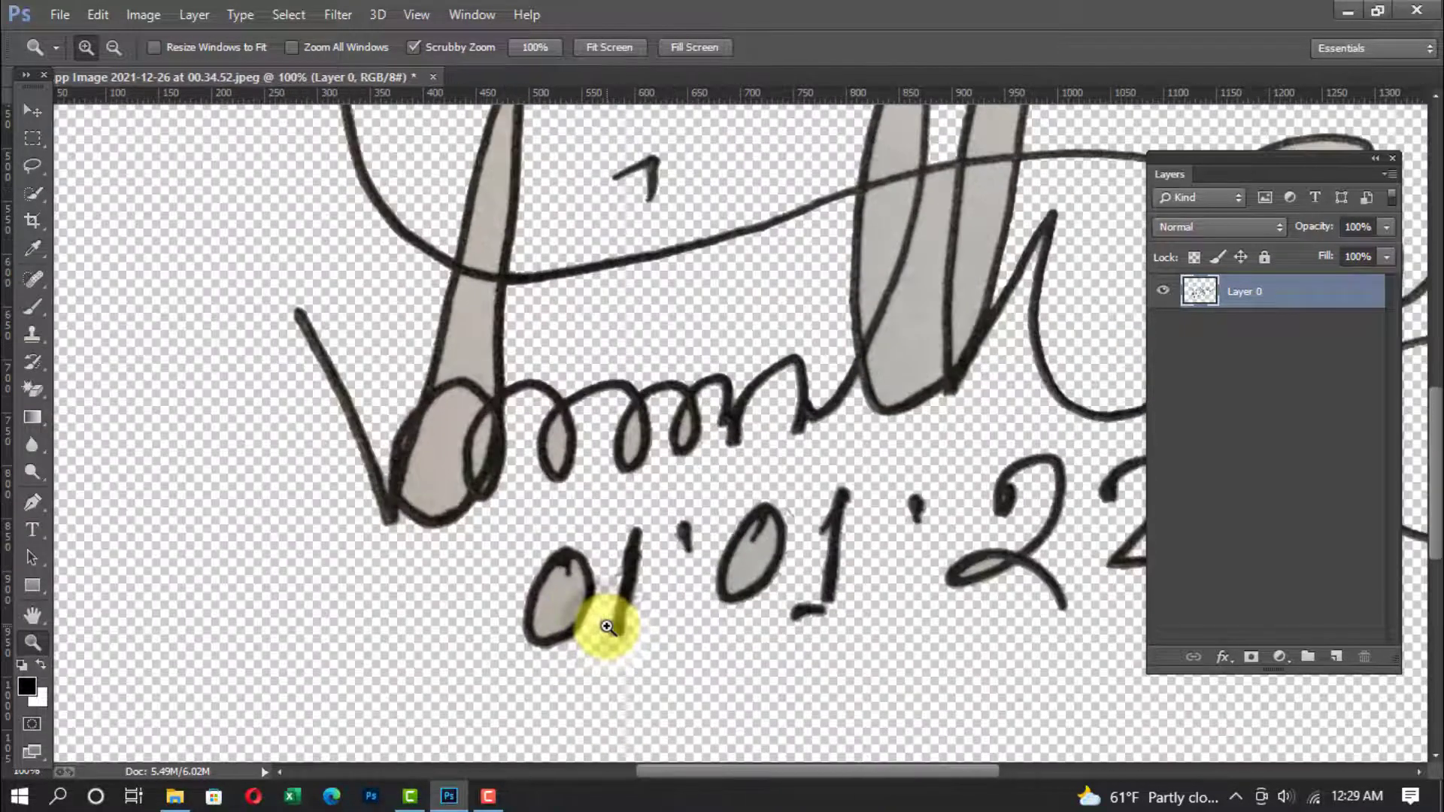
right_click(31, 392)
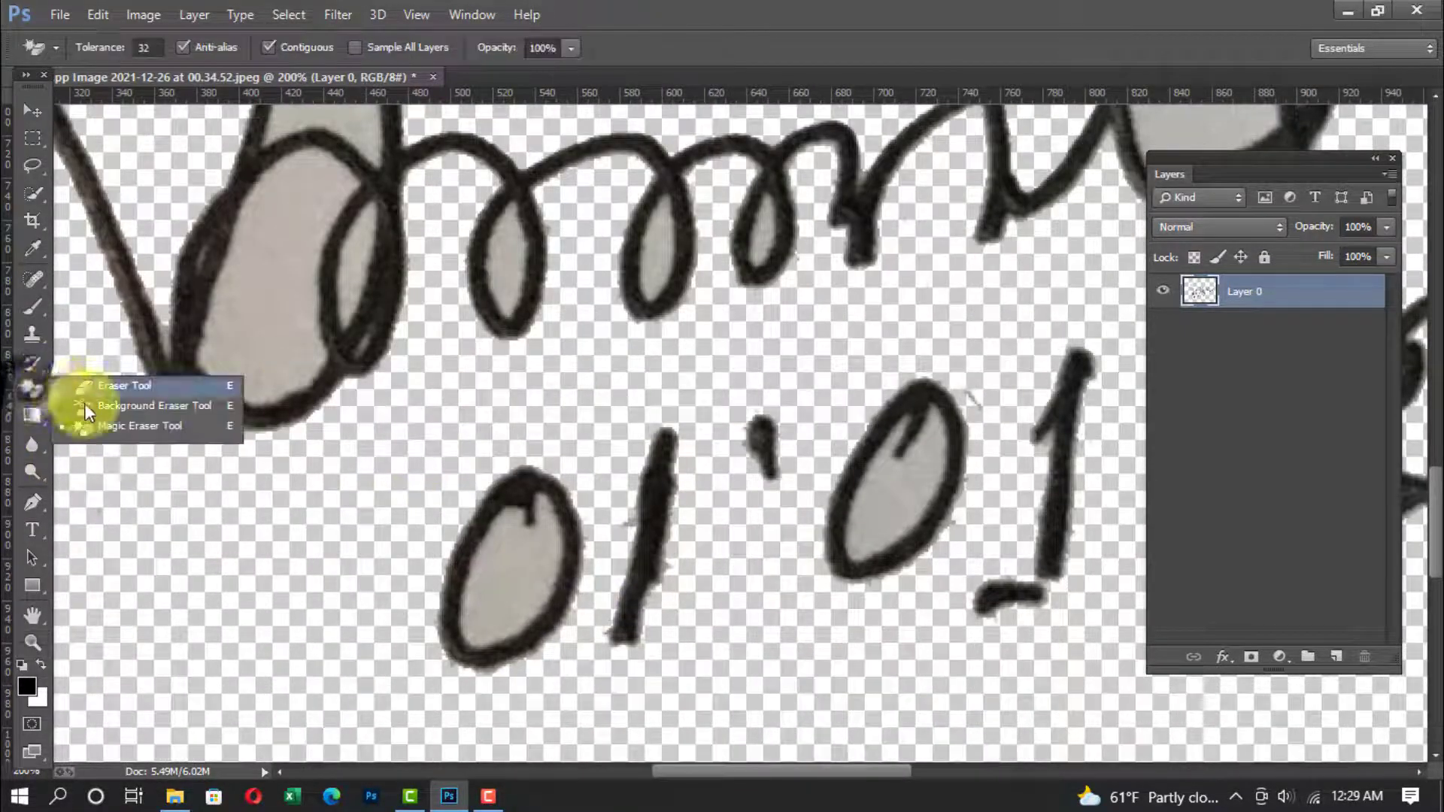
left_click(166, 422)
left_click(502, 587)
left_click(864, 483)
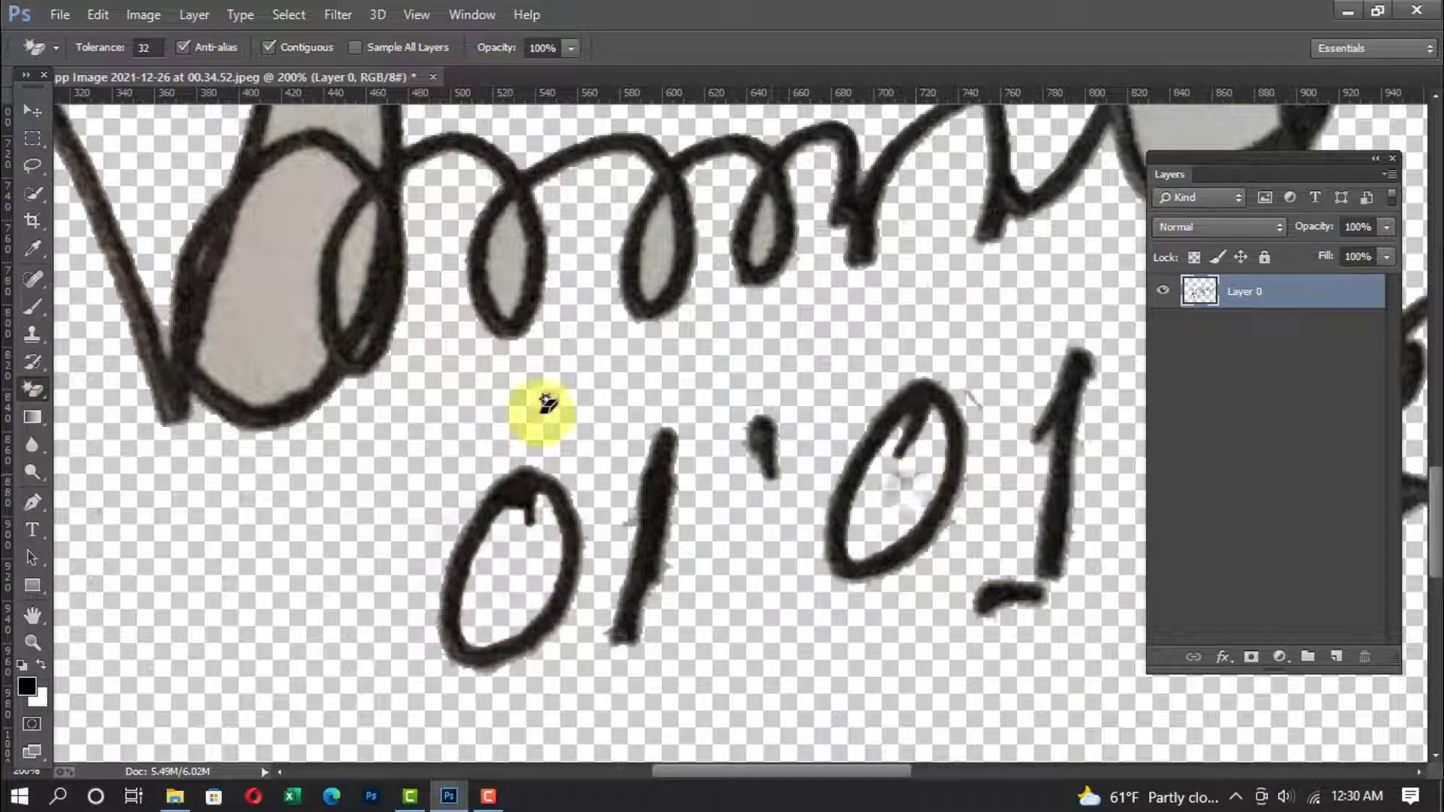
Erase the grey inside four signature loops and the strips around the crossing line
left_click(316, 263)
left_click(500, 257)
left_click(654, 233)
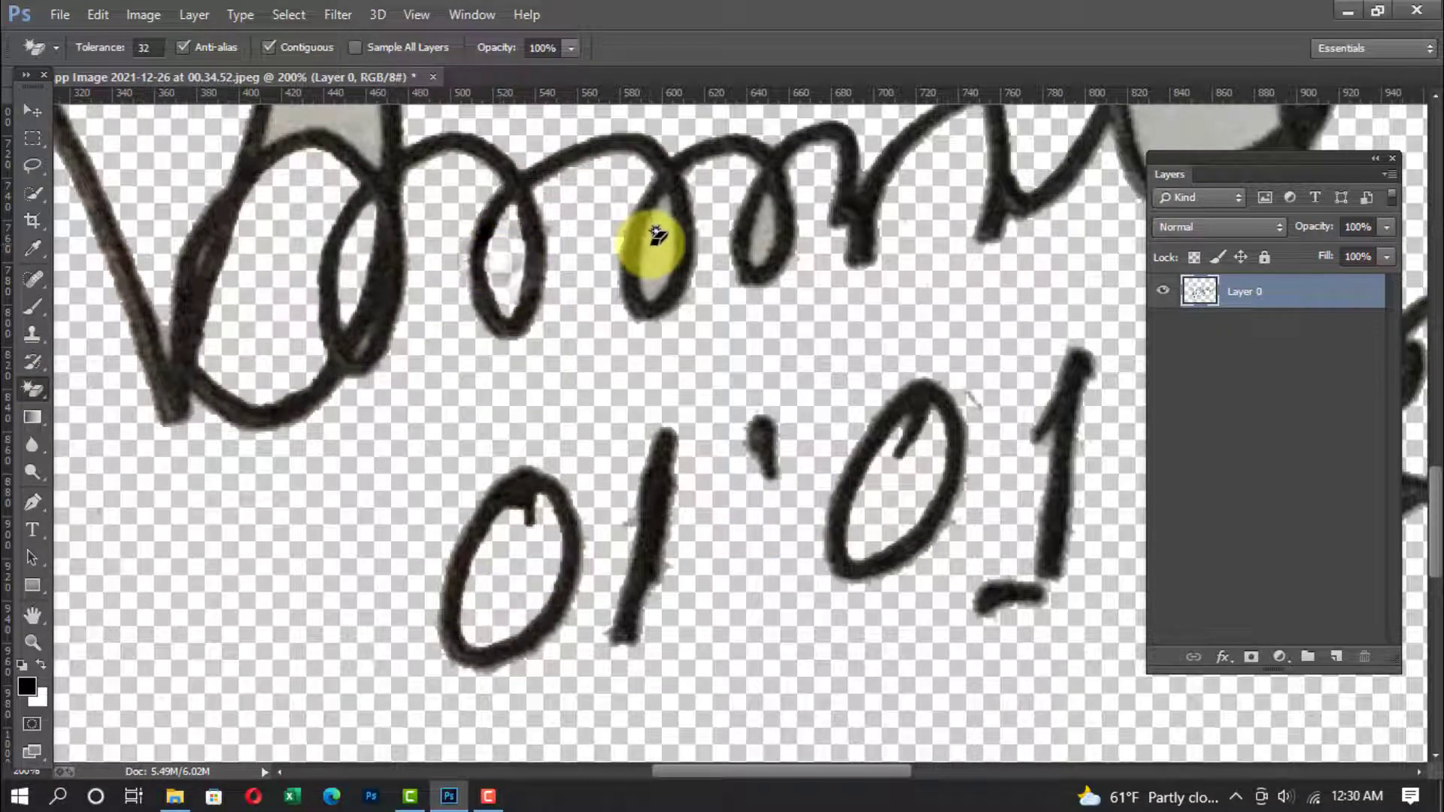
left_click(761, 233)
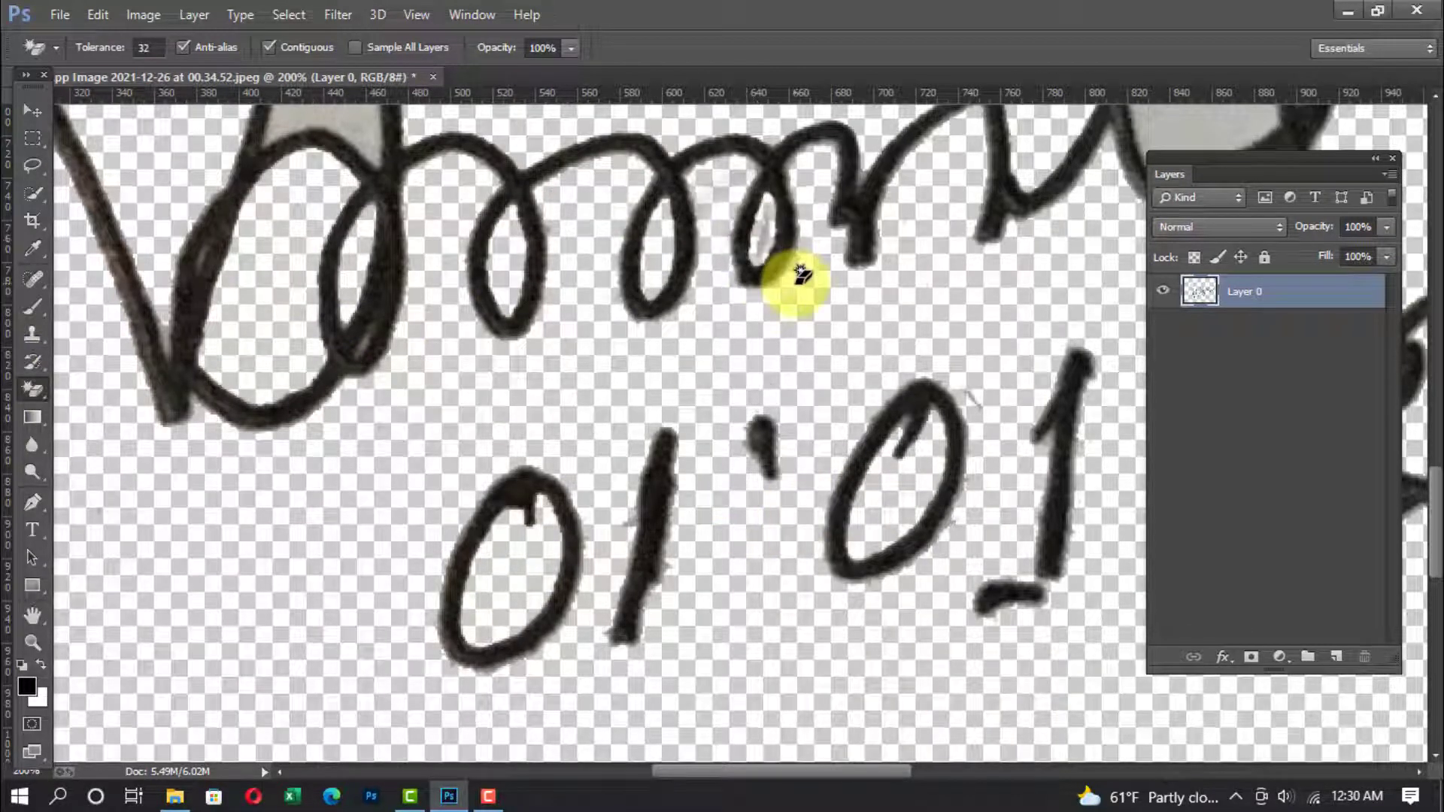
scroll(758, 490, "up", 5)
scroll(482, 376, "up", 1)
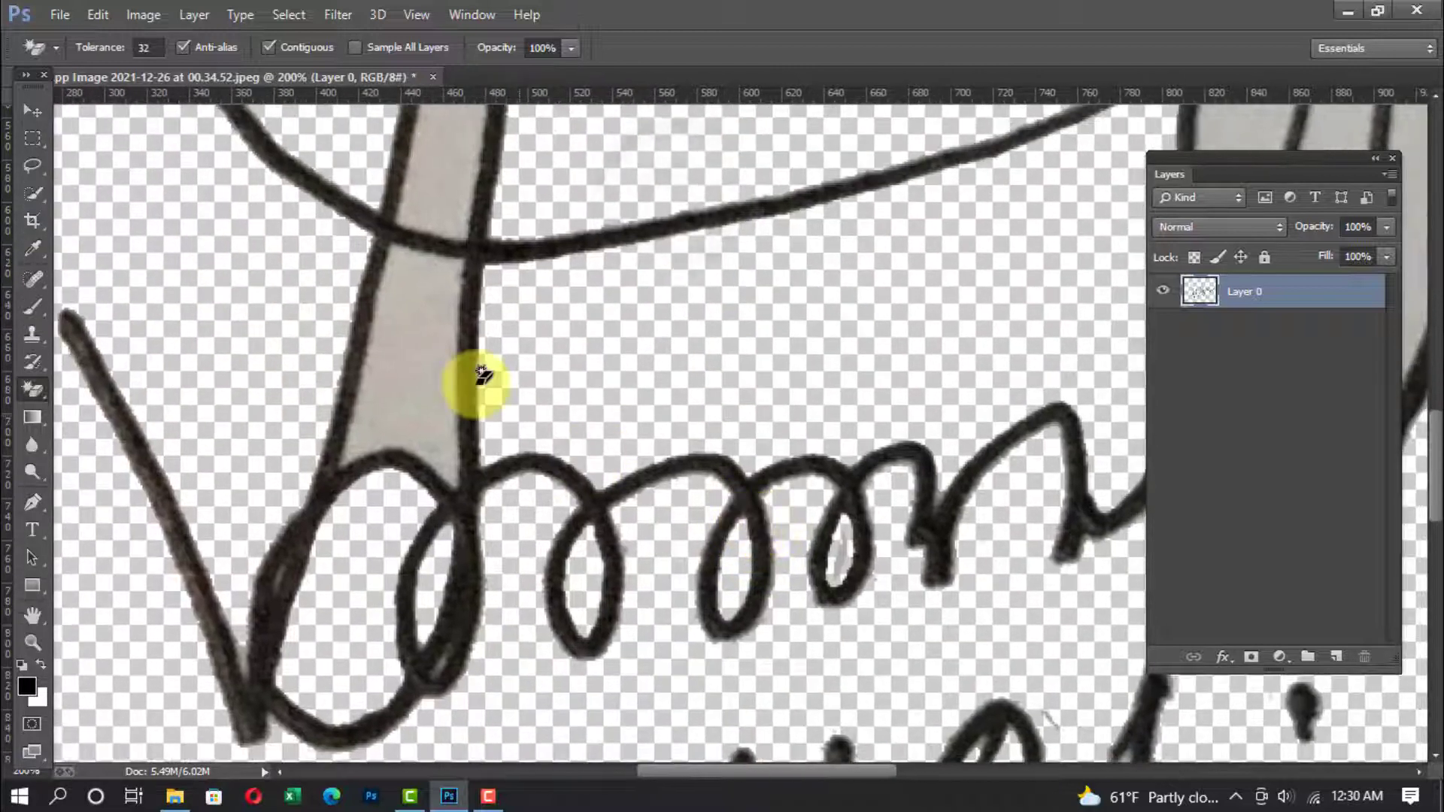
left_click(410, 342)
scroll(428, 200, "up", 3)
left_click(439, 308)
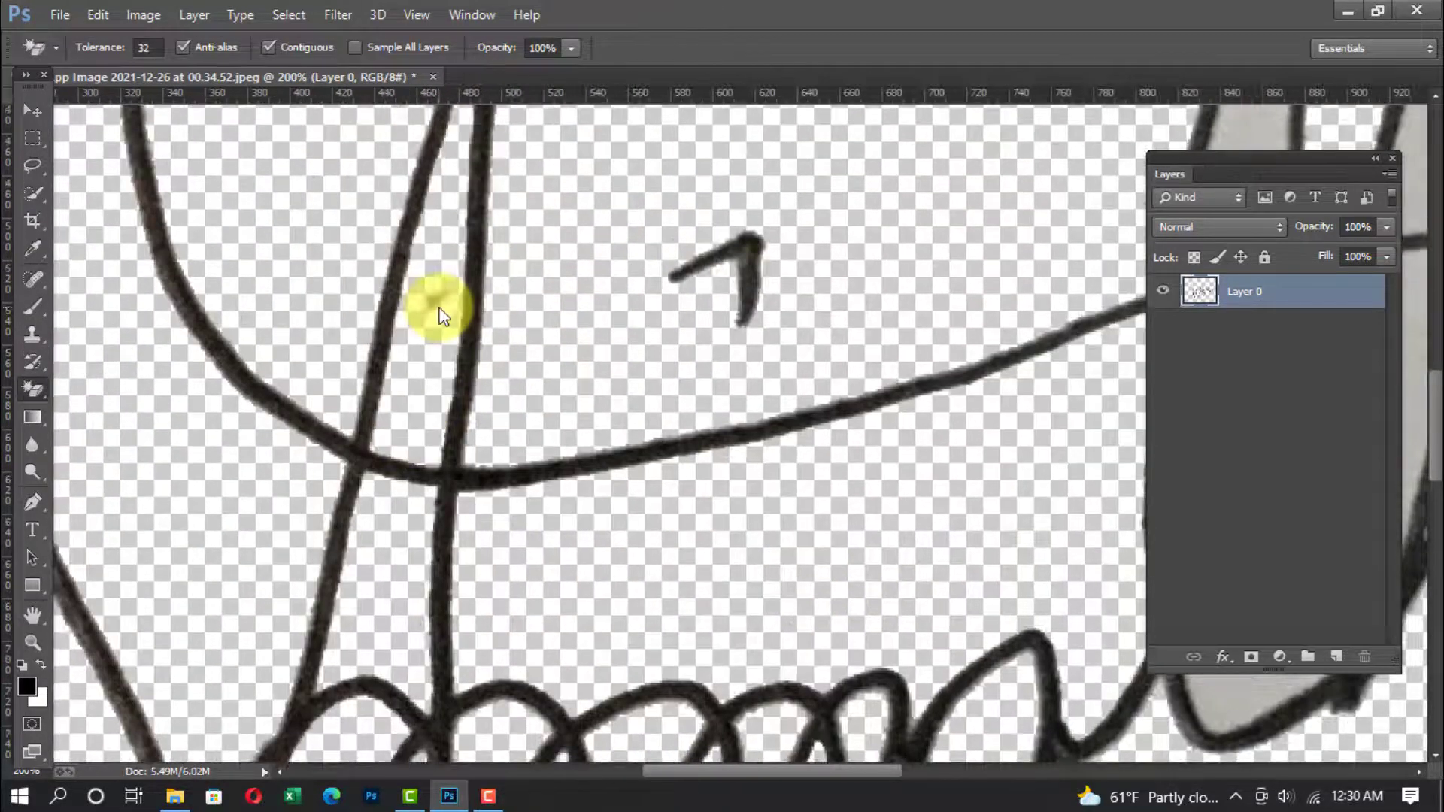
Further right, erase the grey around the diagonal stroke, the tall strip and the R's upper loop
left_click_drag(554, 323, 203, 444)
left_click_drag(700, 412, 500, 359)
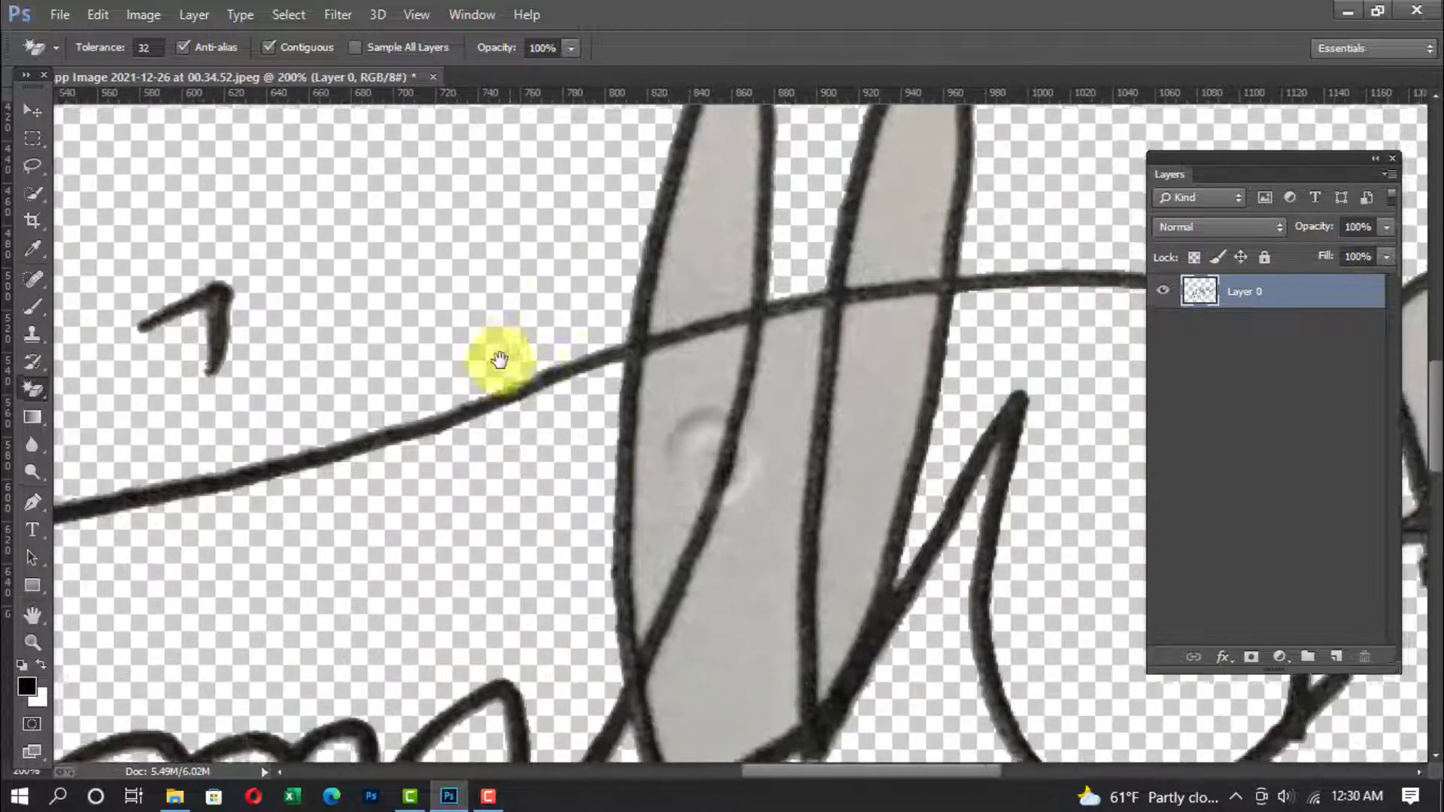
scroll(500, 360, "right", 1)
scroll(500, 359, "up", 1)
left_click(681, 212)
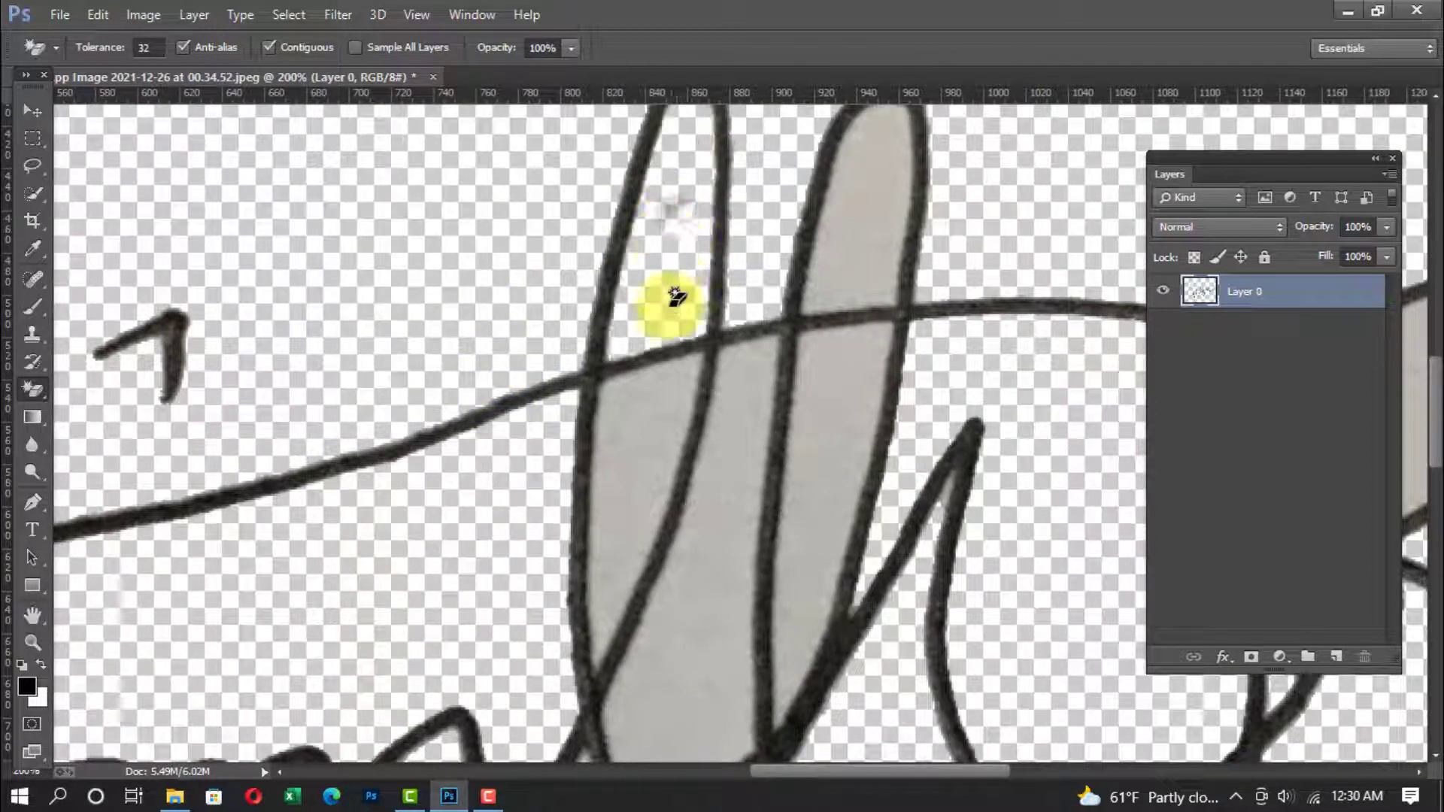
left_click(623, 468)
left_click(681, 617)
left_click(832, 489)
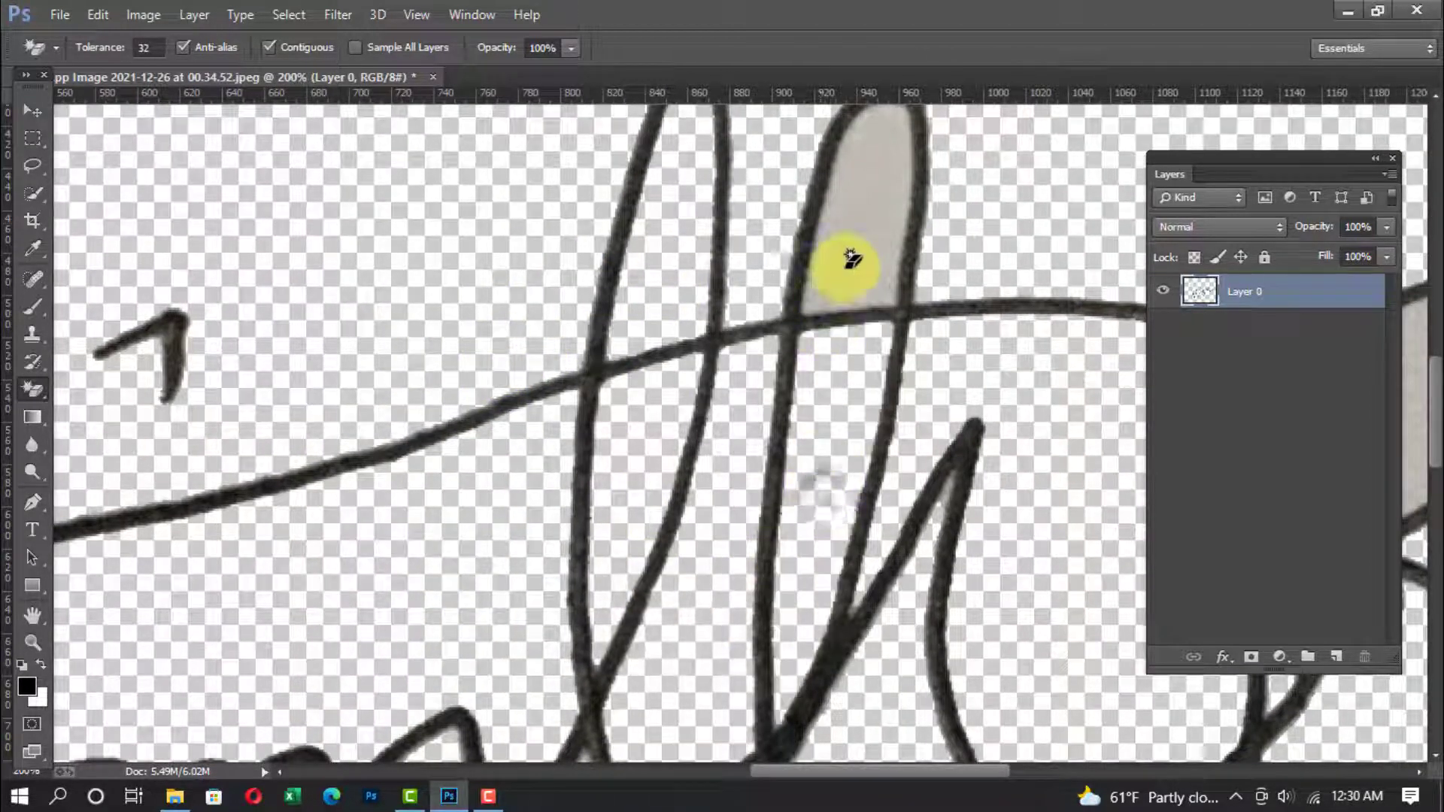
left_click(850, 233)
mouse_move(929, 553)
left_mouse_down()
mouse_move(590, 361)
mouse_move(499, 403)
mouse_move(324, 569)
mouse_move(324, 601)
left_mouse_up()
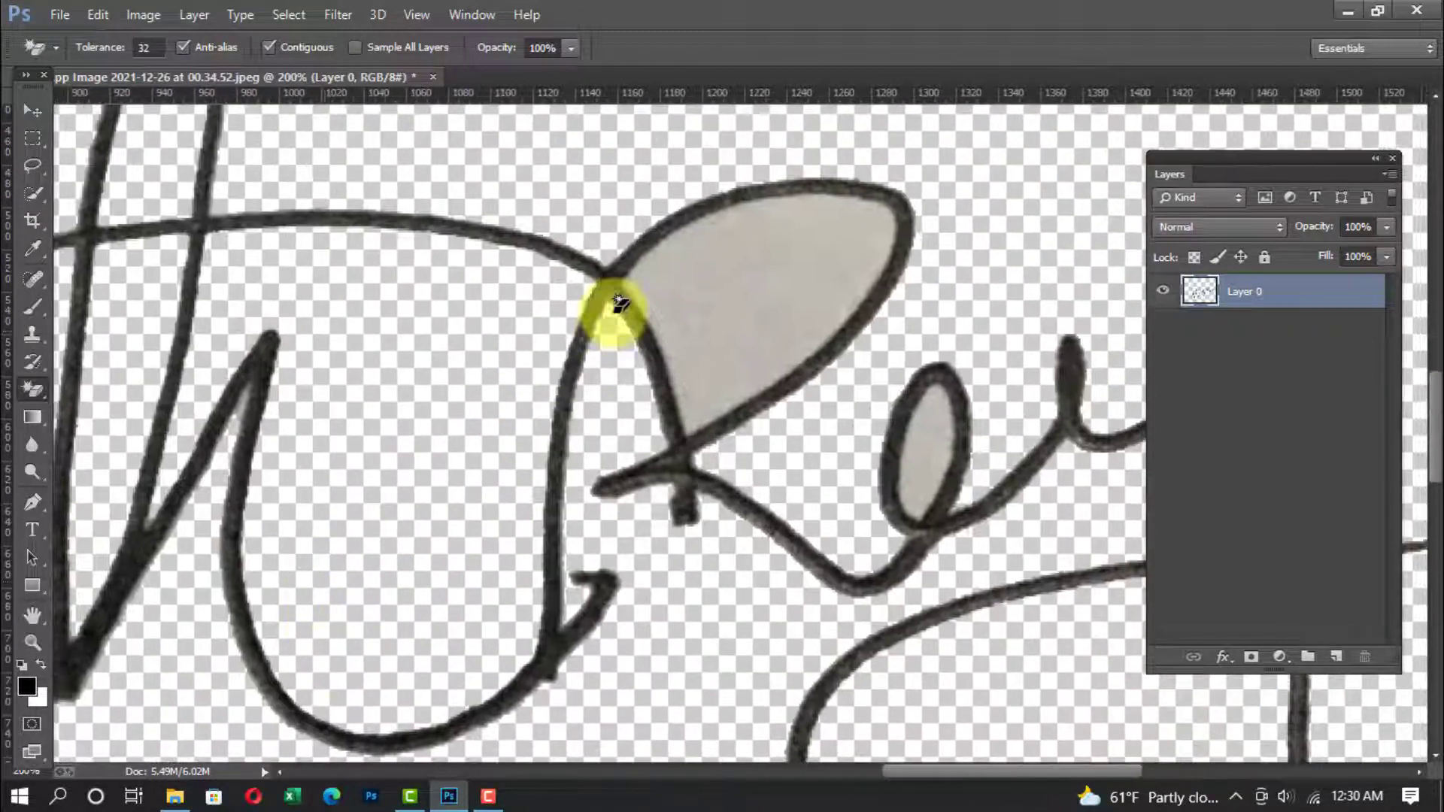
left_click(724, 267)
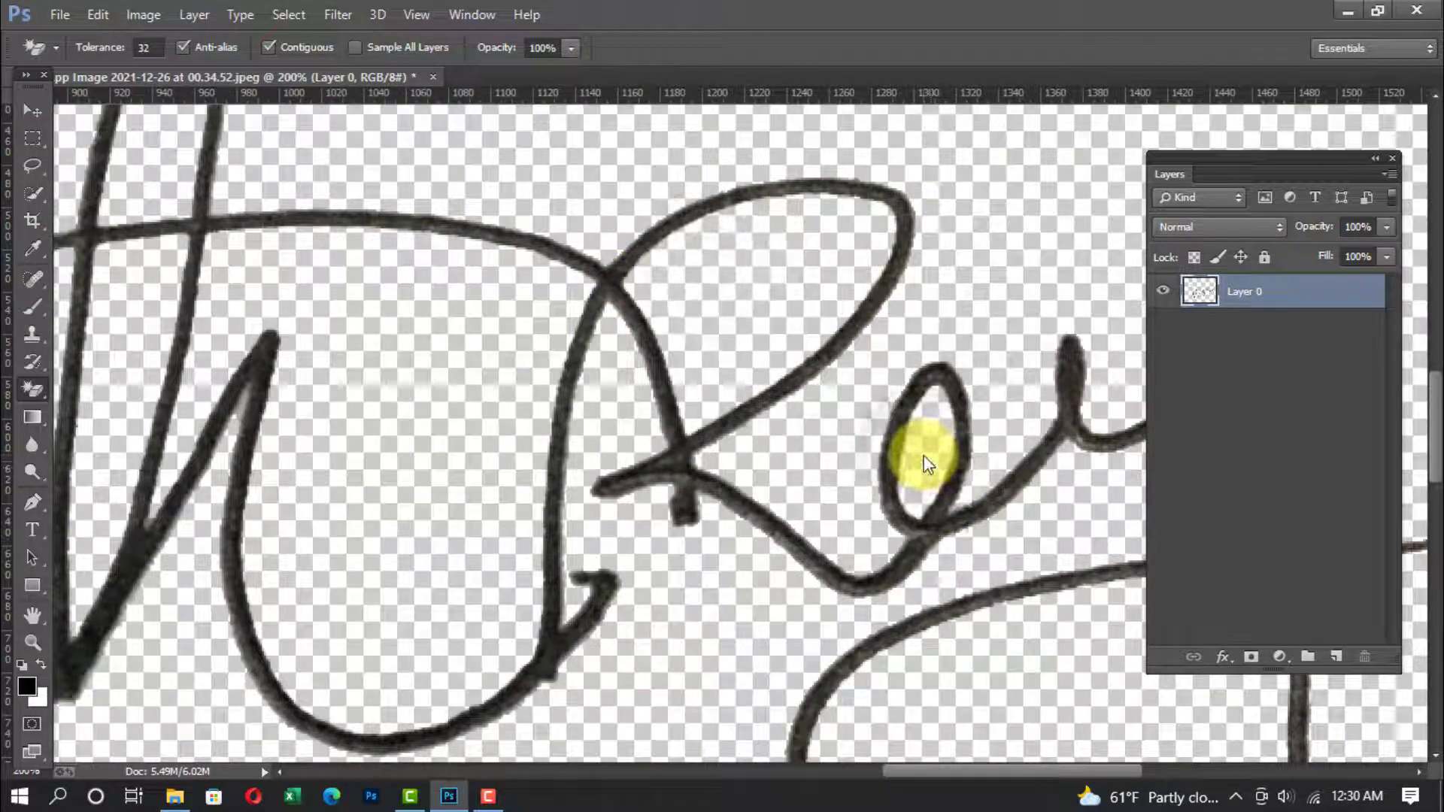
Zoom in on the 22 digits, then zoom out to see the whole signature
left_click(32, 641)
left_click(590, 596, "alt")
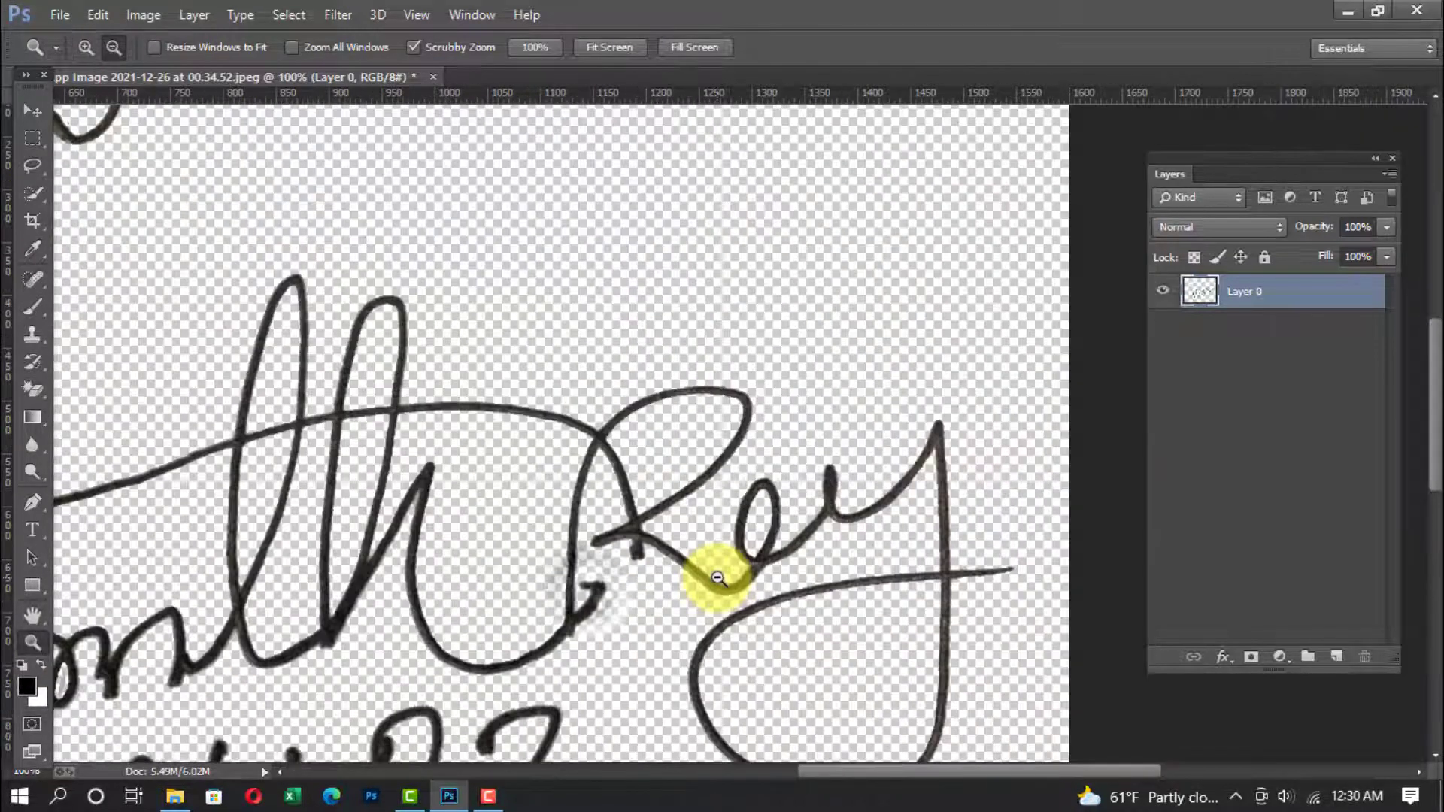
left_click(717, 578, "alt")
left_click(480, 741)
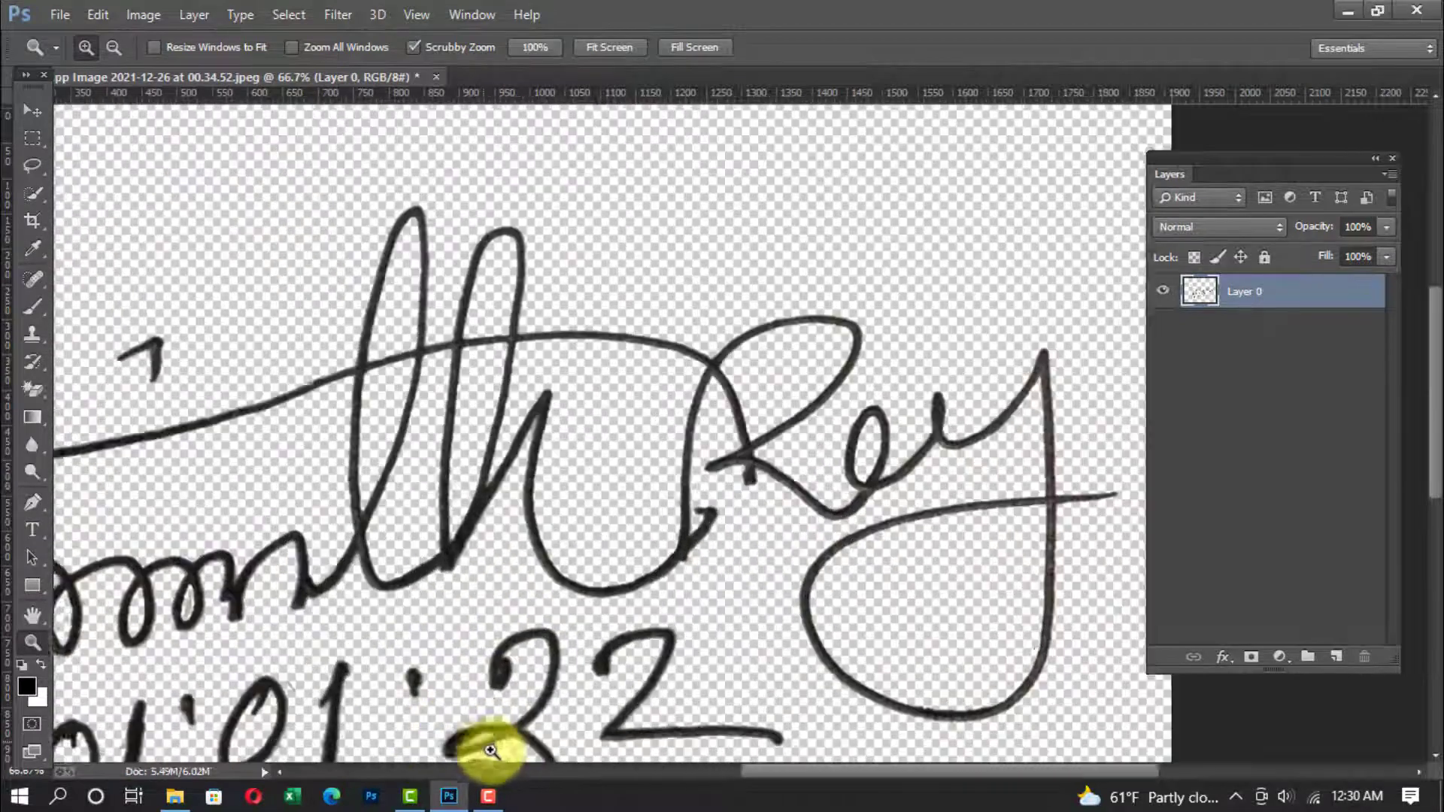
left_click(479, 741)
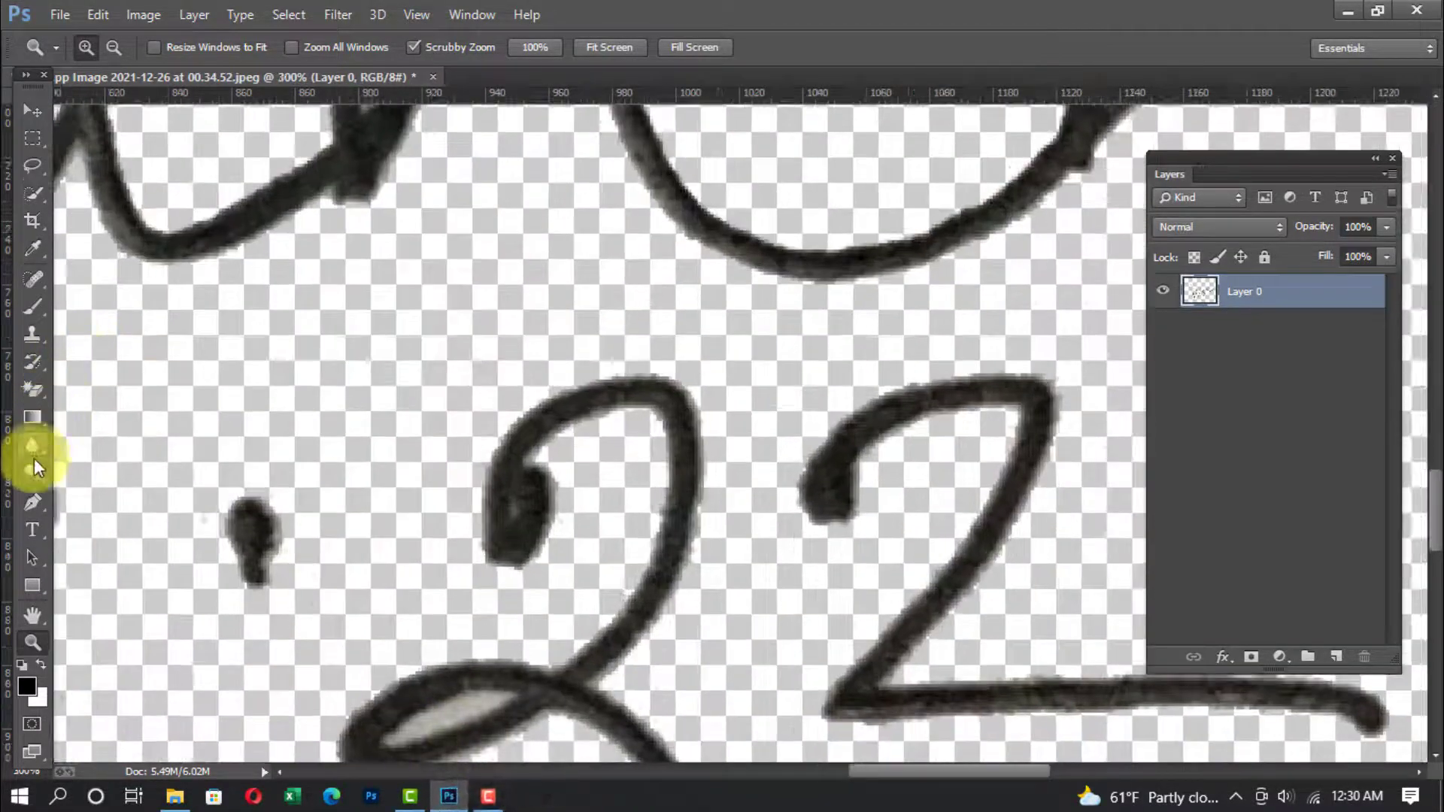
left_click(40, 399)
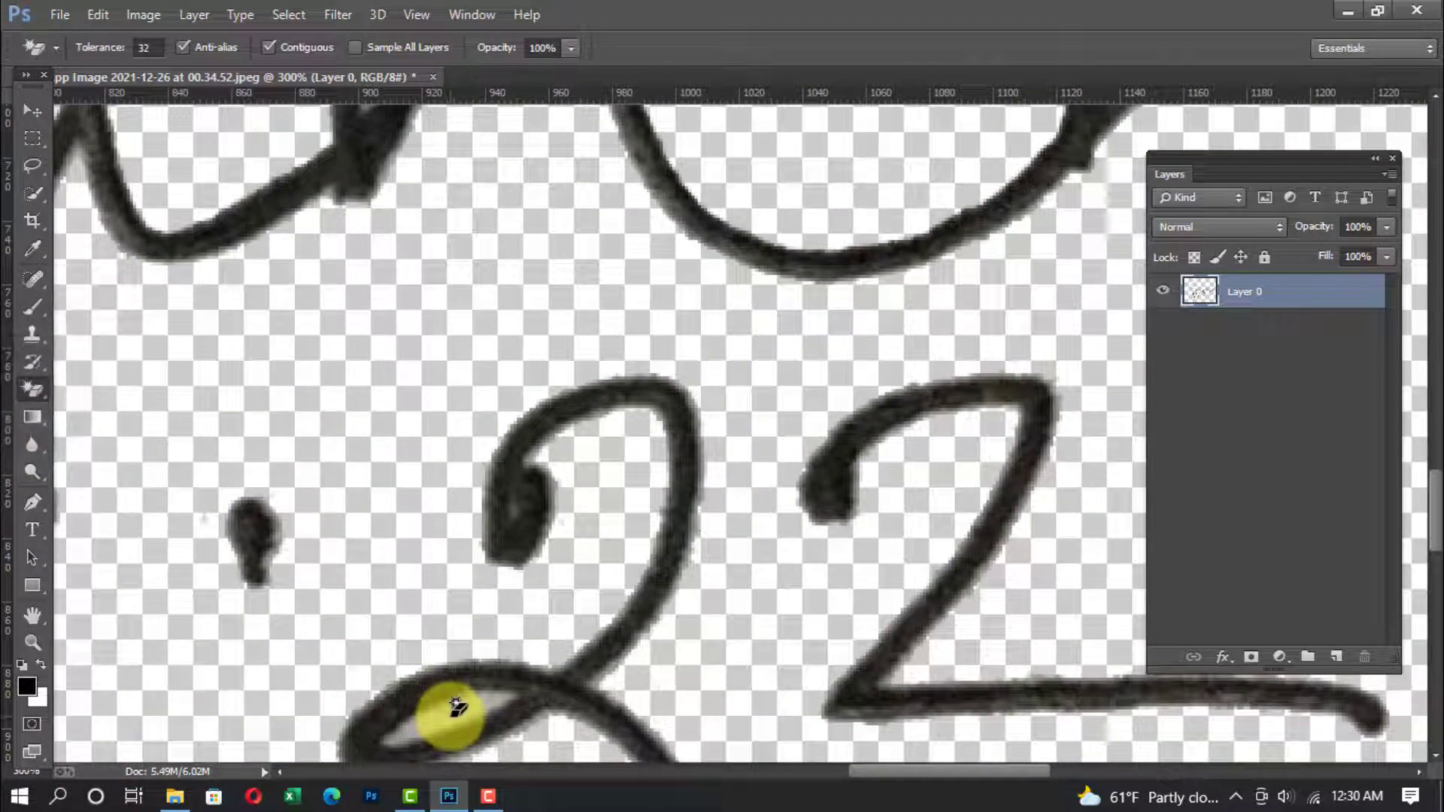
key("ctrl+minus")
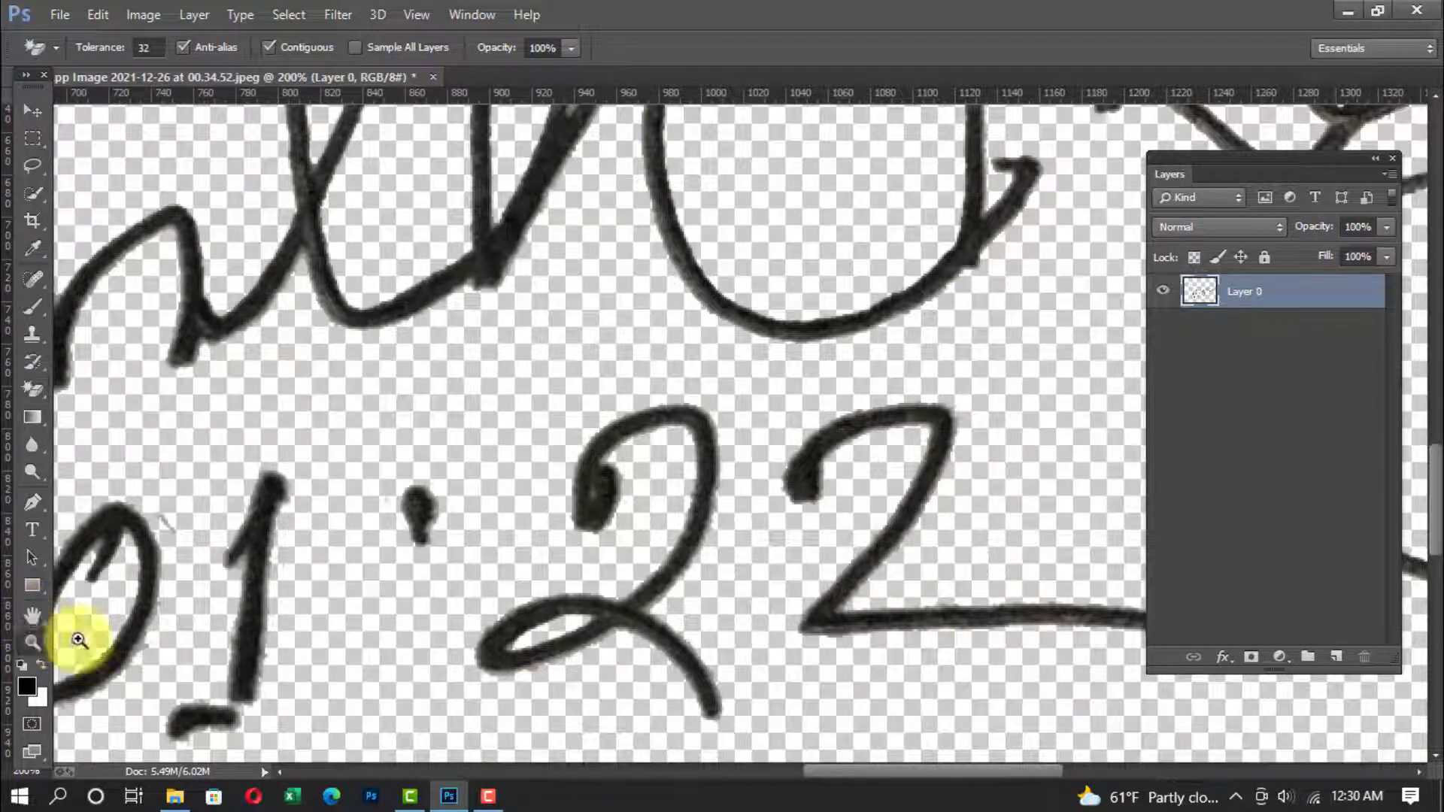
left_click(32, 641)
left_click(595, 496, "alt")
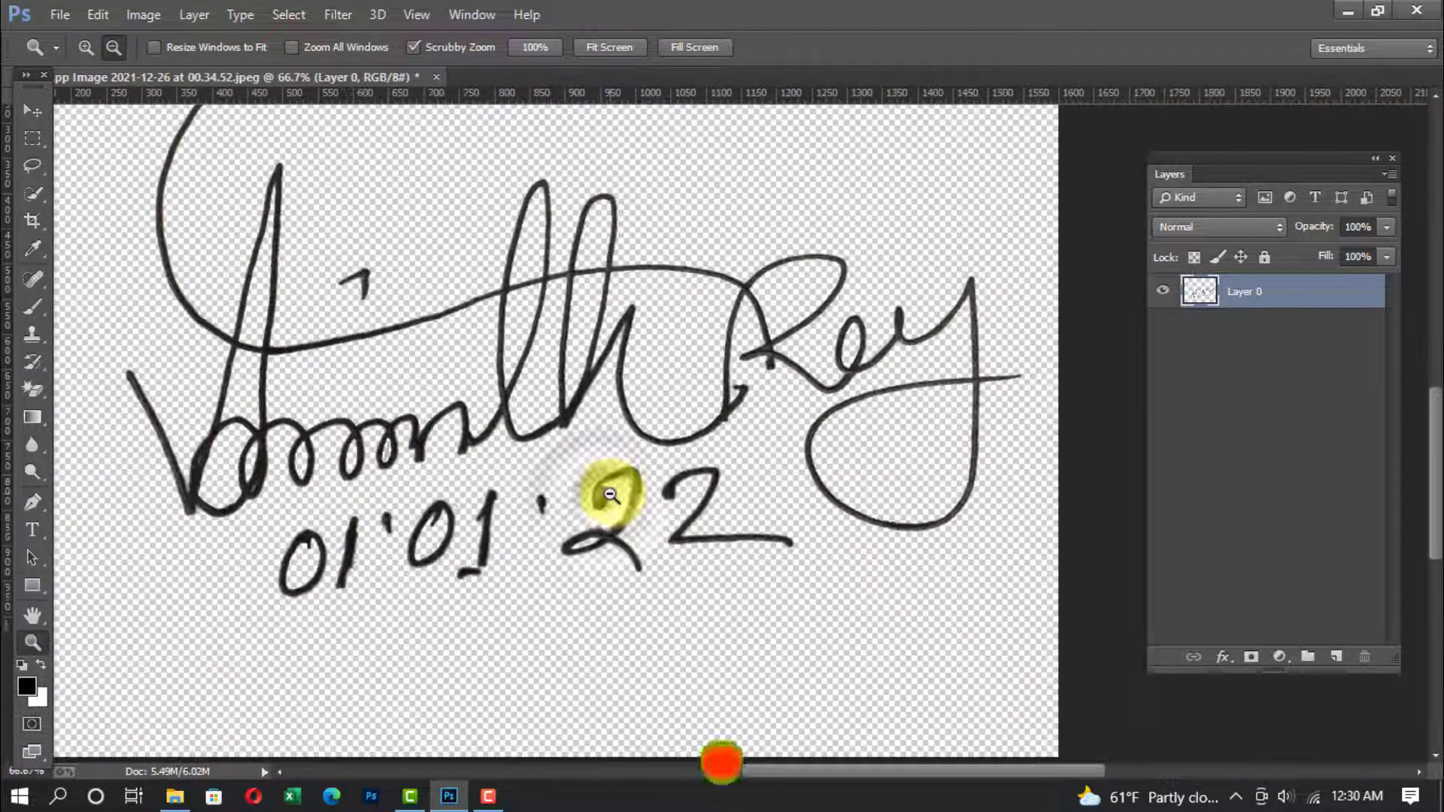
Load Layer 0's strokes as a selection and set the foreground colour to black
left_click(610, 495, "alt")
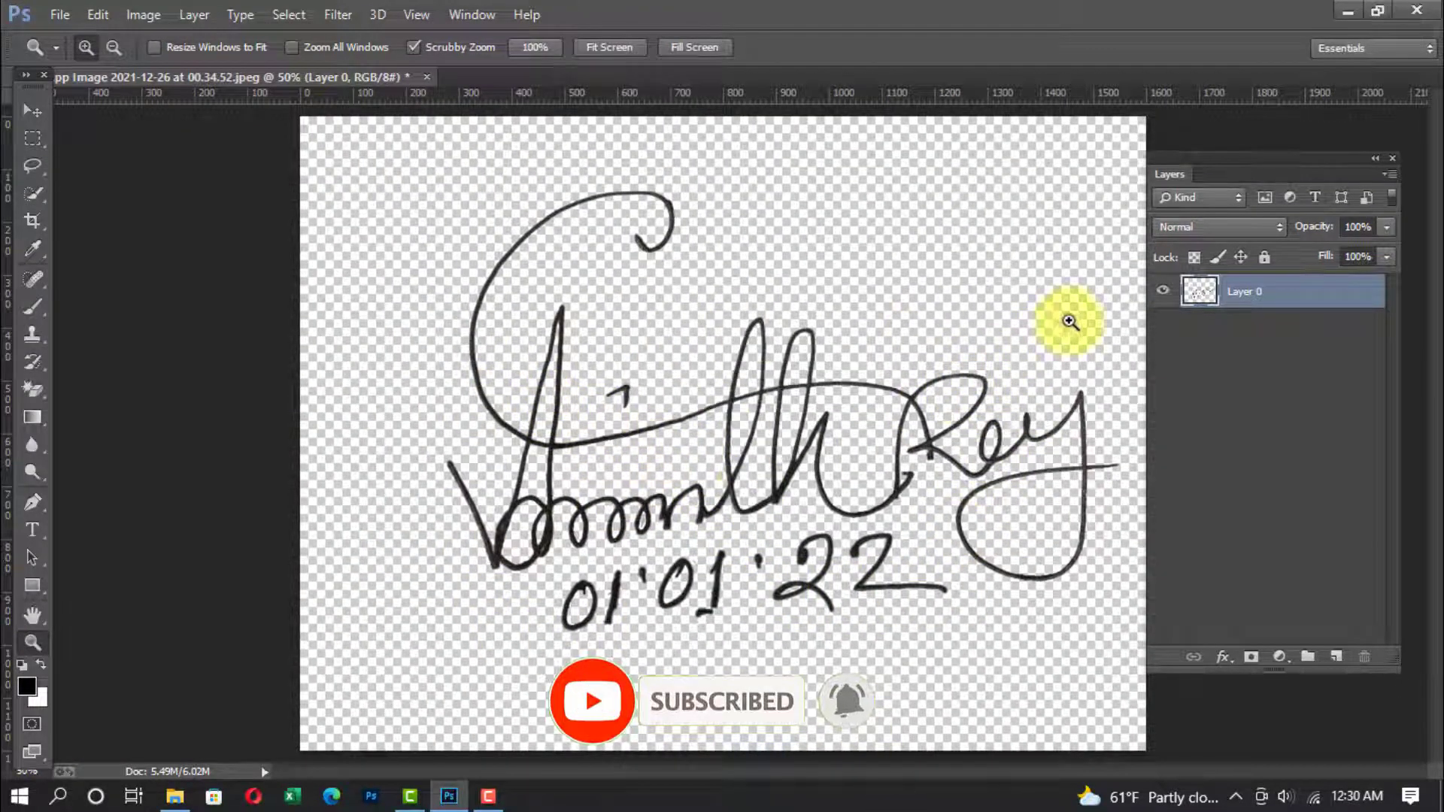
left_click(1208, 298, "ctrl")
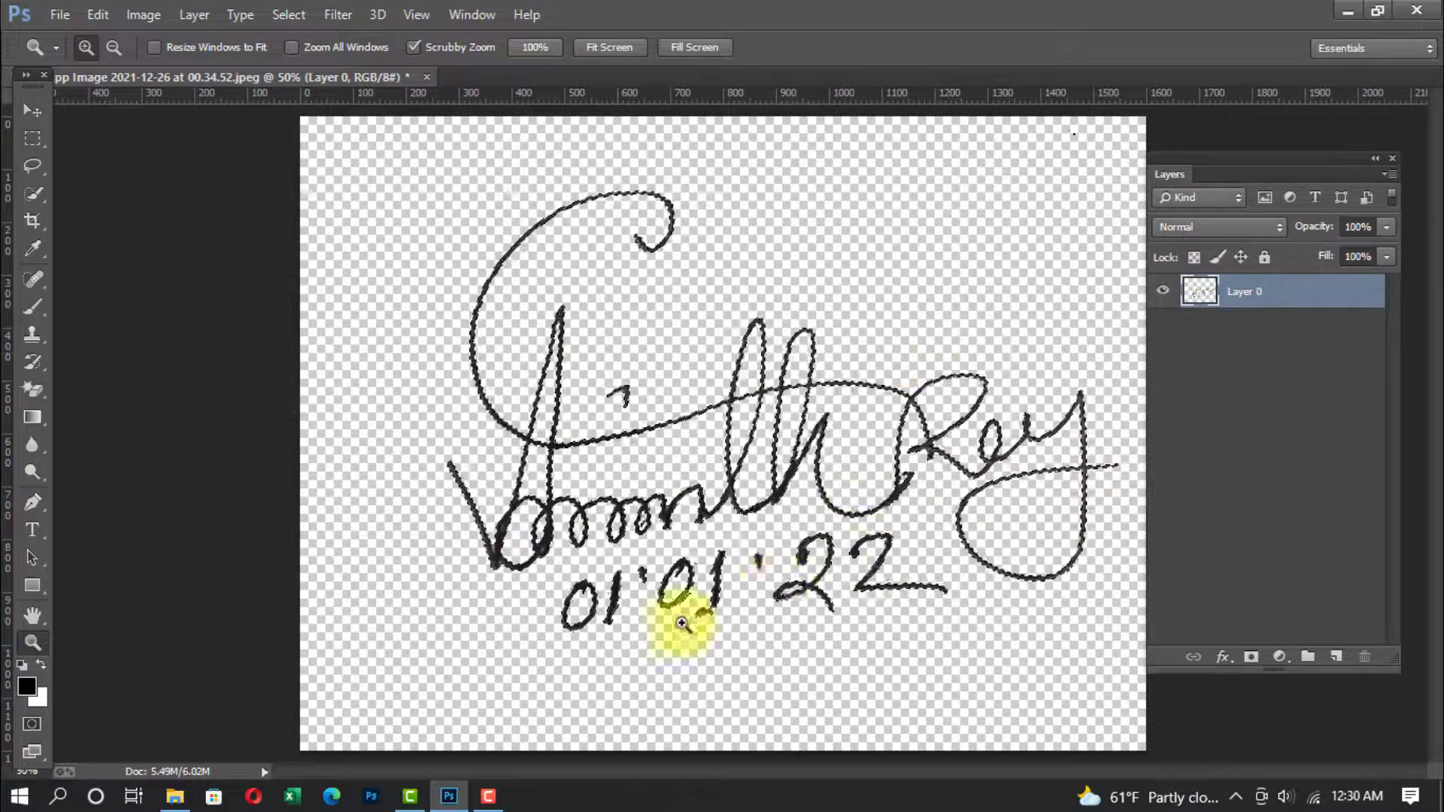
double_click(26, 687)
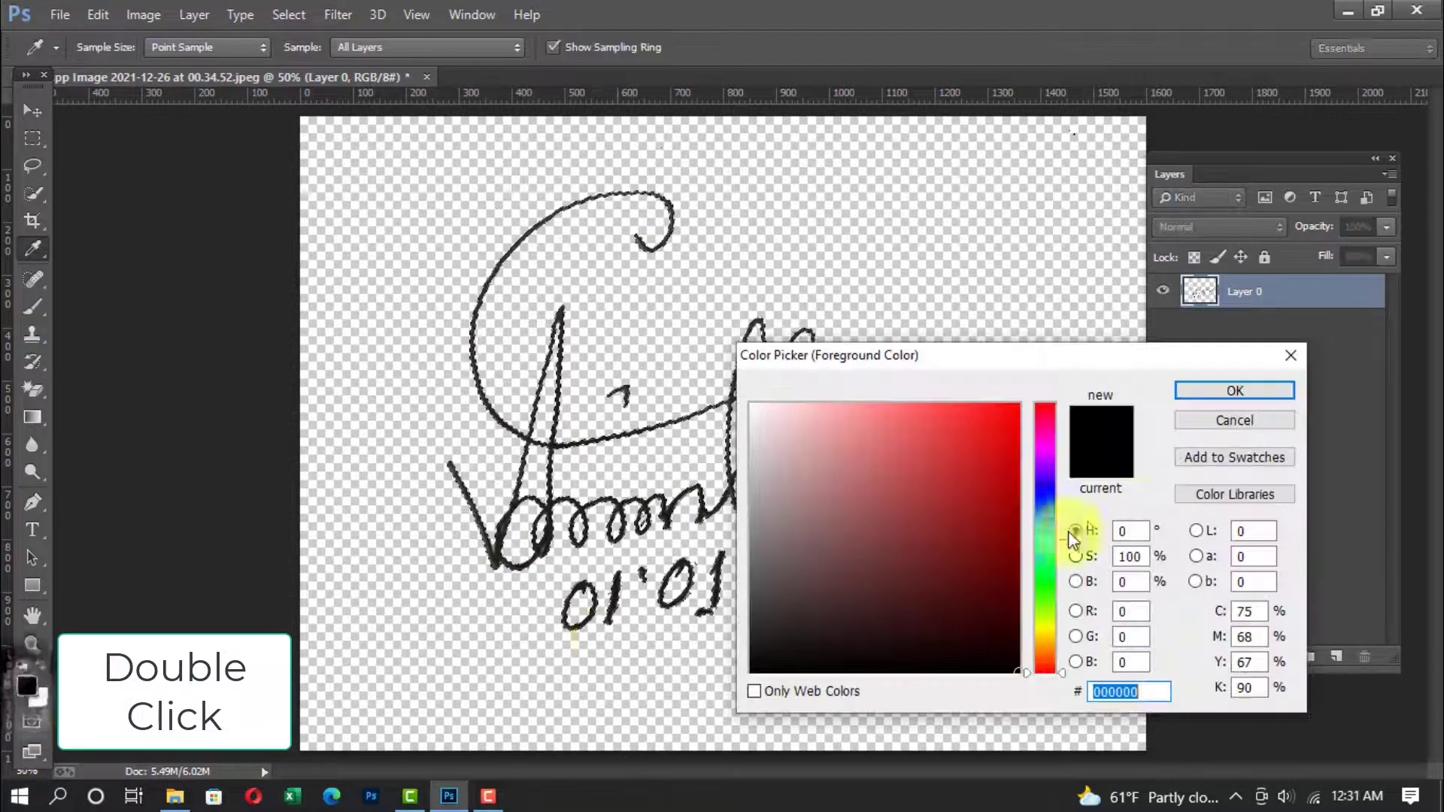
left_click(1226, 531)
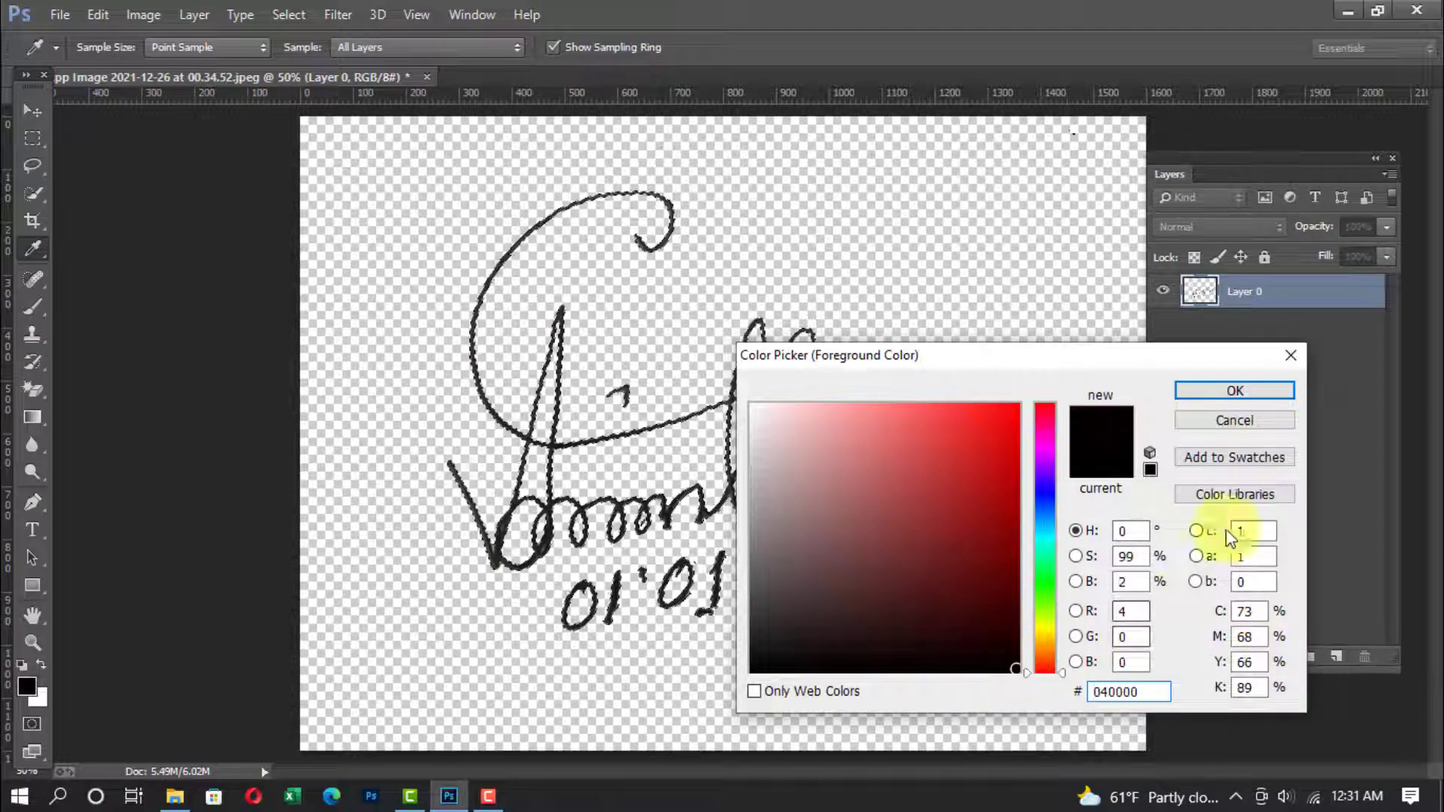
left_click(1216, 394)
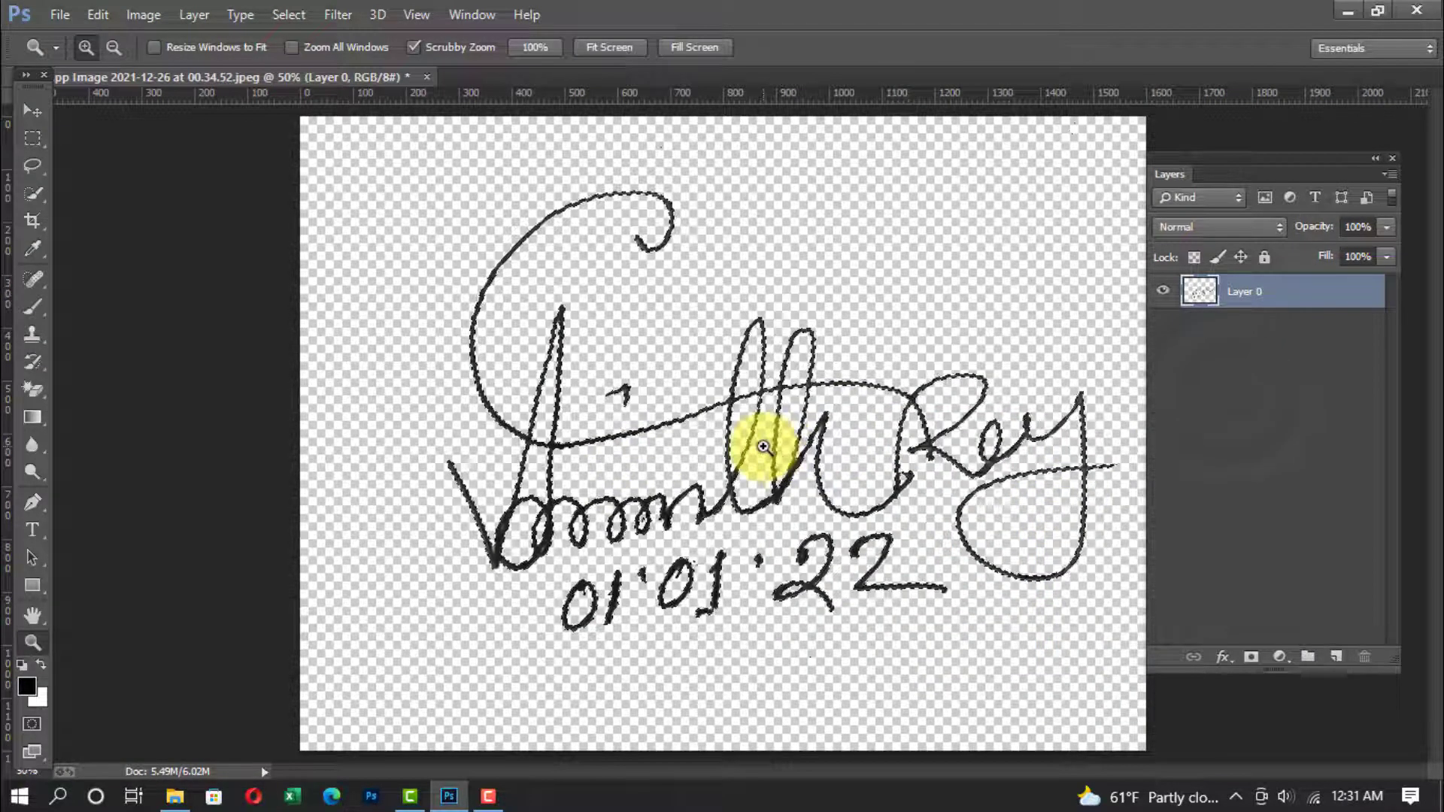
Fill the selected strokes with the black Foreground Color, then deselect with Ctrl+D
left_click(96, 15)
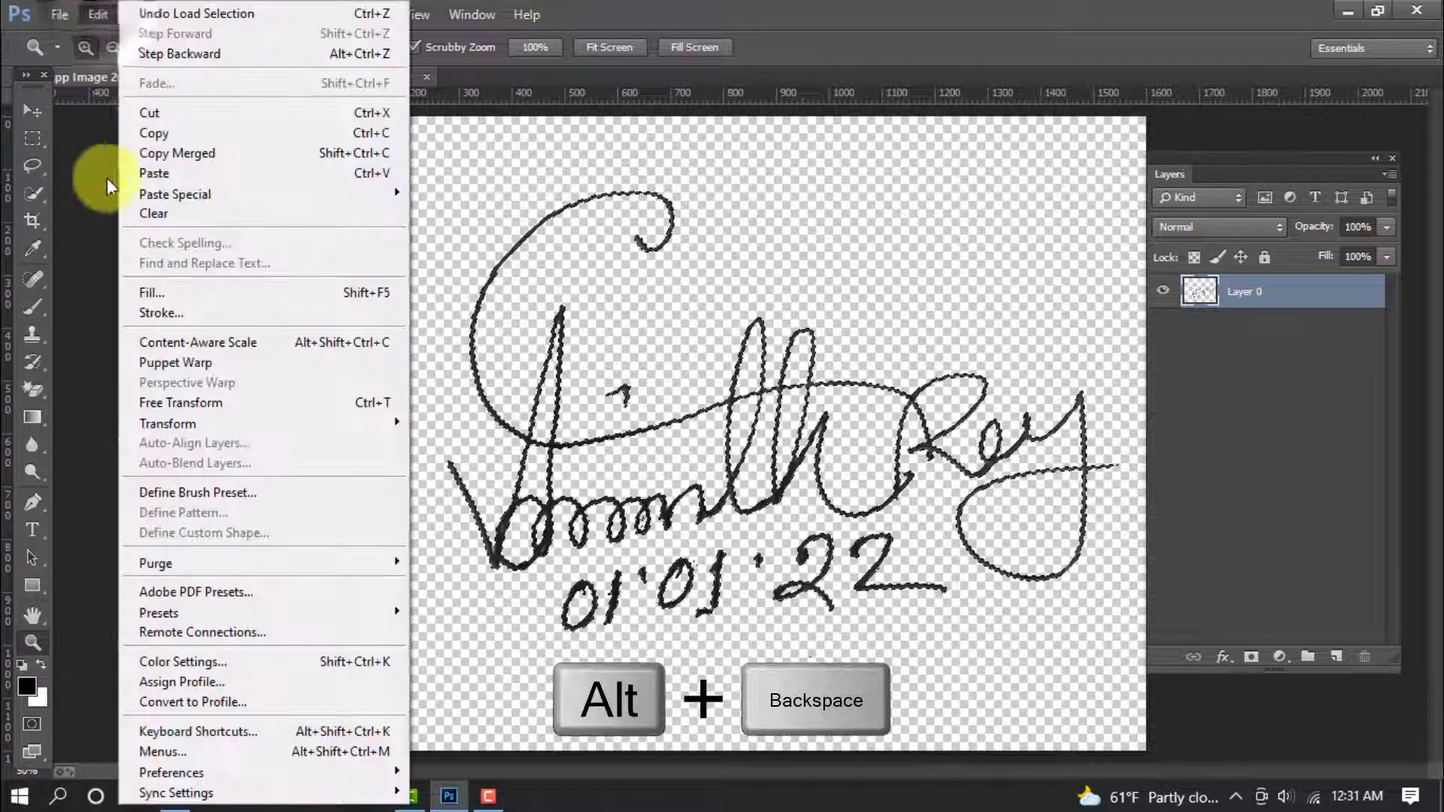
left_click(160, 291)
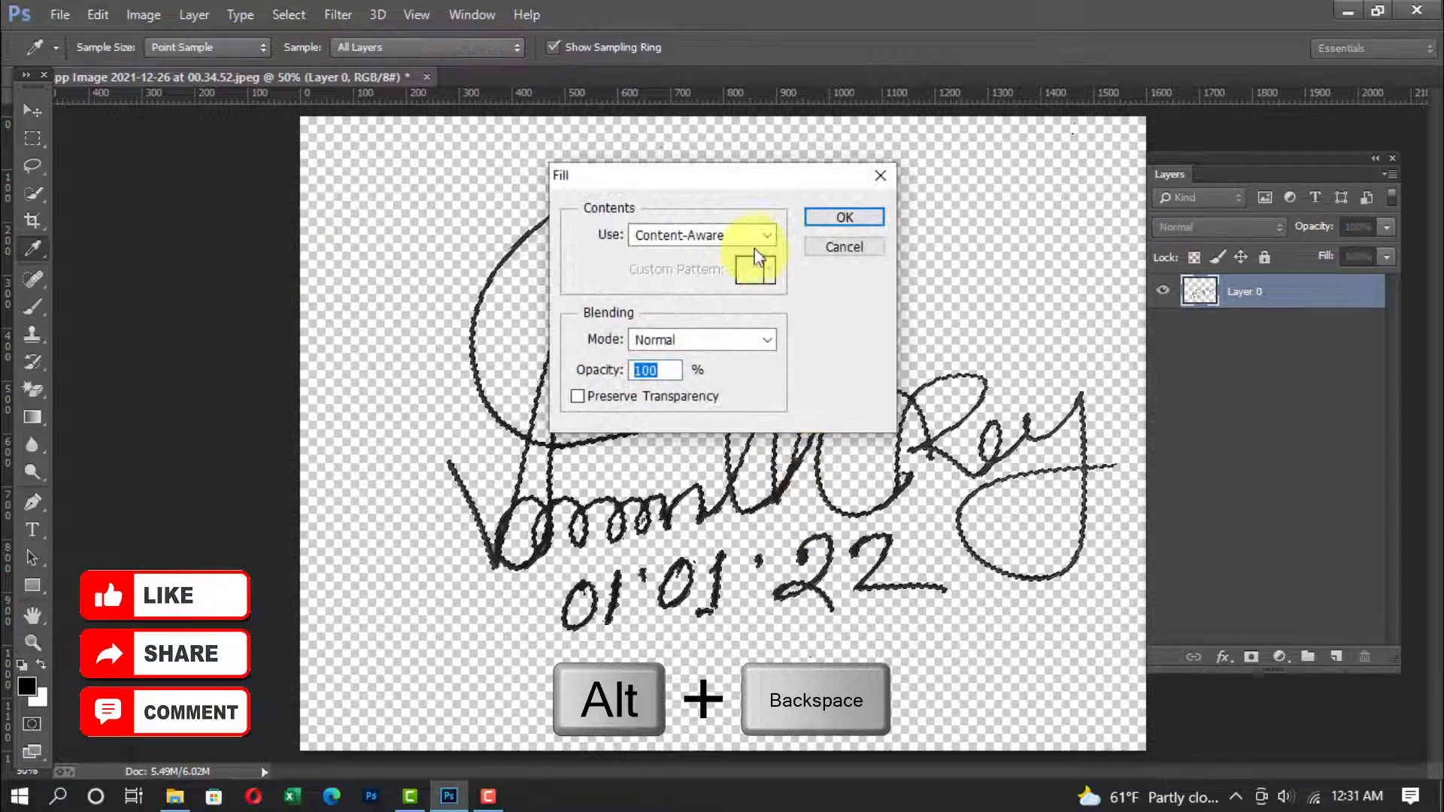
left_click(771, 236)
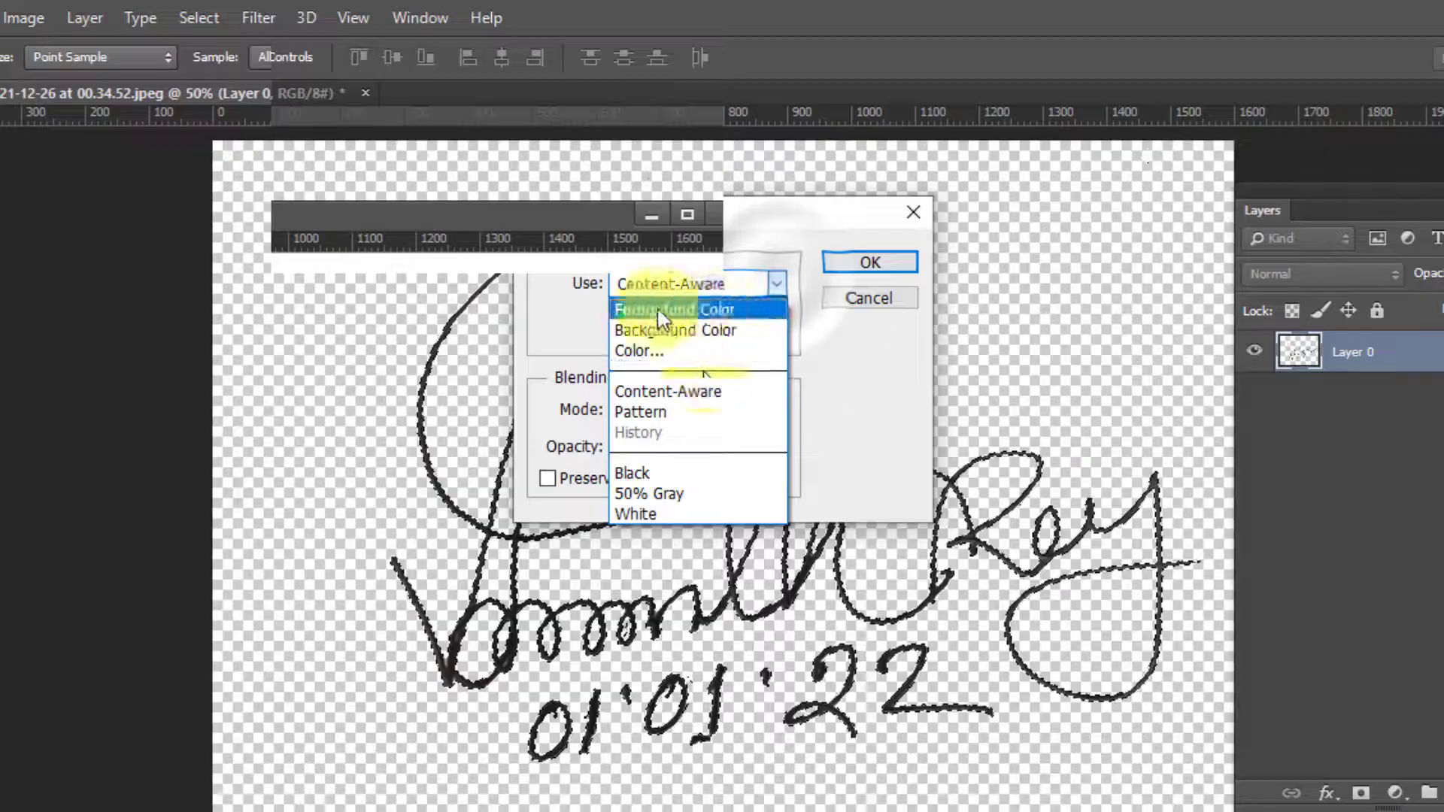
left_click(641, 313)
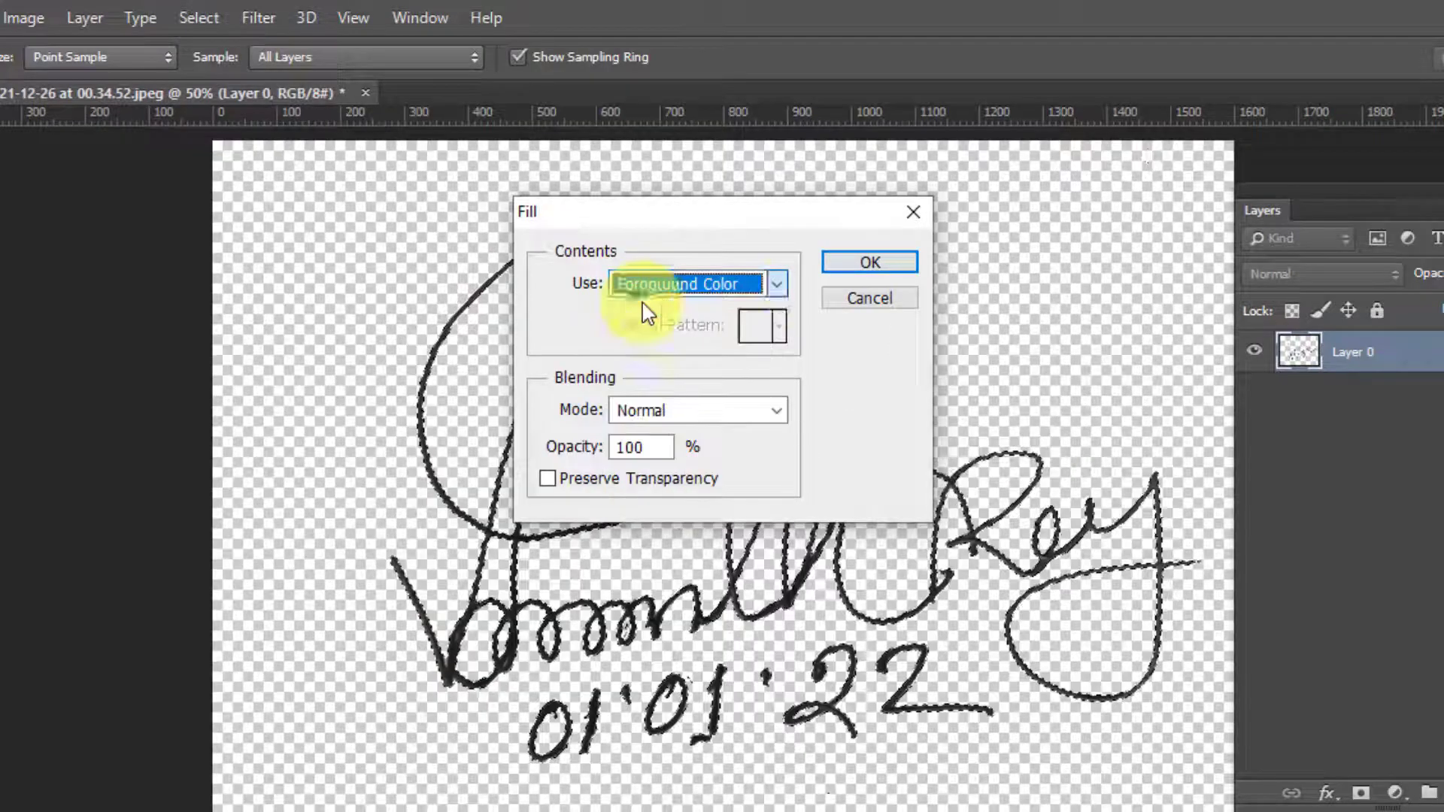
left_click(850, 265)
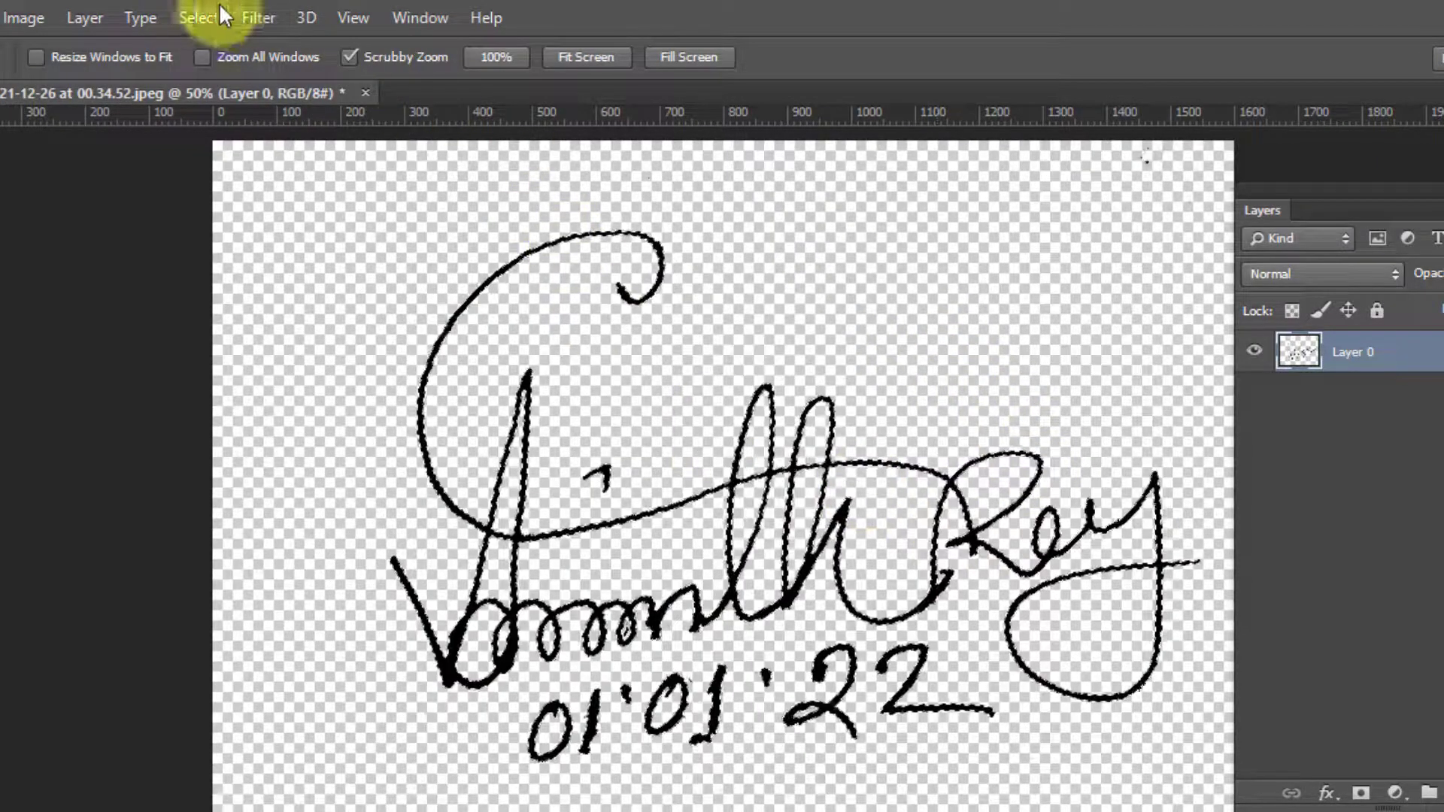
left_click(200, 17)
key("ctrl+d")
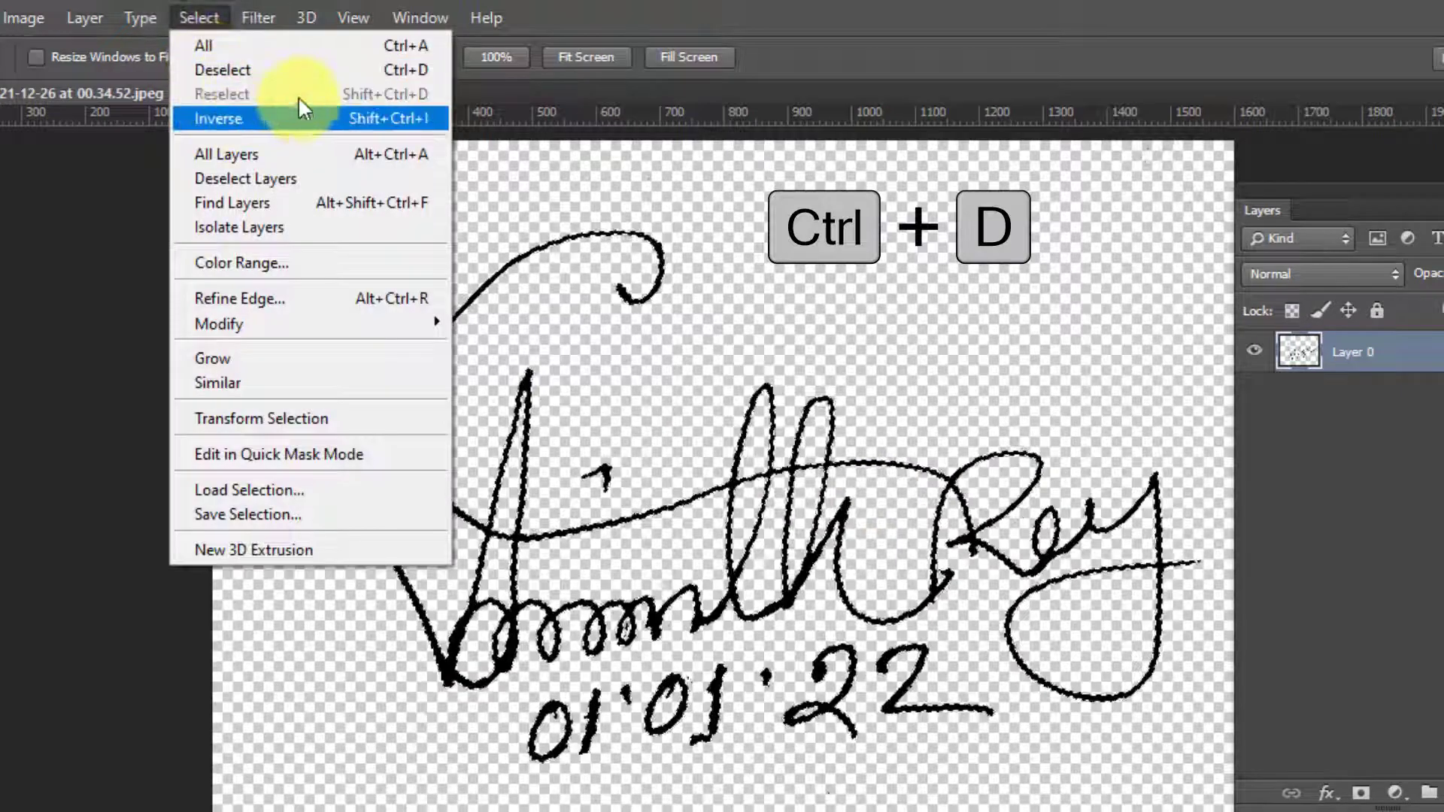
left_click(252, 76)
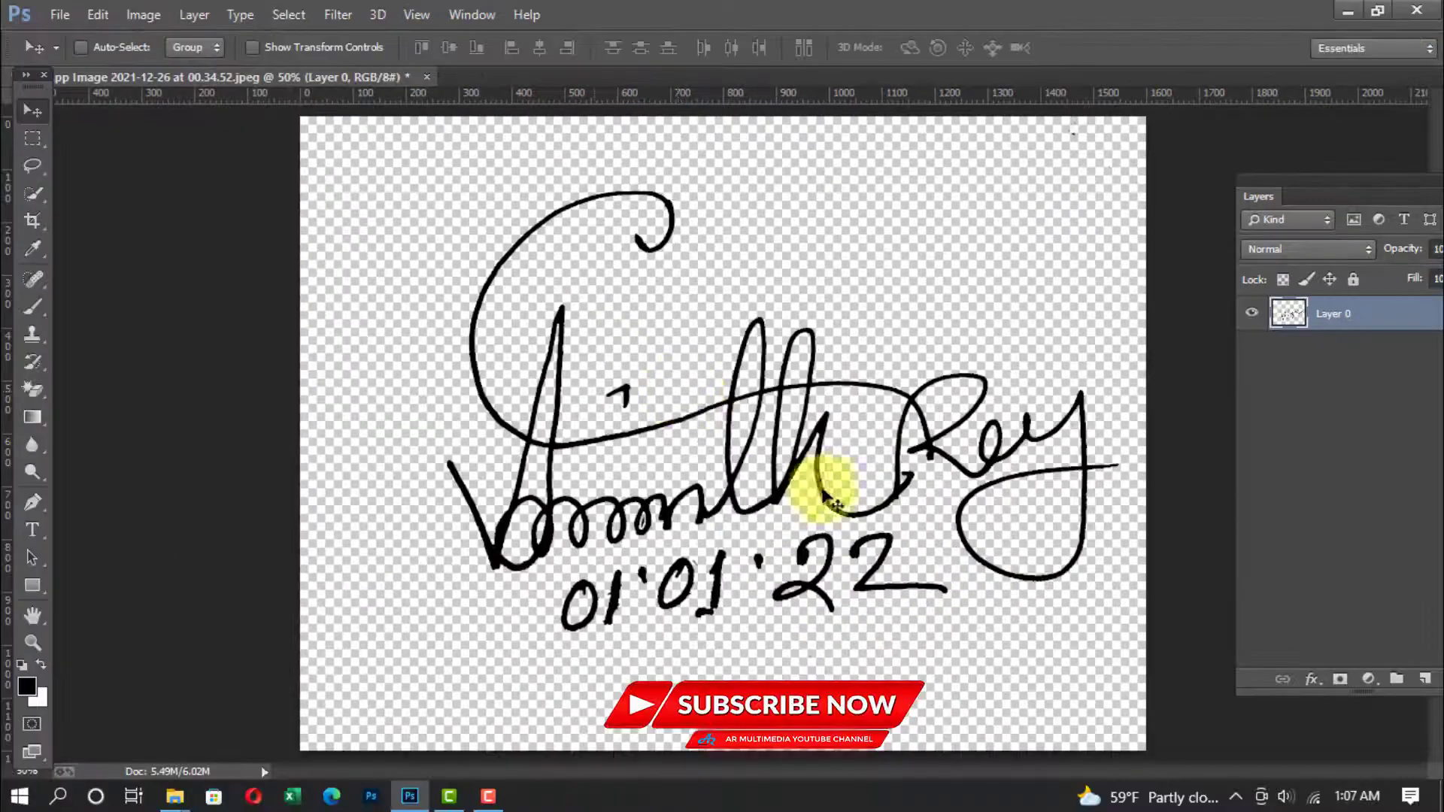
Save the image as 'Digital Signature' in PNG format, accepting the default PNG Options
left_click(58, 15)
left_click(104, 190)
type("D")
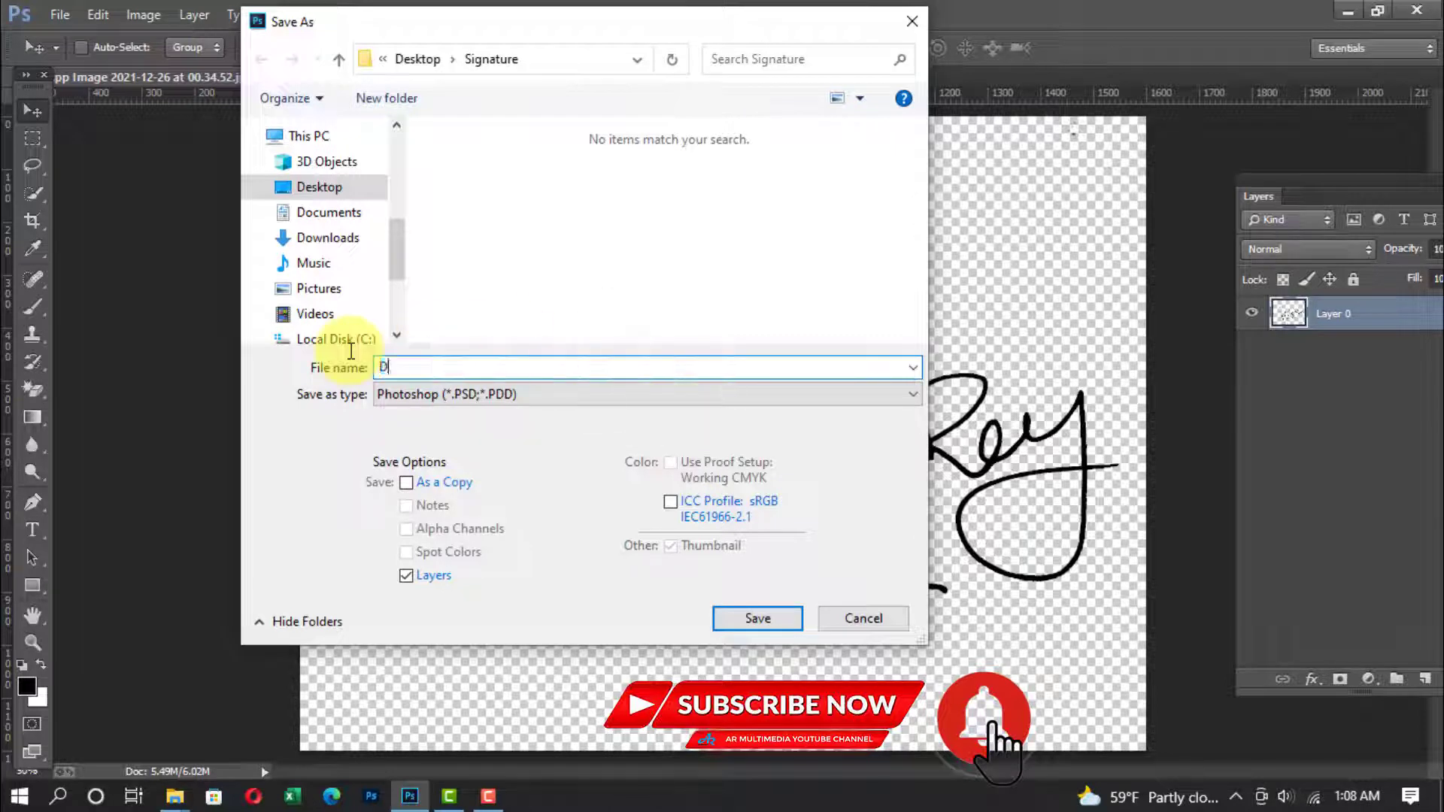
type("igital Signature")
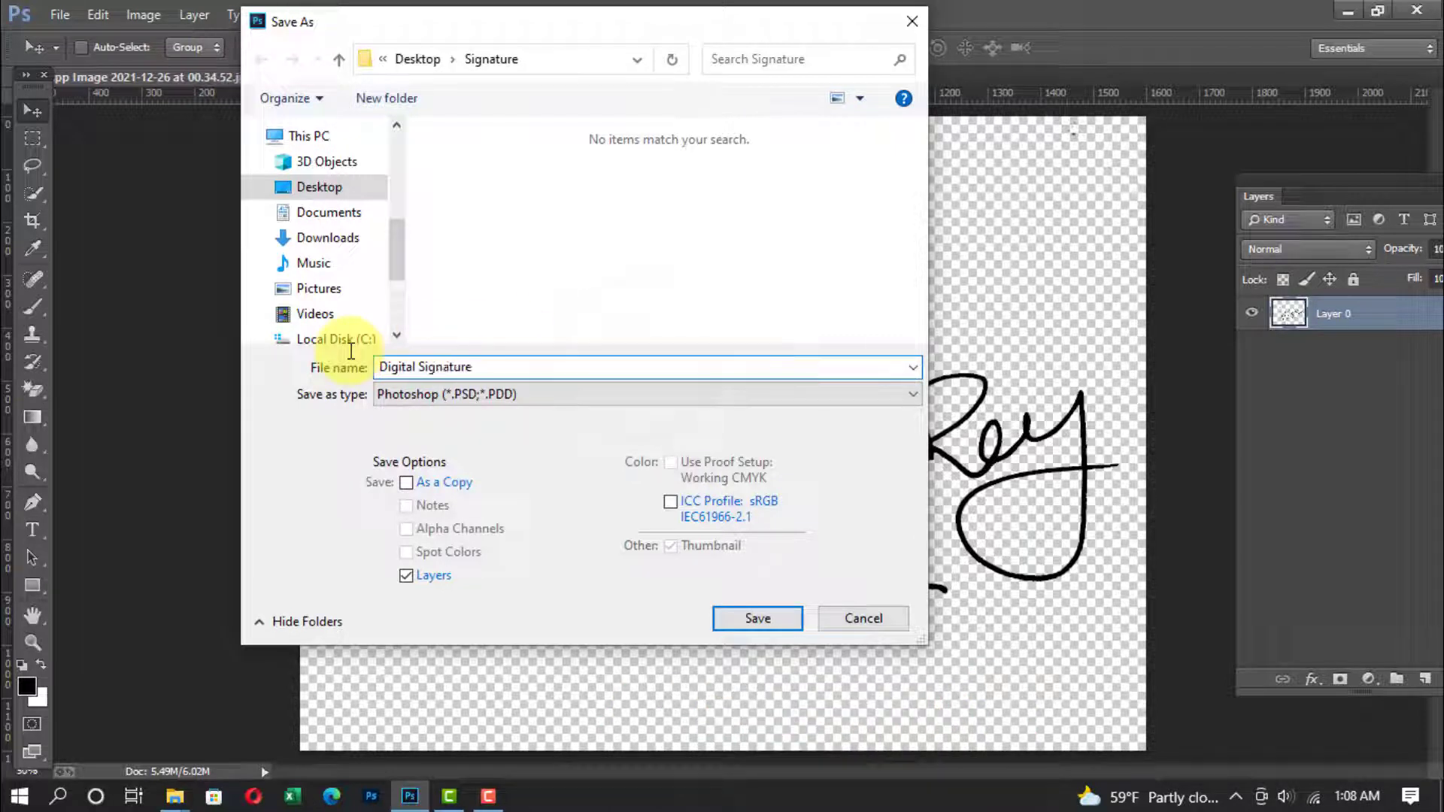
left_click(492, 392)
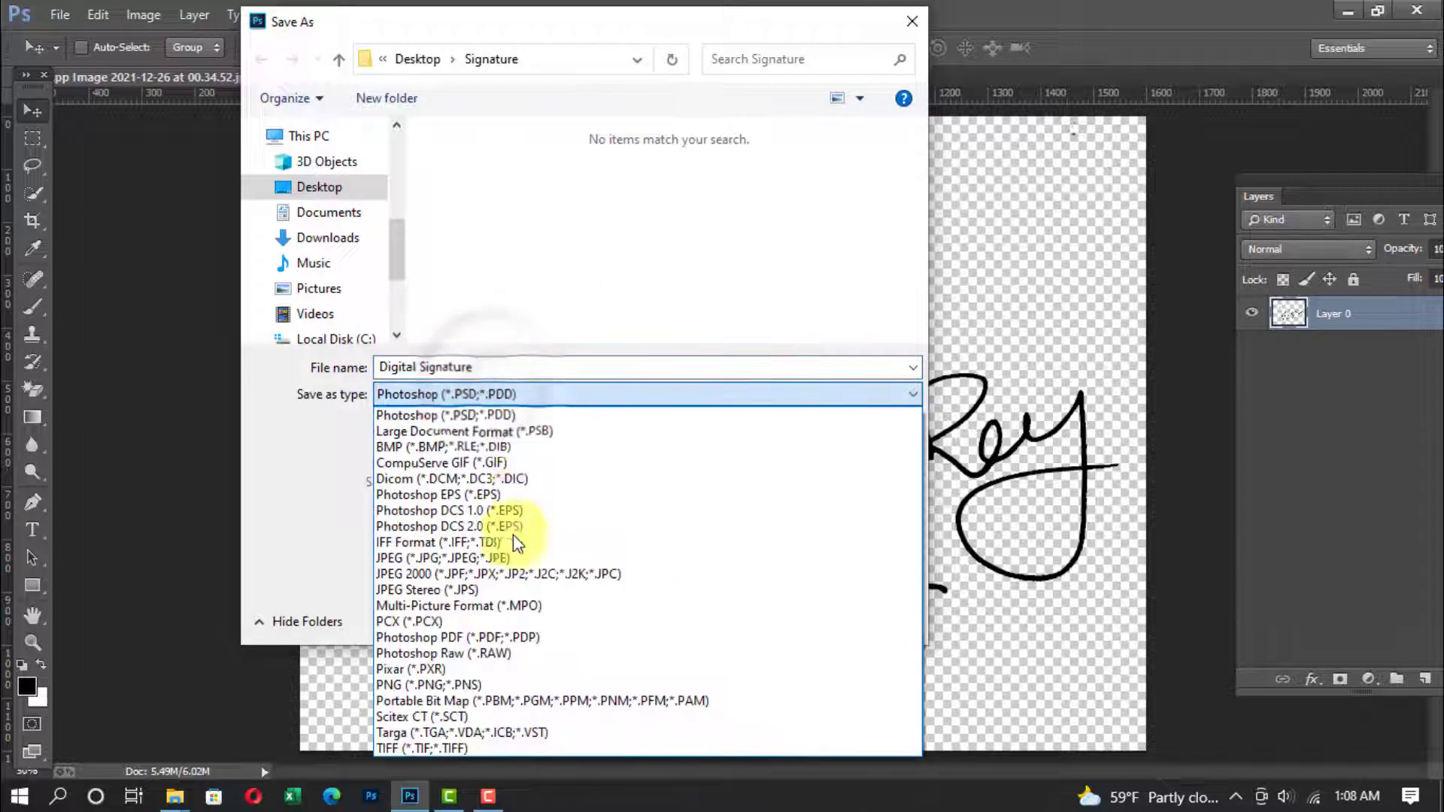
left_click(455, 685)
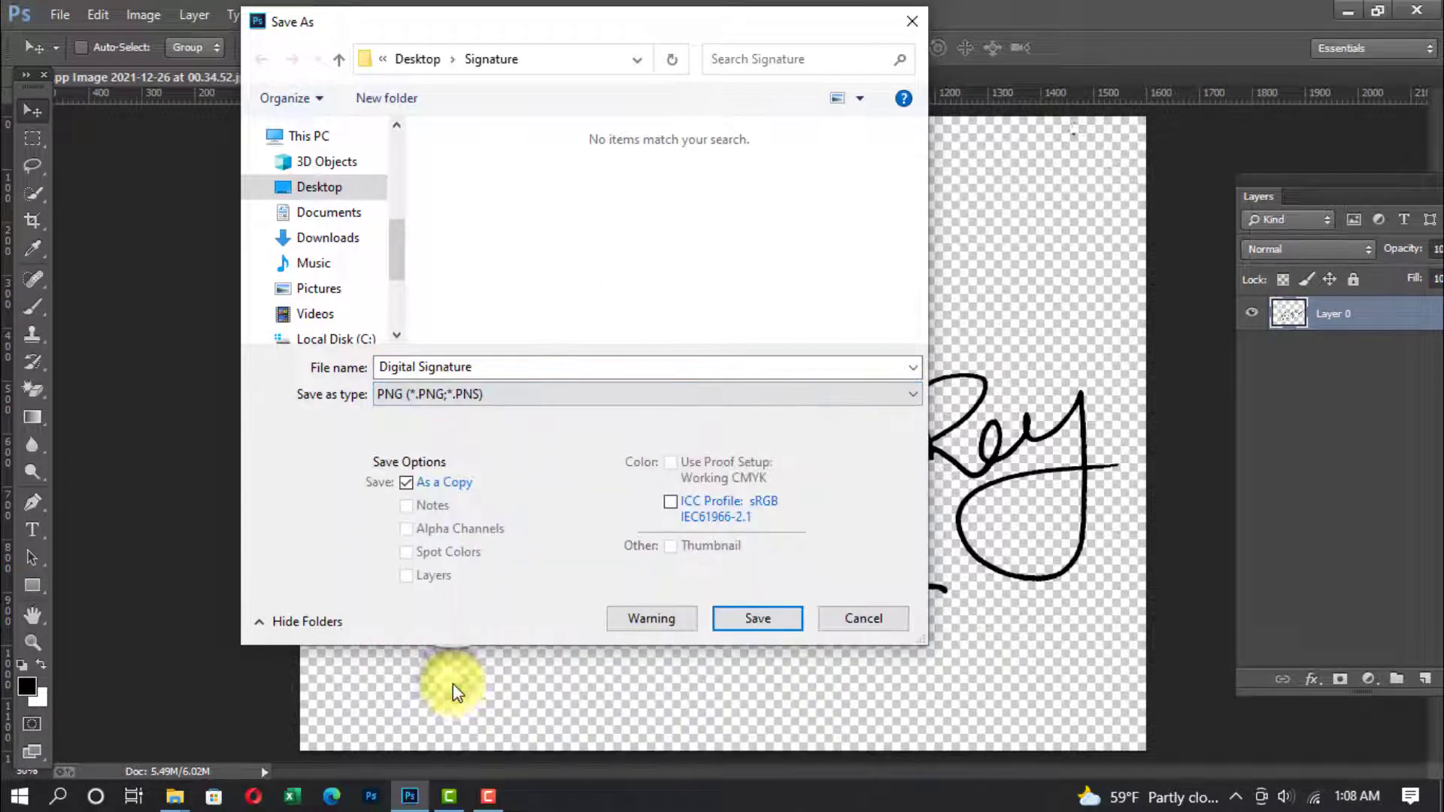
left_click(765, 621)
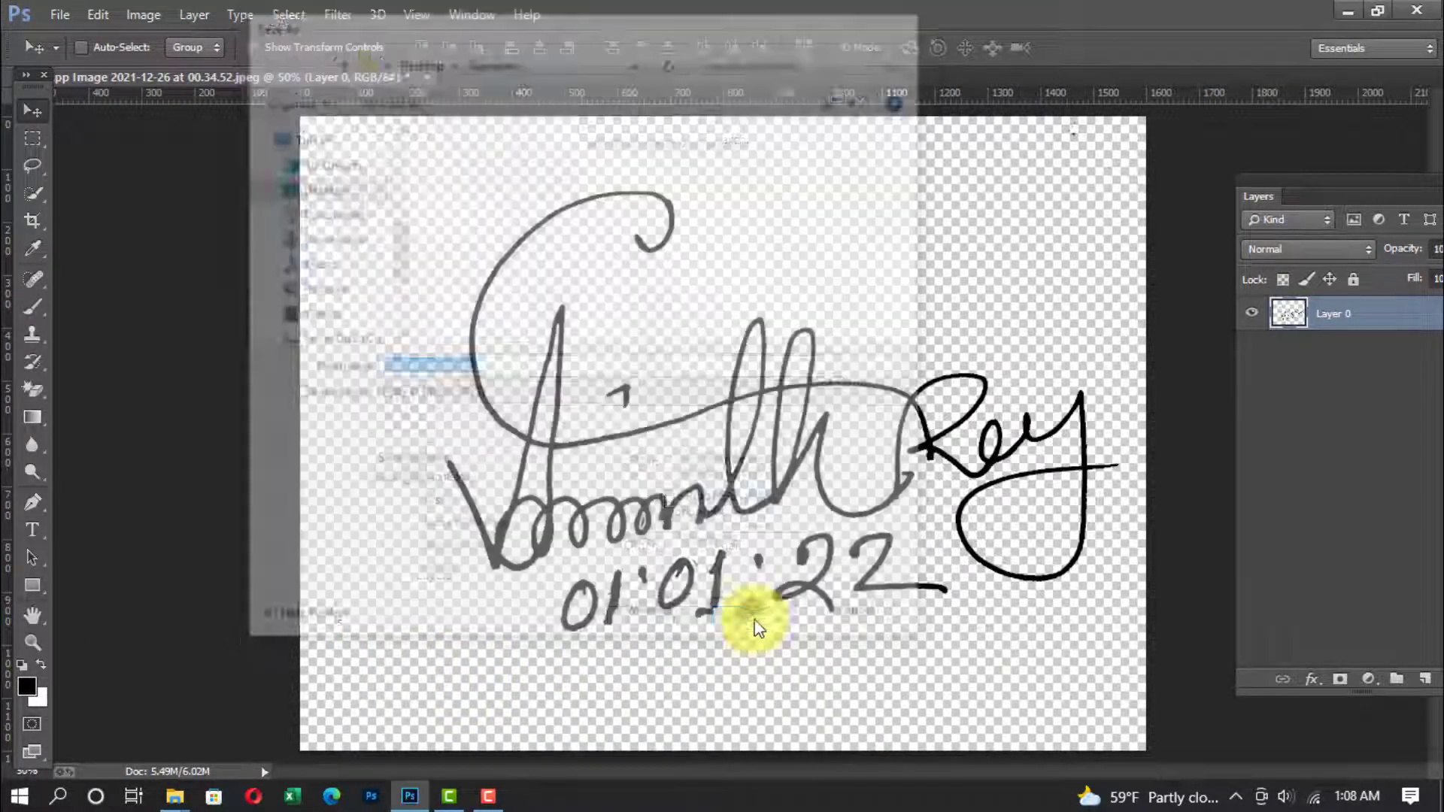
left_click(798, 250)
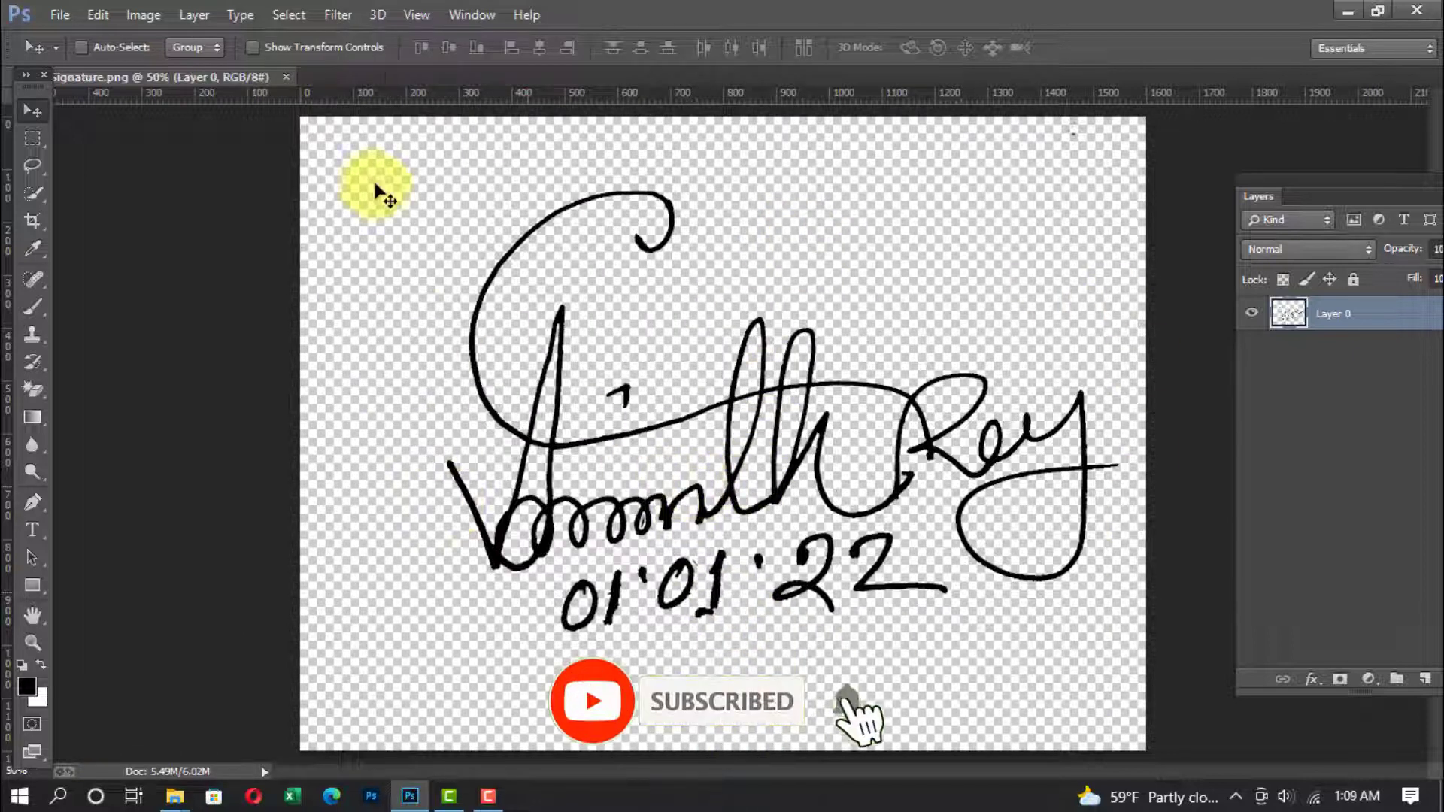
Close the saved signature and open the Certificate image
left_click(286, 77)
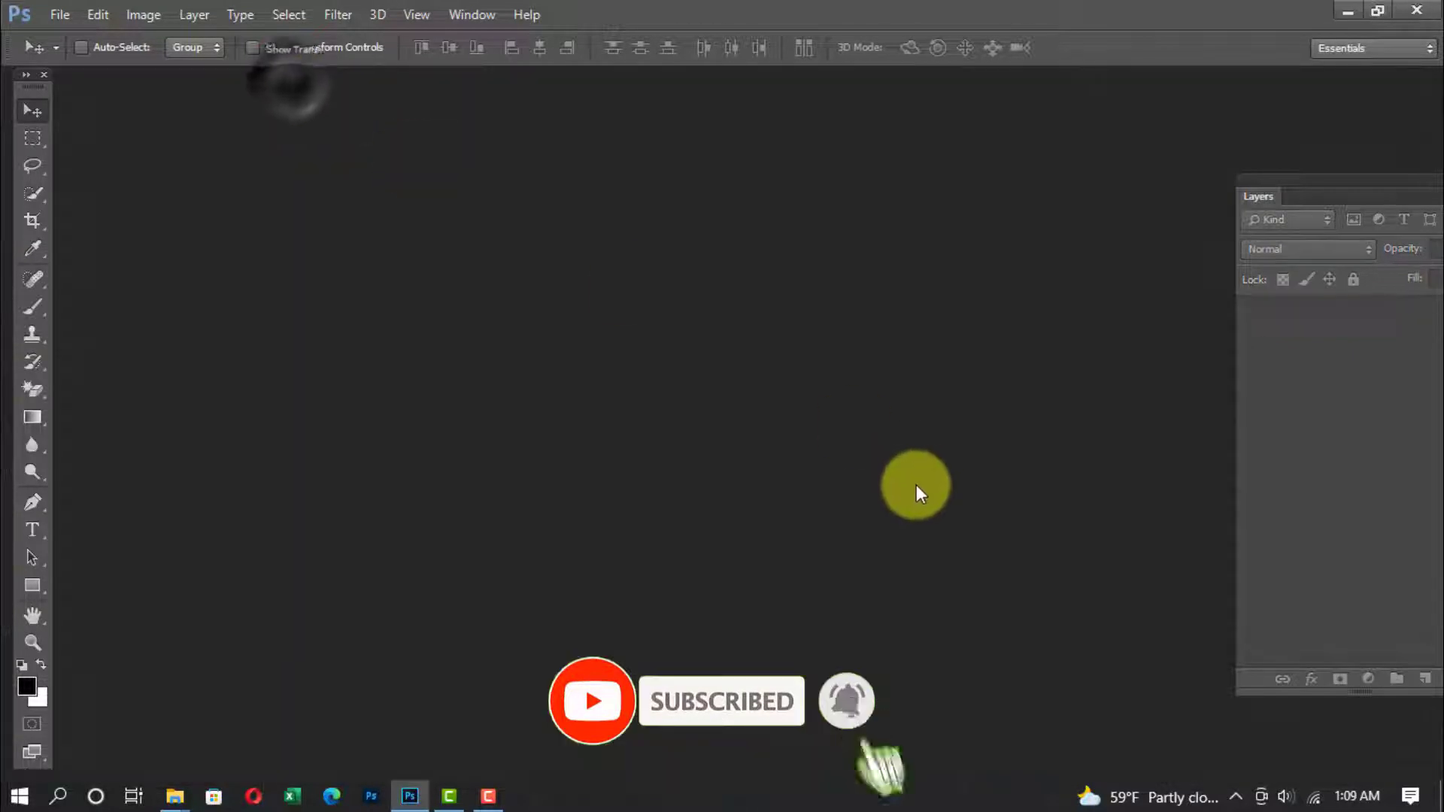
left_click(58, 14)
left_click(117, 59)
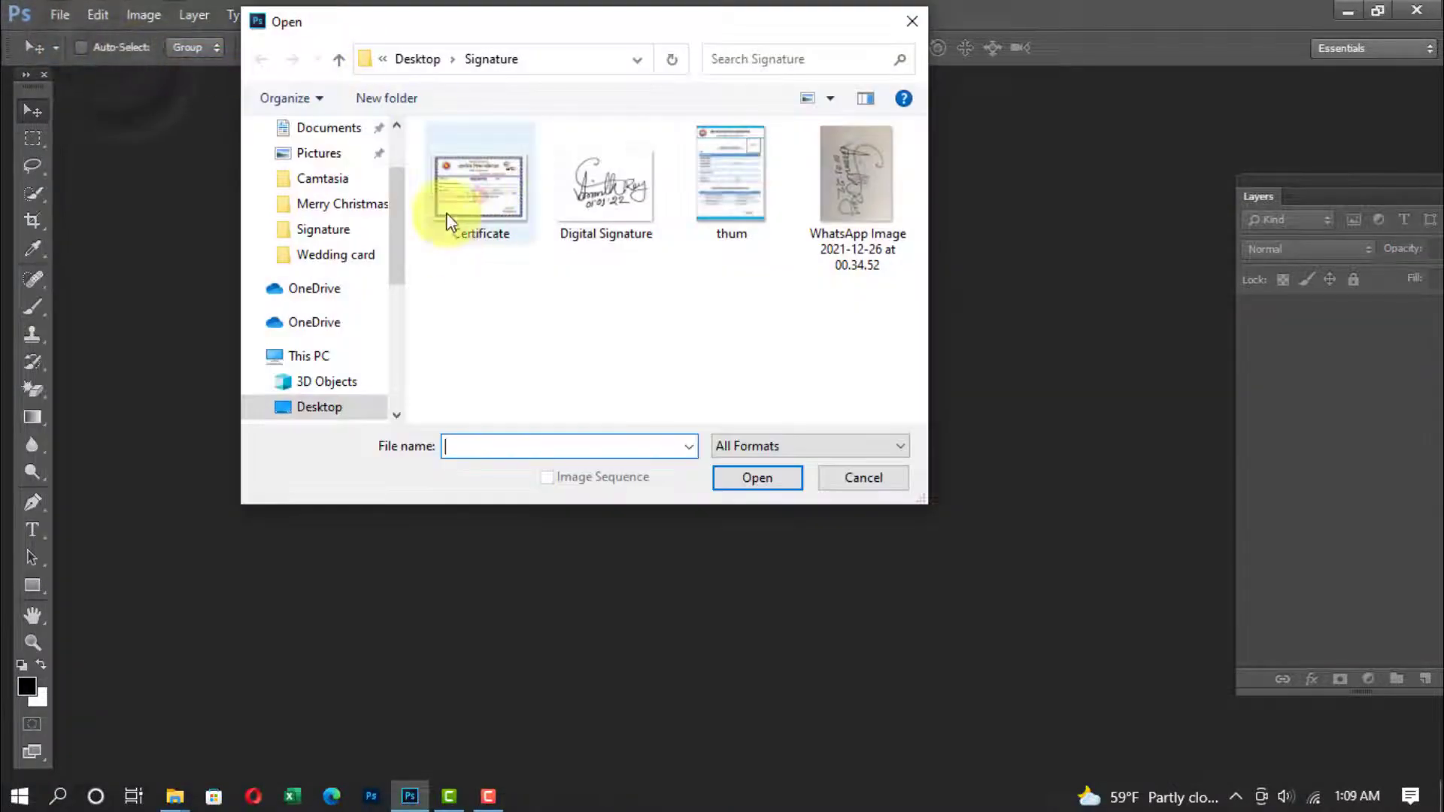
left_click(752, 480)
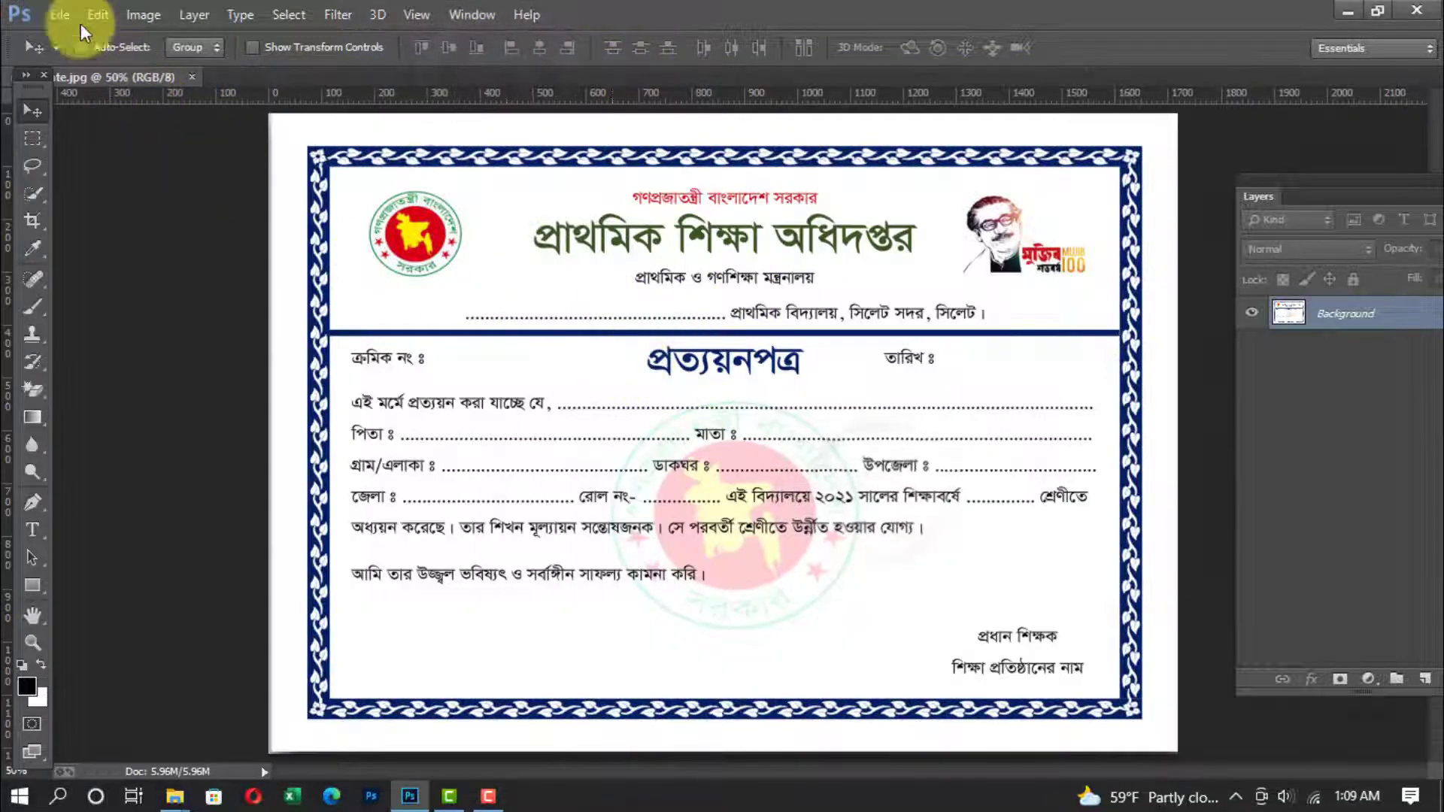
Open Digital Signature PNG, drag it onto the certificate as a layer, and move it left
left_click(54, 11)
left_click(93, 61)
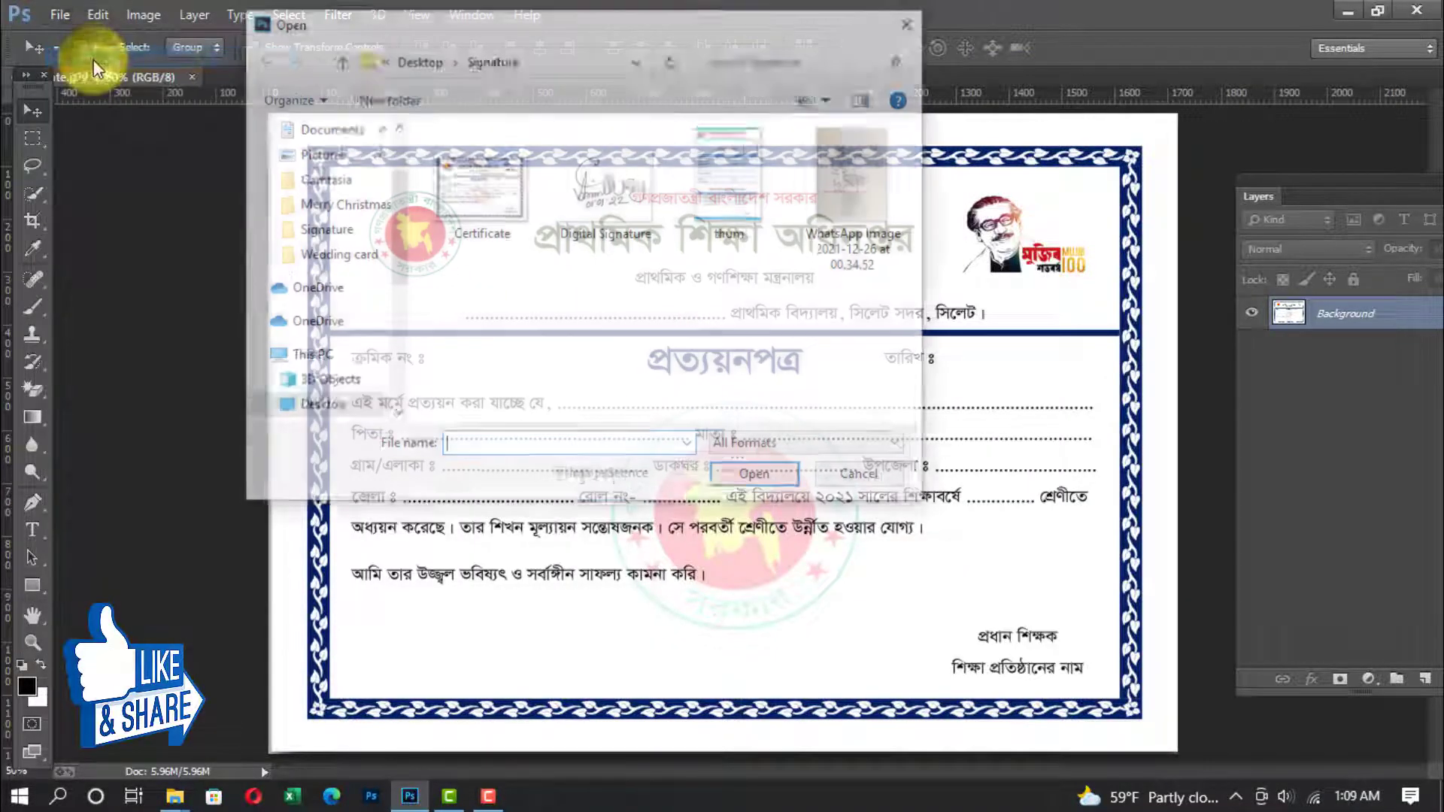
left_click(612, 194)
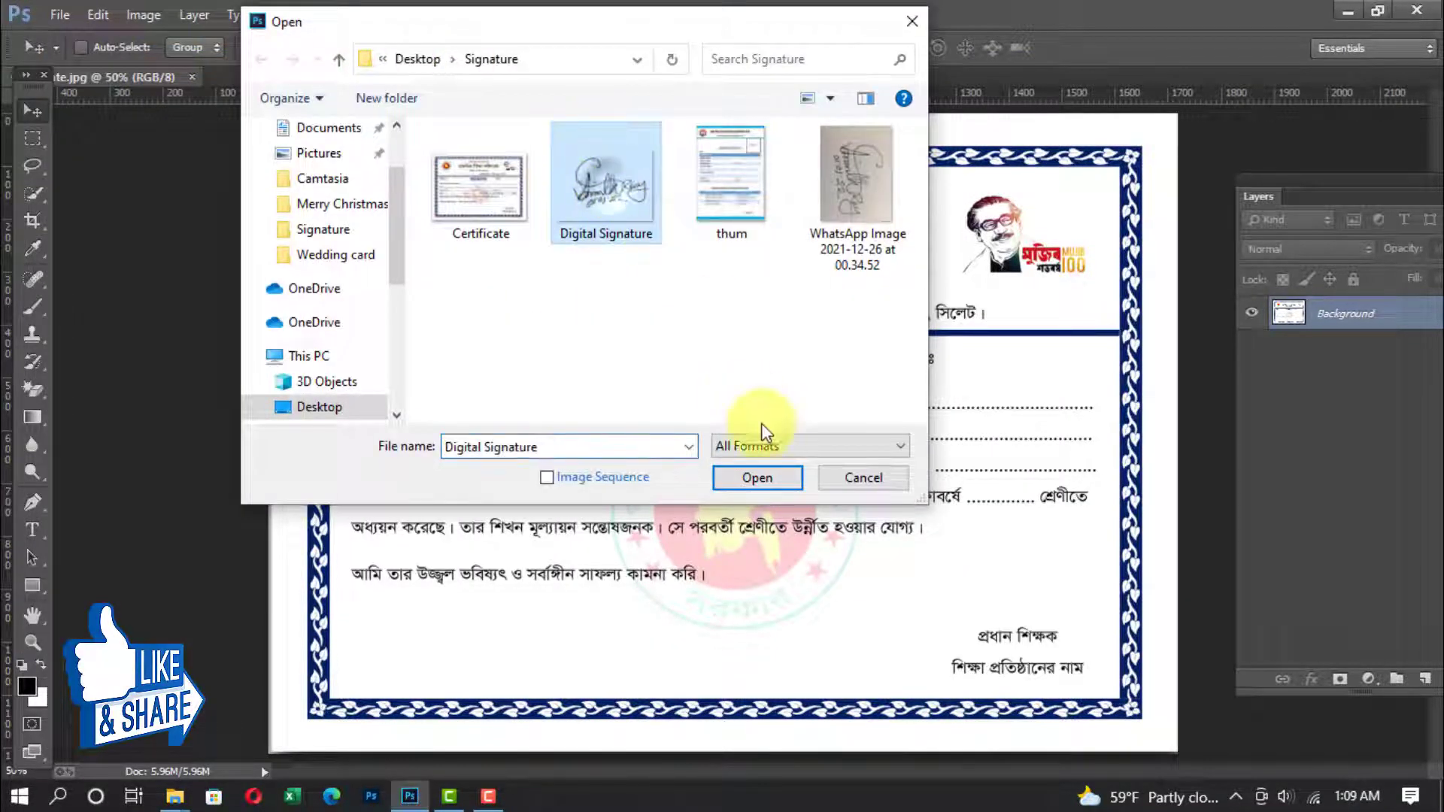
left_click(751, 480)
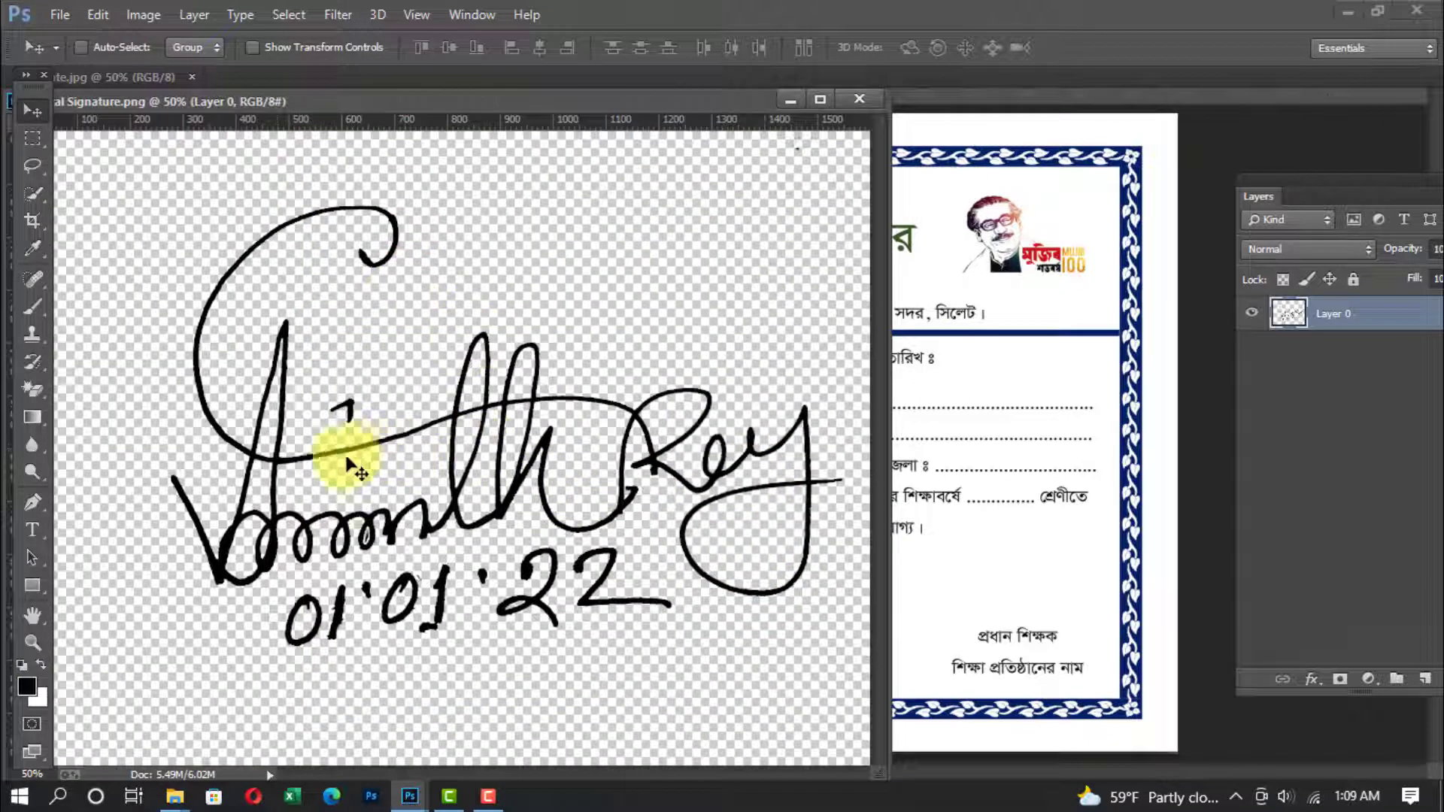
left_click_drag(277, 452, 970, 398)
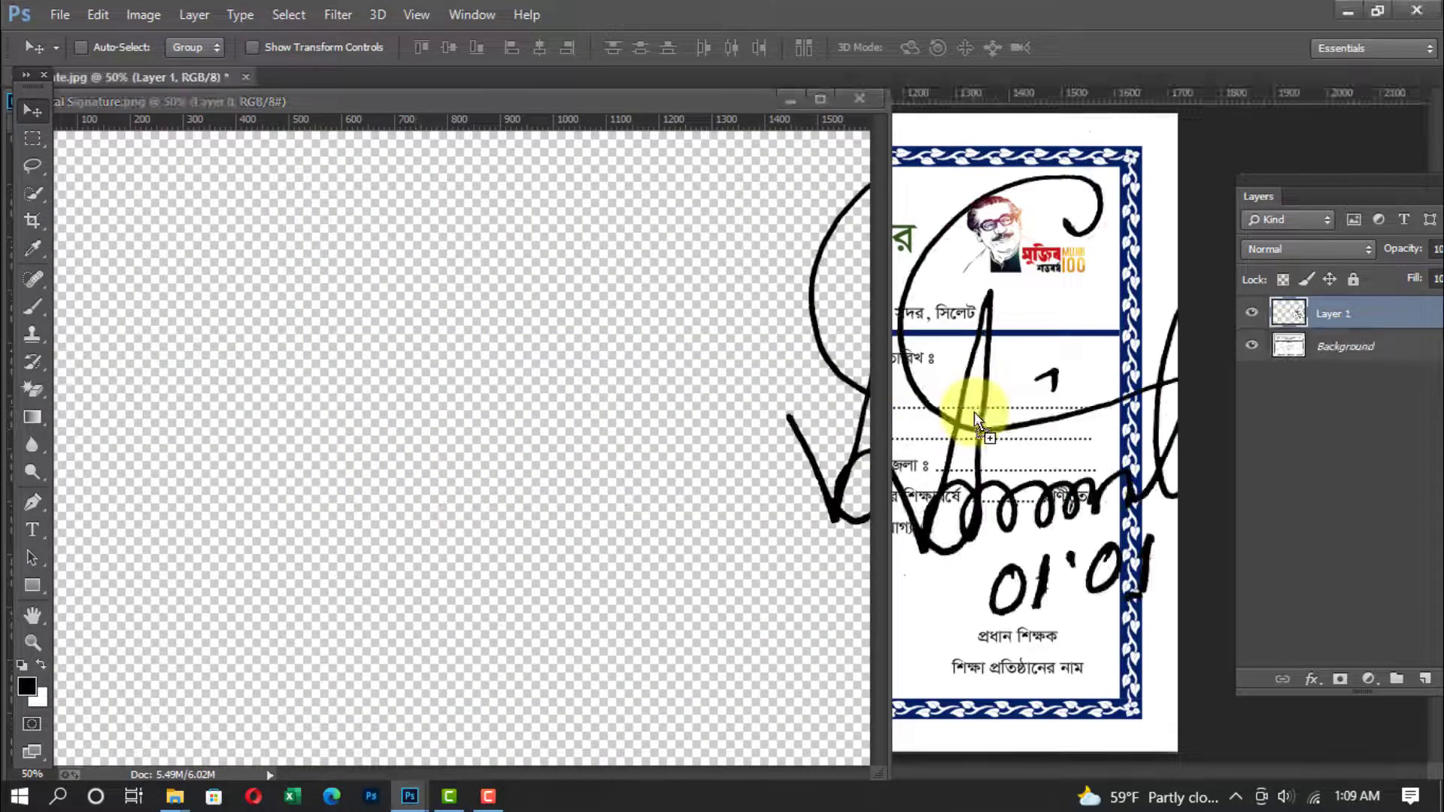
left_click(859, 100)
left_click_drag(983, 380, 524, 433)
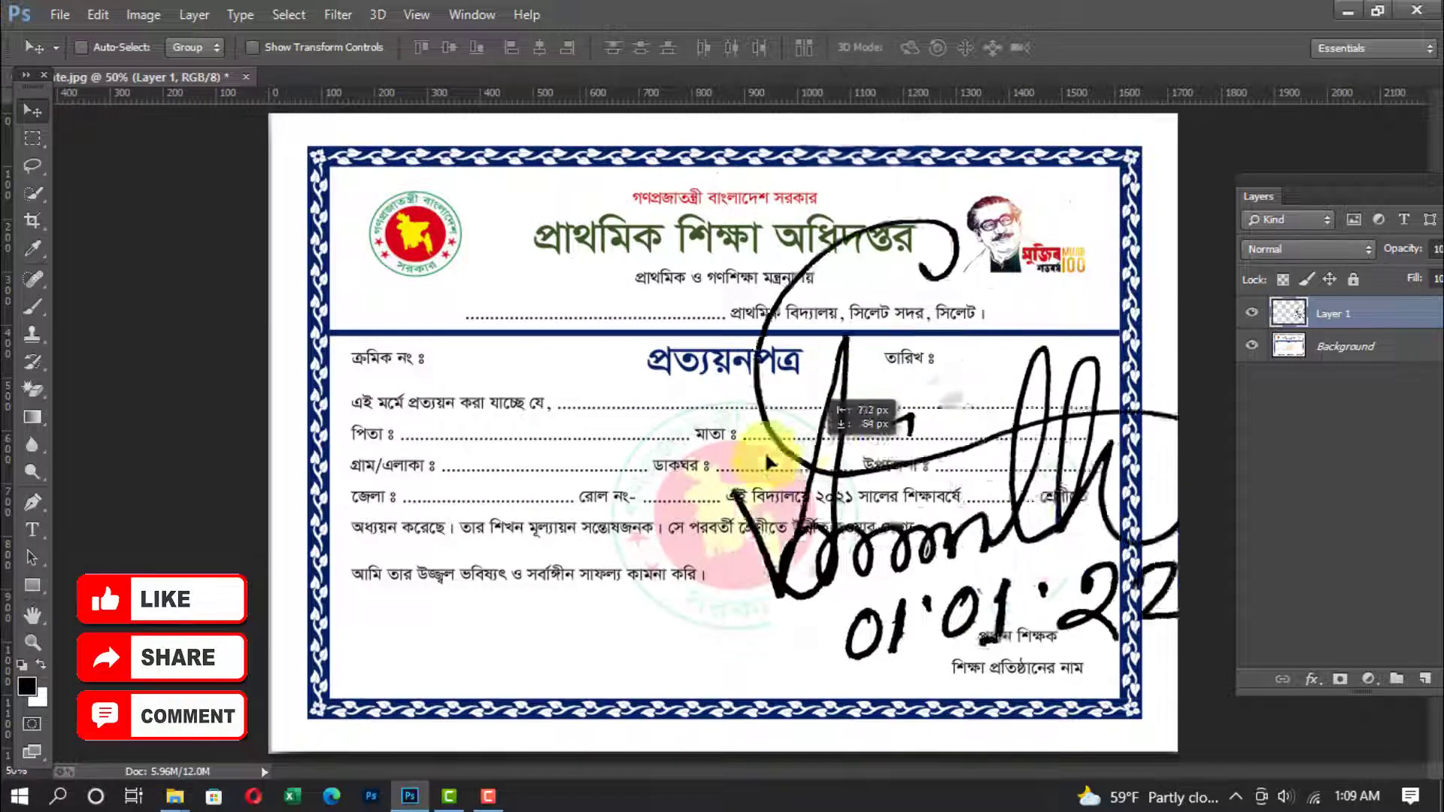
left_click(97, 14)
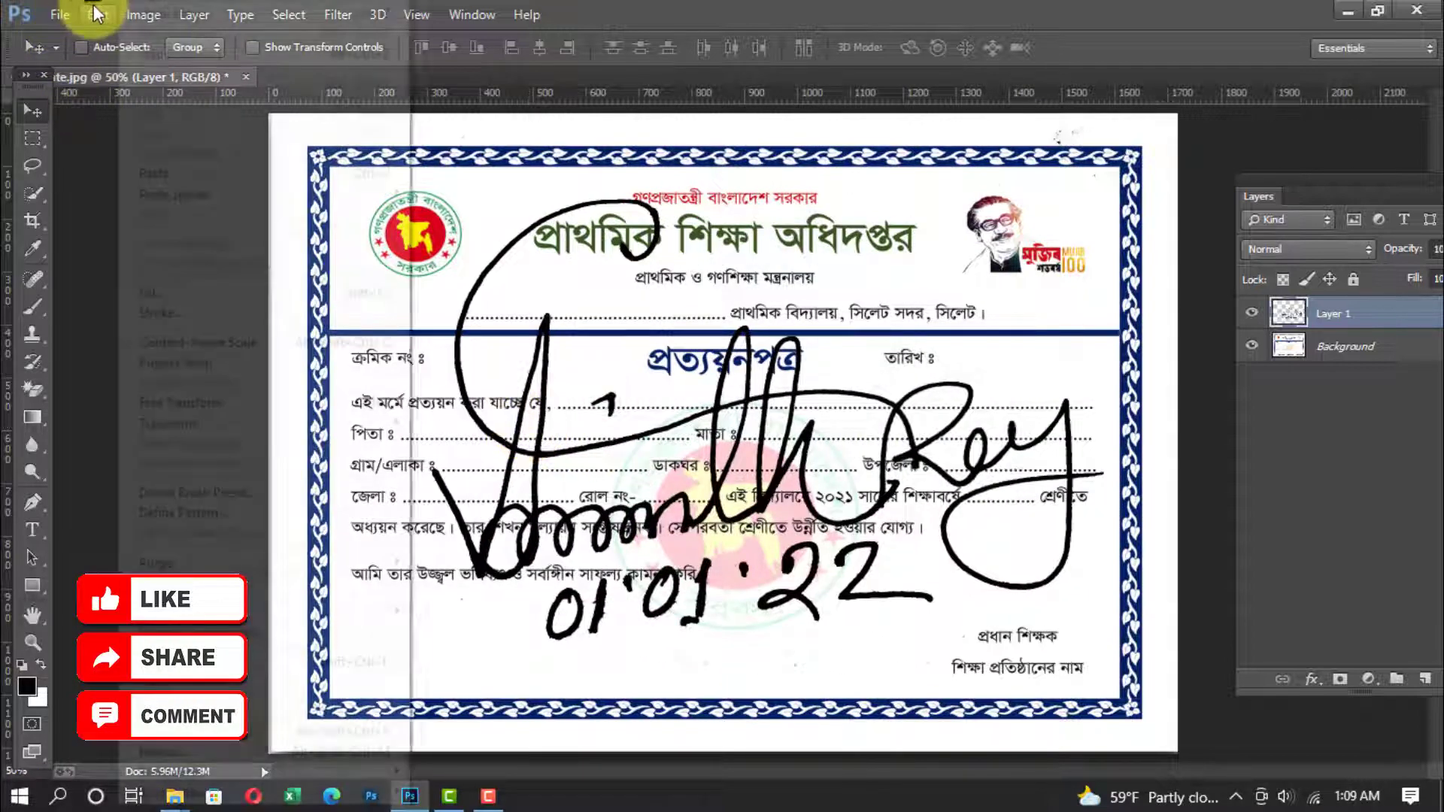
Scale the signature to about 13% and place it above the প্রধান শিক্ষক line
left_click(250, 404)
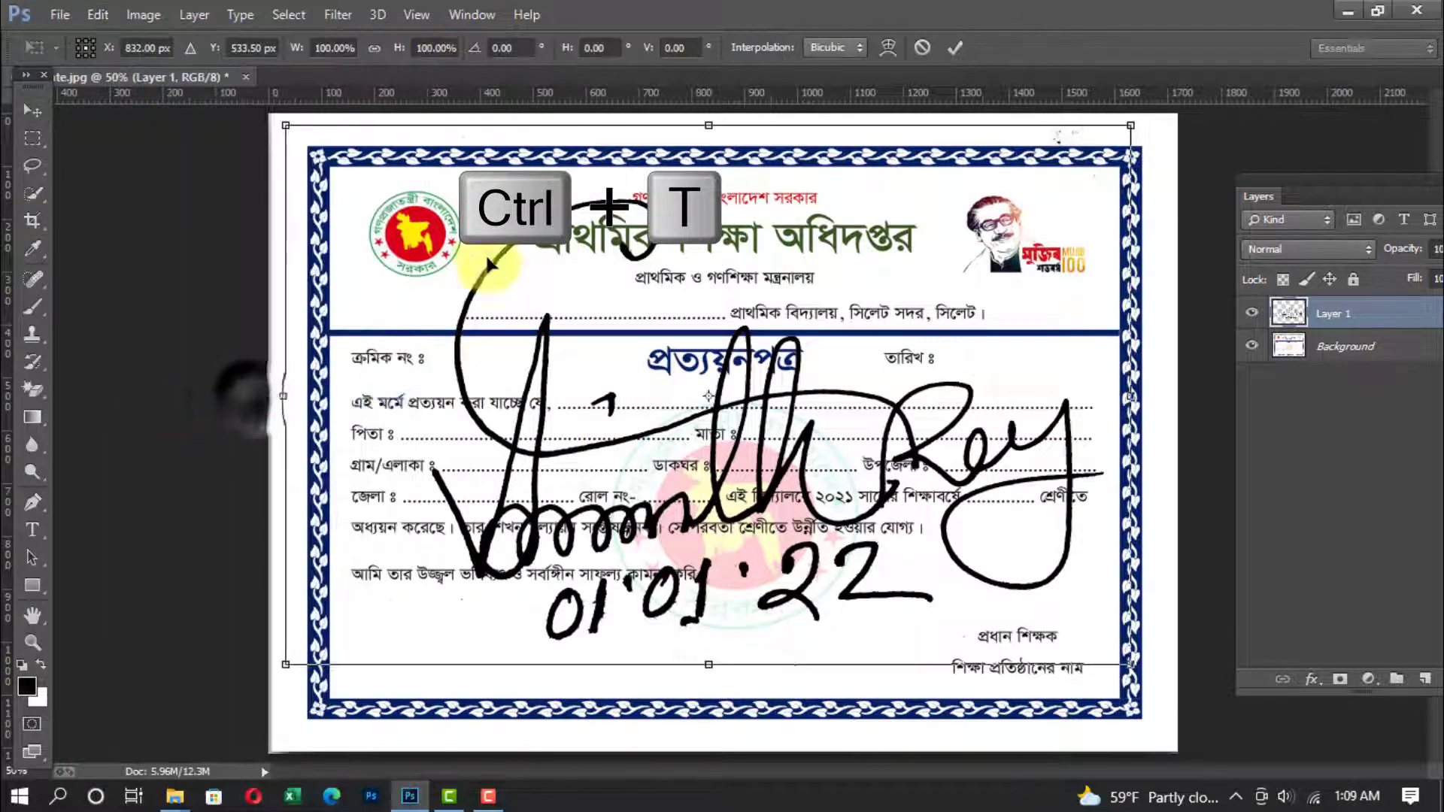
mouse_move(285, 130)
left_mouse_down()
mouse_move(492, 316)
mouse_move(620, 398)
mouse_move(1008, 594)
left_mouse_up()
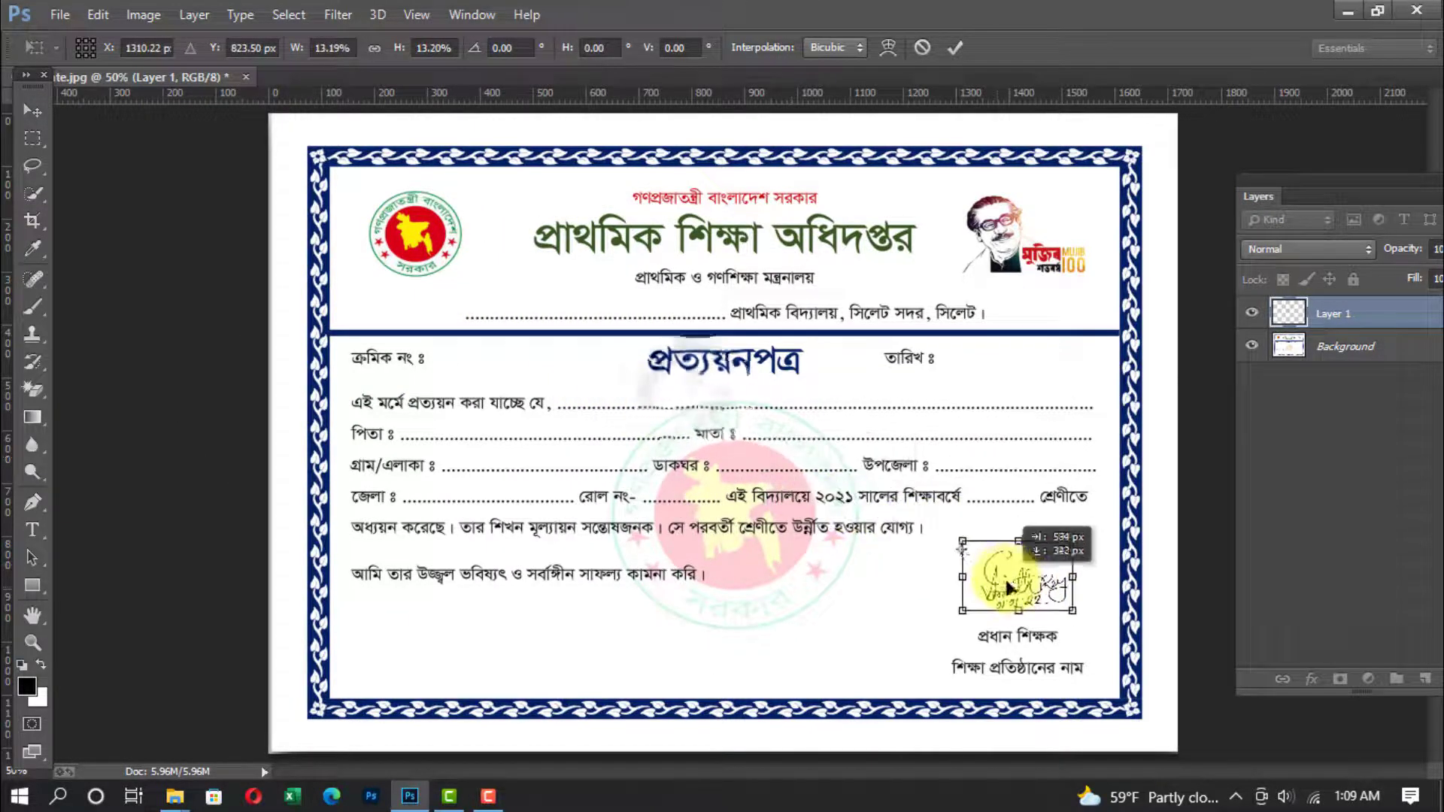
key("ctrl+plus")
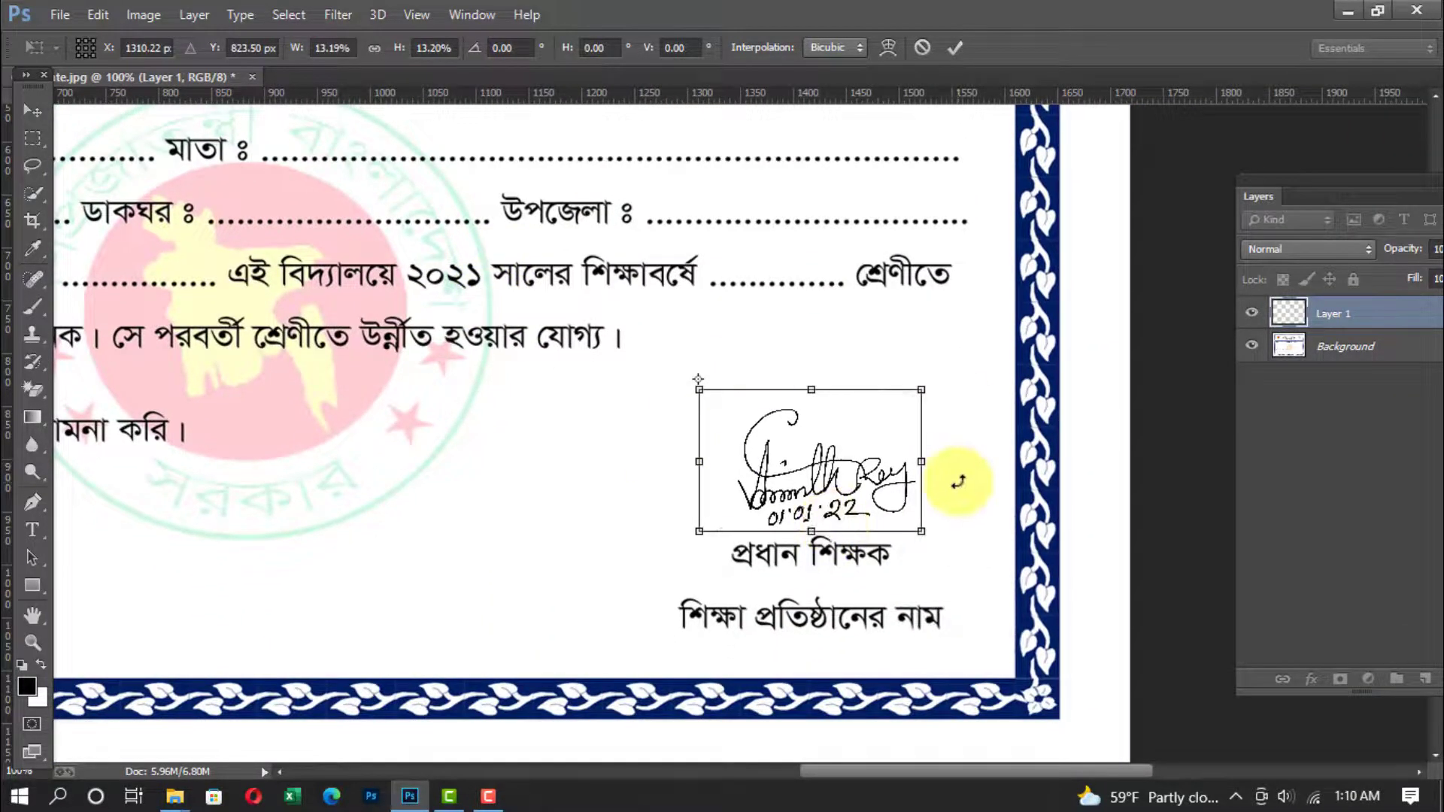
left_click(959, 50)
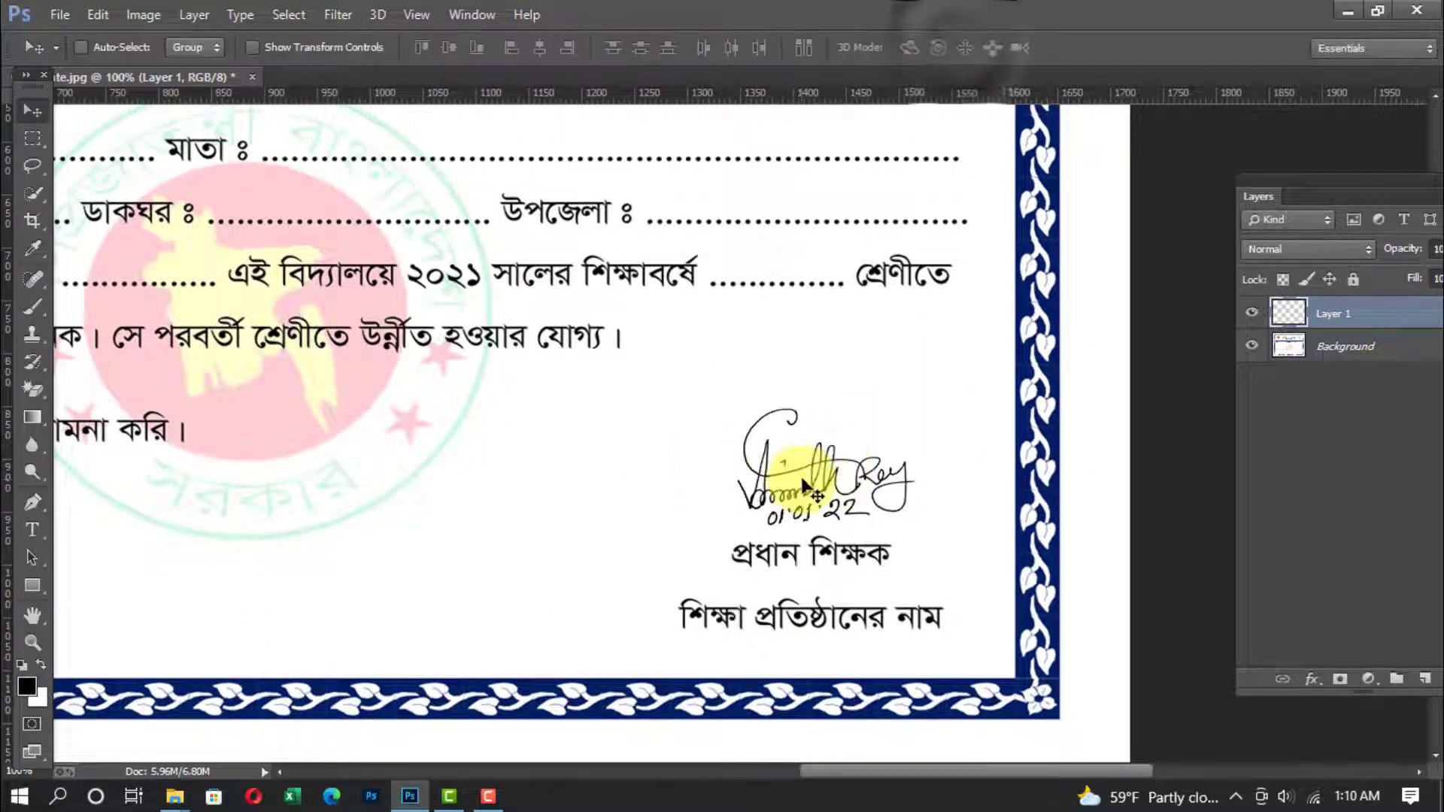
Zoom out to 50% with the Zoom tool to see the whole certificate
left_click(43, 639)
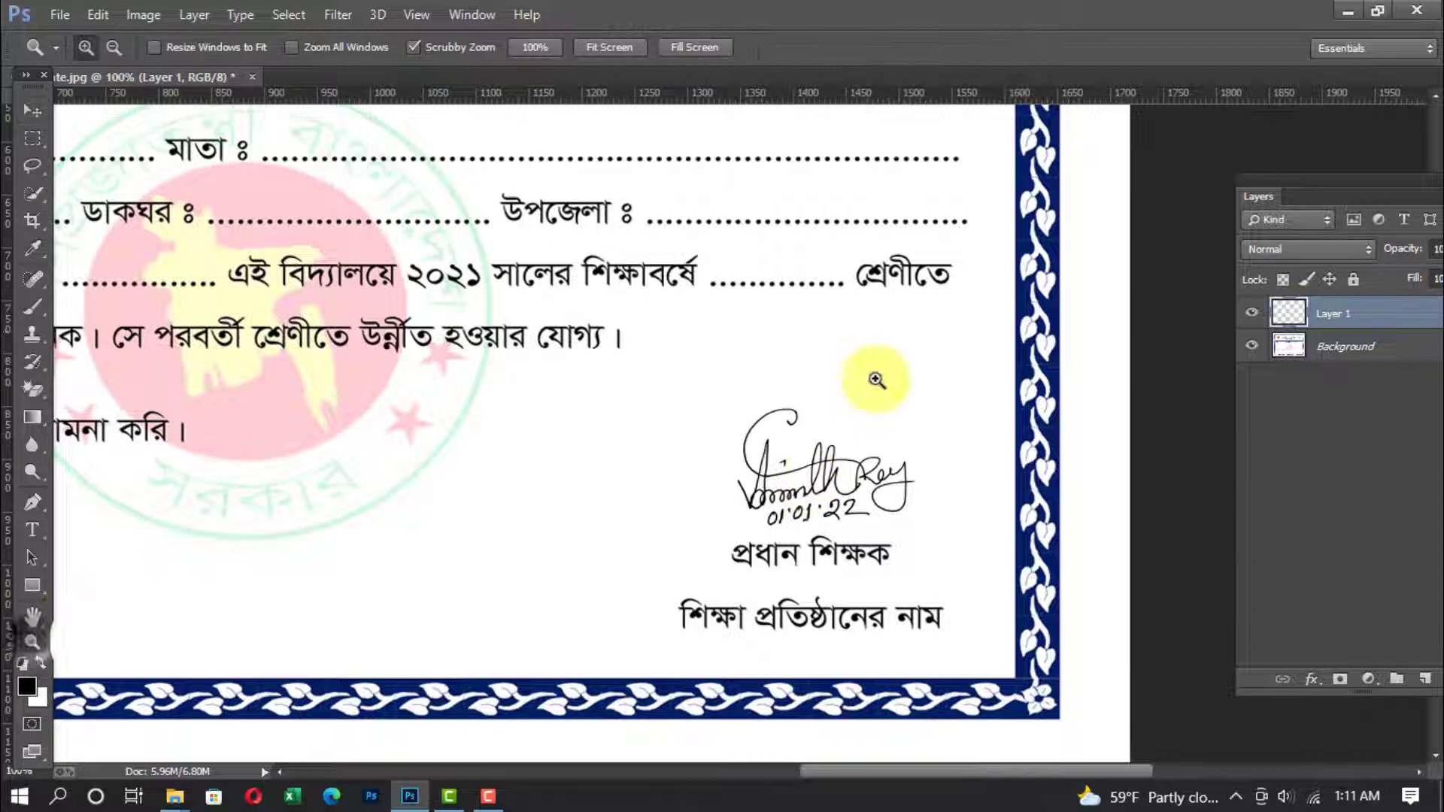
left_click(712, 410, "alt")
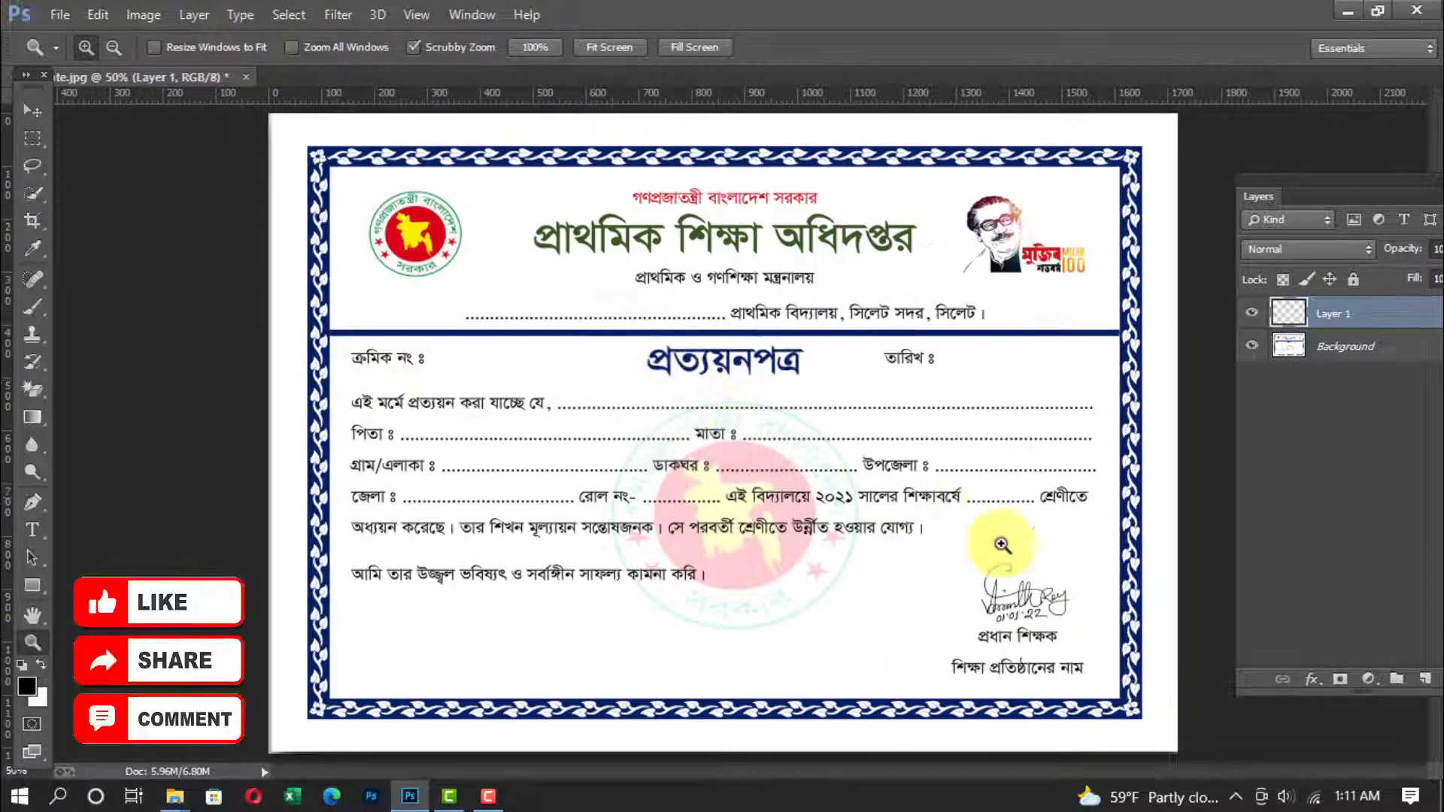